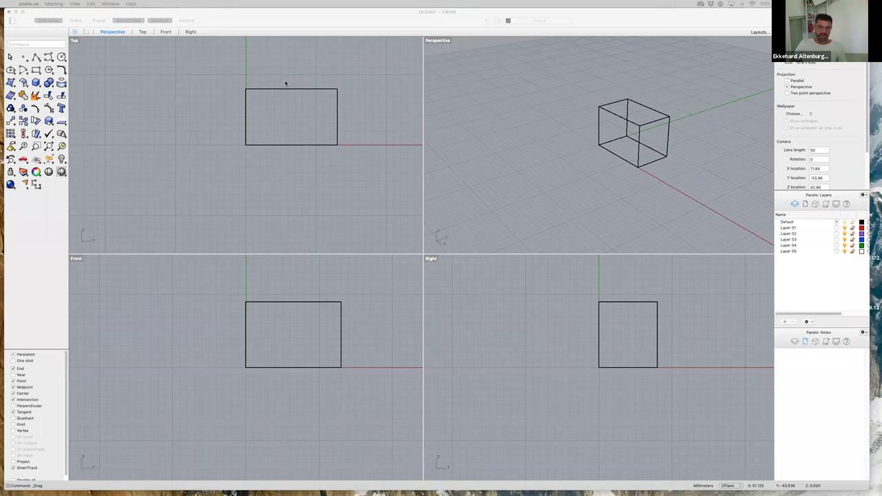
Zoom out and back in on the Top view, and activate the Perspective, Top and Right viewports in turn
{"action": "scroll", "coordinate": [315, 65], "scroll_direction": "down", "scroll_amount": 3}
{"action": "scroll", "coordinate": [317, 71], "scroll_direction": "up", "scroll_amount": 3}
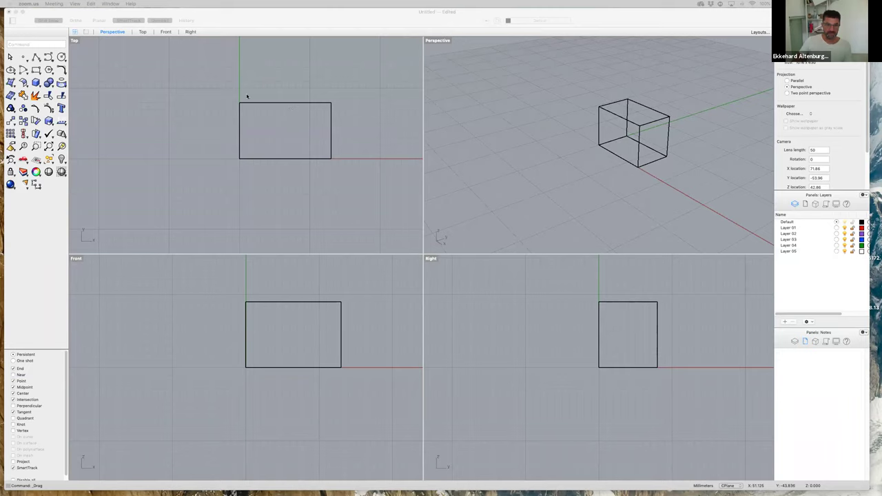
{"action": "left_click", "coordinate": [395, 83]}
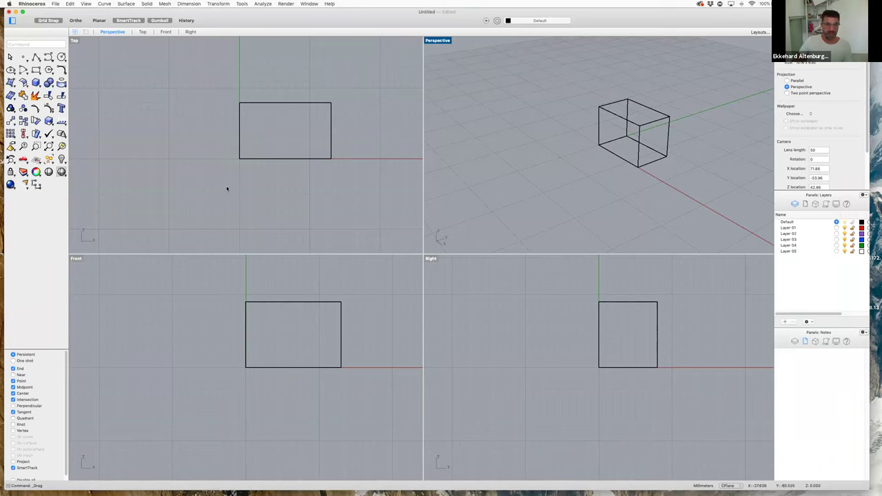
{"action": "left_click", "coordinate": [184, 99]}
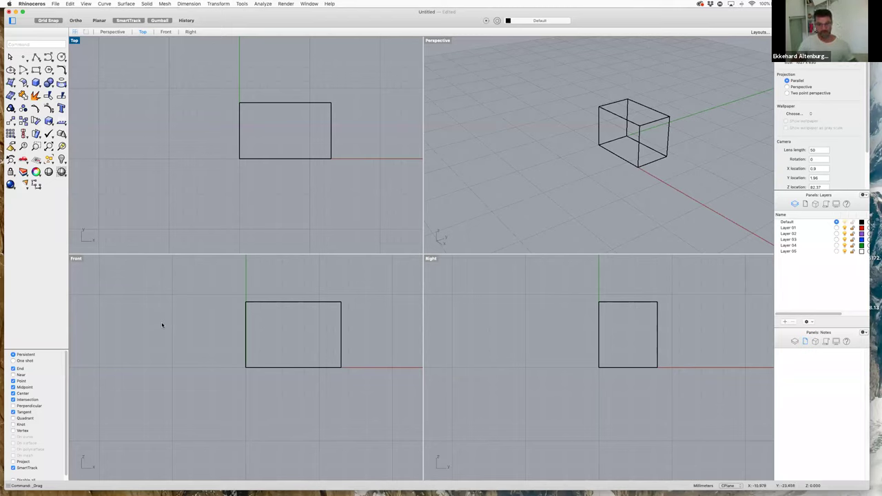
{"action": "left_click", "coordinate": [558, 301]}
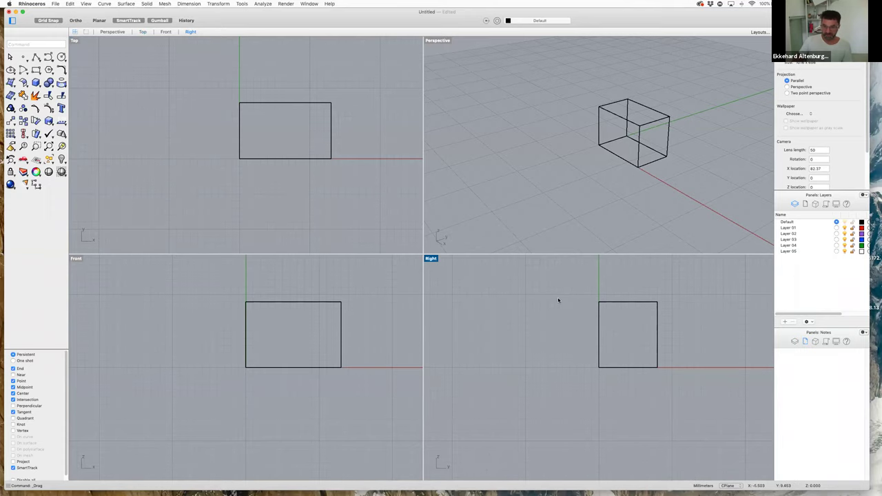
Activate the Perspective viewport, zoom out from the box and zoom partly back in
{"action": "left_click", "coordinate": [550, 143]}
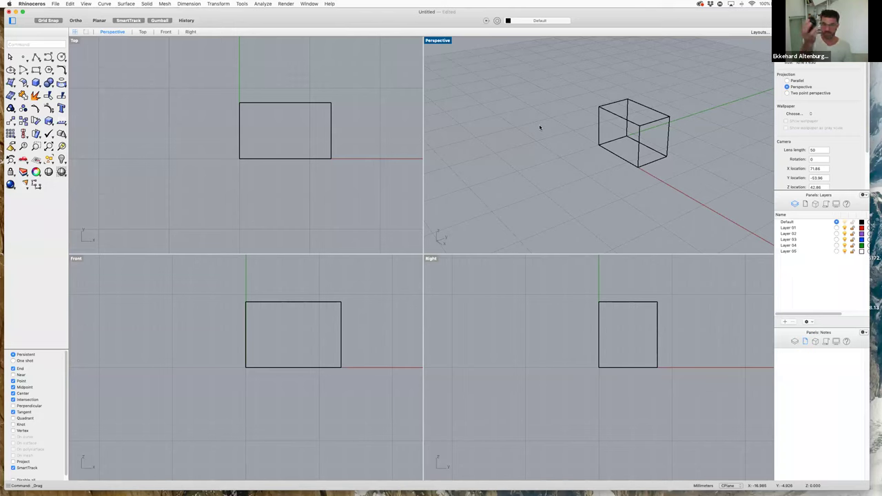
{"action": "scroll", "coordinate": [540, 127], "scroll_direction": "down", "scroll_amount": 2}
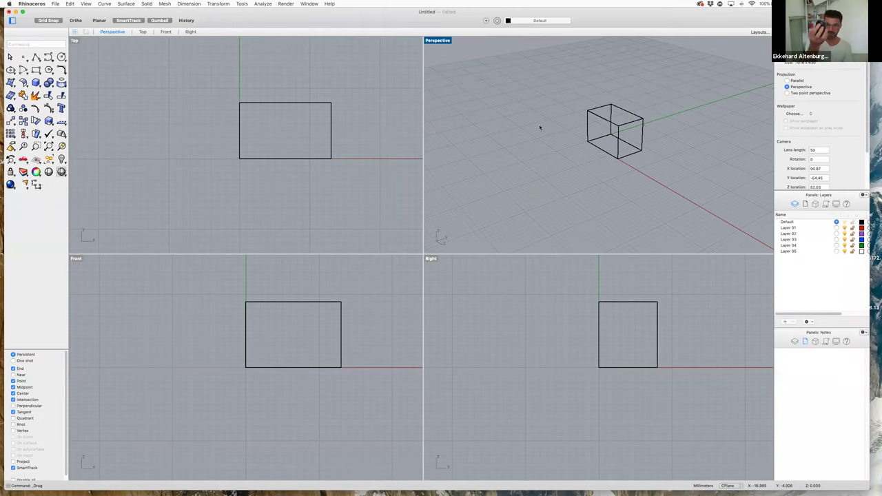
{"action": "scroll", "coordinate": [540, 127], "scroll_direction": "down", "scroll_amount": 3}
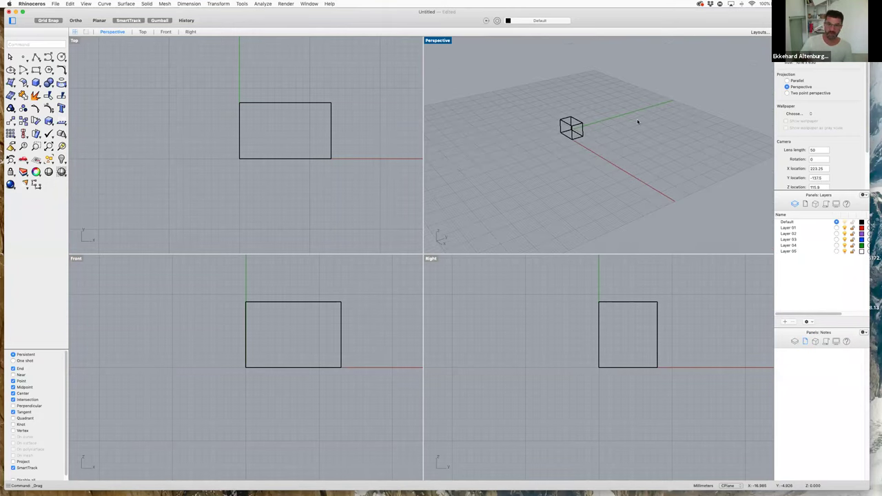
{"action": "scroll", "coordinate": [487, 100], "scroll_direction": "up", "scroll_amount": 3}
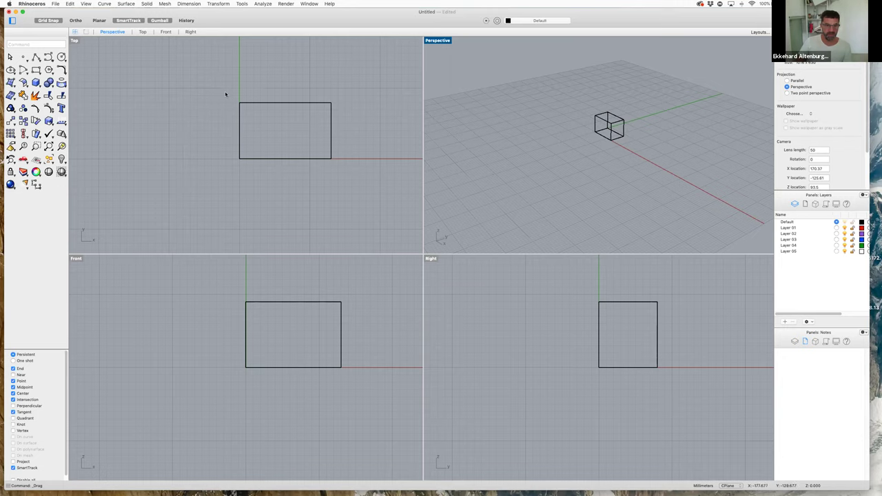
Zoom out and in repeatedly around the box in the Top viewport, centring the zoom on different points
{"action": "scroll", "coordinate": [227, 90], "scroll_direction": "down", "scroll_amount": 10}
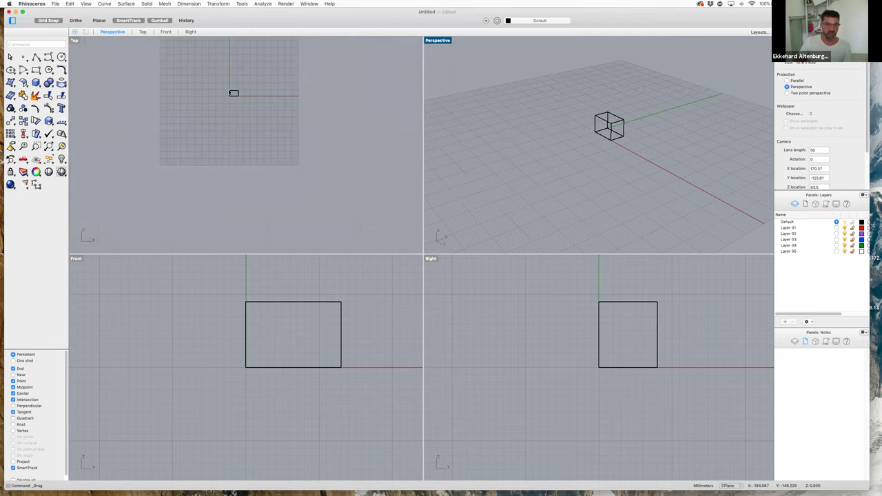
{"action": "scroll", "coordinate": [234, 95], "scroll_direction": "up", "scroll_amount": 8}
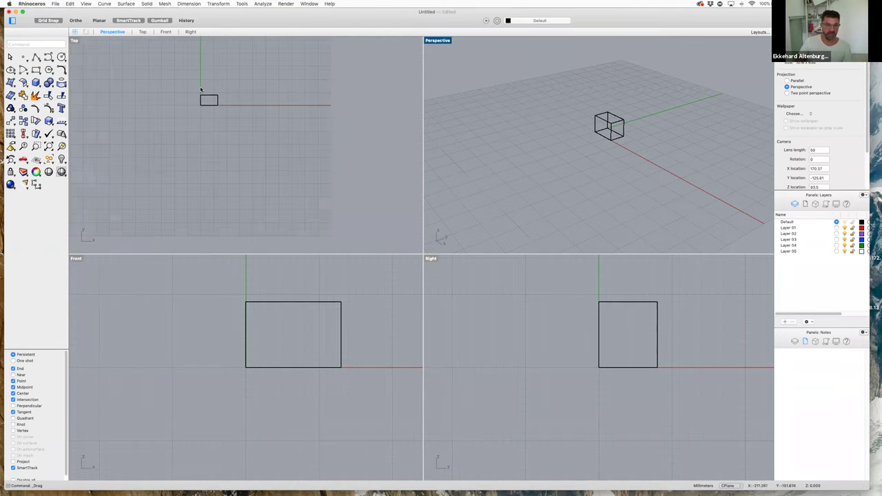
{"action": "scroll", "coordinate": [259, 129], "scroll_direction": "up", "scroll_amount": 3}
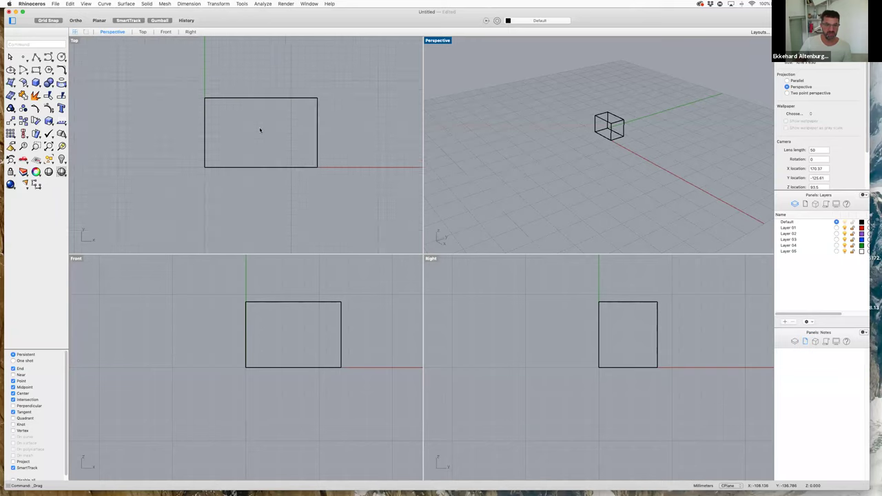
{"action": "scroll", "coordinate": [260, 130], "scroll_direction": "down", "scroll_amount": 4}
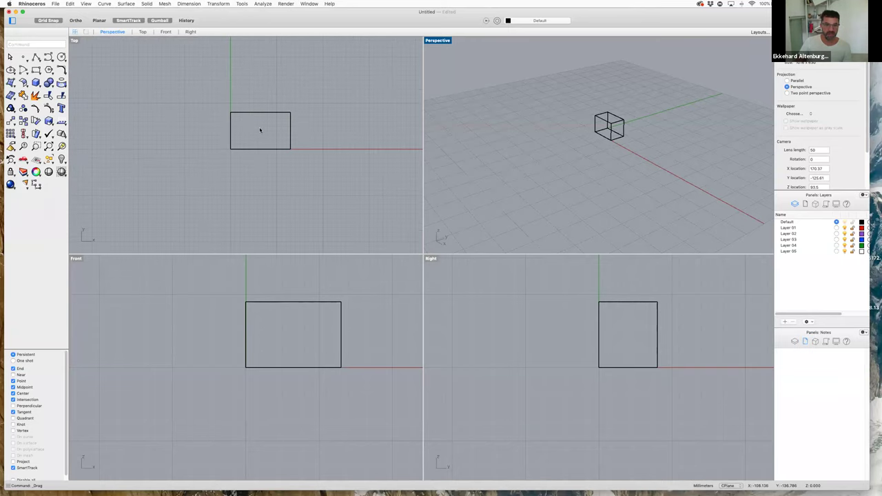
{"action": "scroll", "coordinate": [260, 130], "scroll_direction": "up", "scroll_amount": 5}
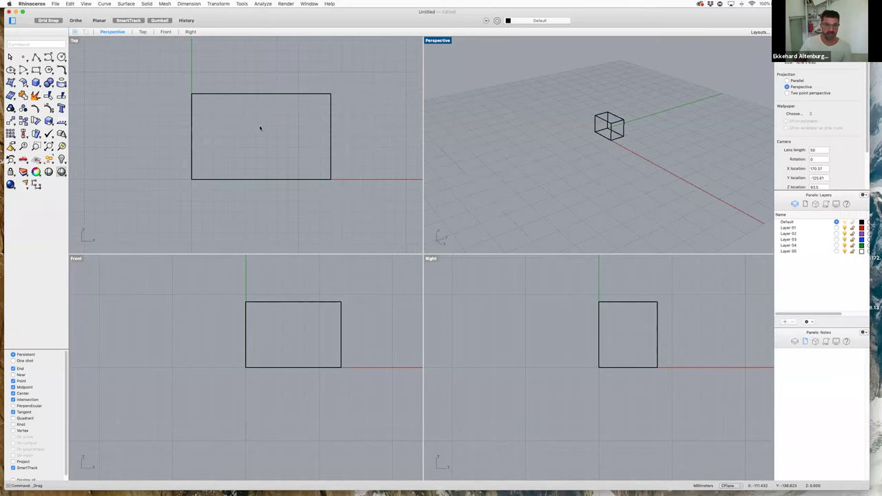
{"action": "scroll", "coordinate": [260, 129], "scroll_direction": "down", "scroll_amount": 6}
{"action": "scroll", "coordinate": [260, 128], "scroll_direction": "up", "scroll_amount": 6}
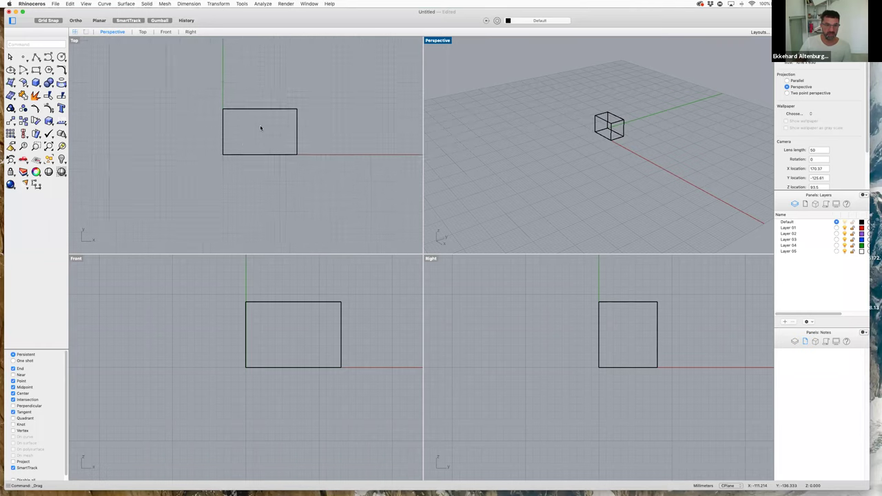
{"action": "scroll", "coordinate": [181, 90], "scroll_direction": "up", "scroll_amount": 1}
{"action": "scroll", "coordinate": [225, 117], "scroll_direction": "down", "scroll_amount": 5}
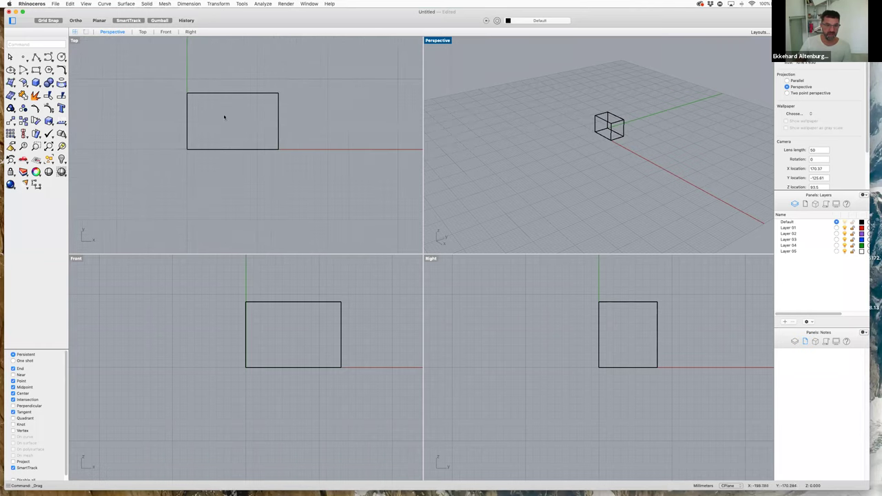
{"action": "scroll", "coordinate": [261, 126], "scroll_direction": "down", "scroll_amount": 3}
{"action": "scroll", "coordinate": [246, 104], "scroll_direction": "up", "scroll_amount": 4}
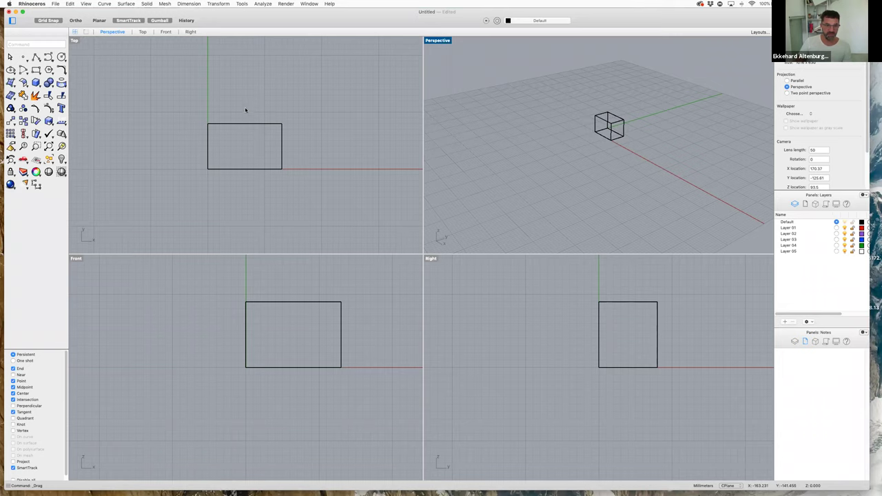
{"action": "scroll", "coordinate": [247, 131], "scroll_direction": "down", "scroll_amount": 3}
{"action": "scroll", "coordinate": [240, 74], "scroll_direction": "up", "scroll_amount": 1}
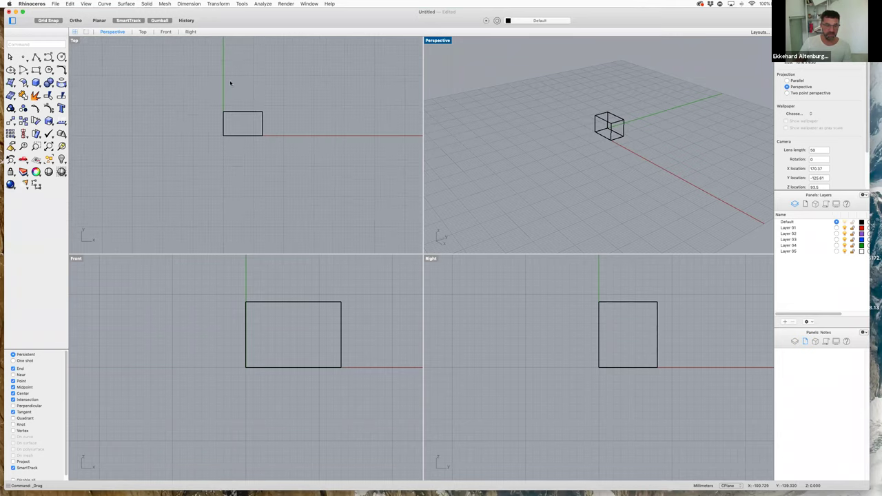
{"action": "scroll", "coordinate": [248, 121], "scroll_direction": "up", "scroll_amount": 5}
{"action": "scroll", "coordinate": [255, 164], "scroll_direction": "down", "scroll_amount": 3}
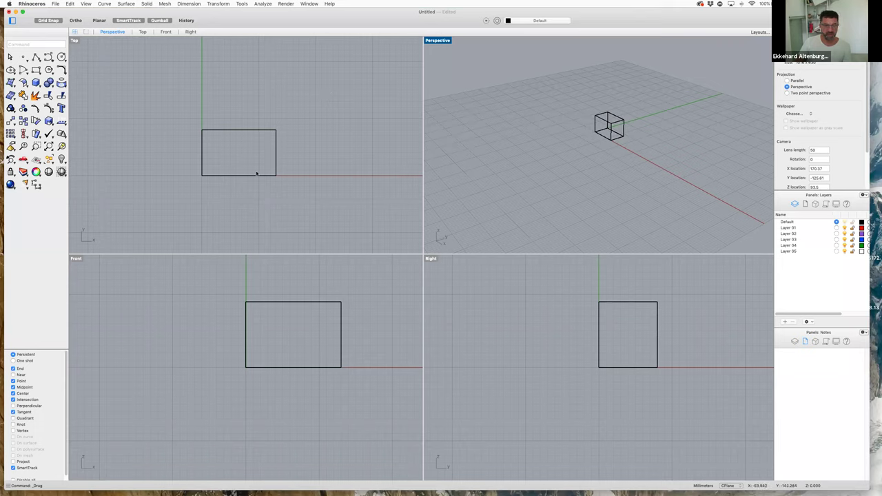
{"action": "scroll", "coordinate": [191, 126], "scroll_direction": "up", "scroll_amount": 3}
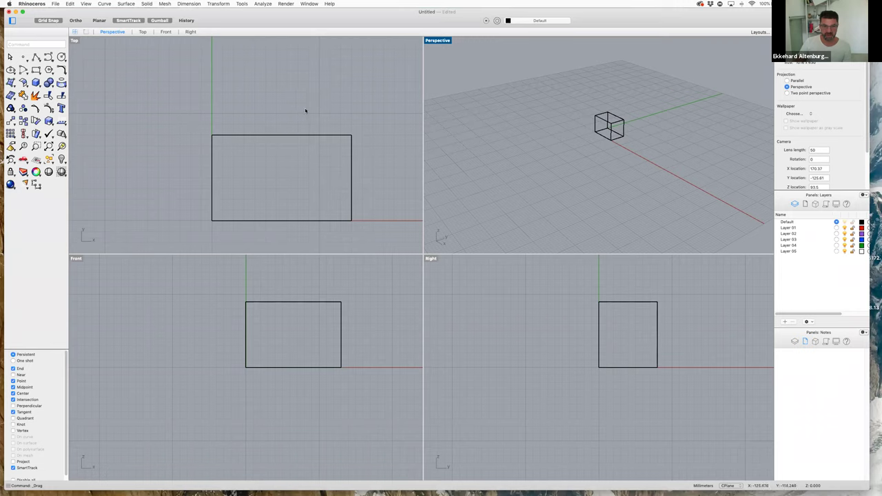
Pan the Top viewport around the box's corner on the red axis, and zoom out until the whole box is shown
{"action": "right_click_drag", "start_coordinate": [305, 107], "coordinate": [261, 83]}
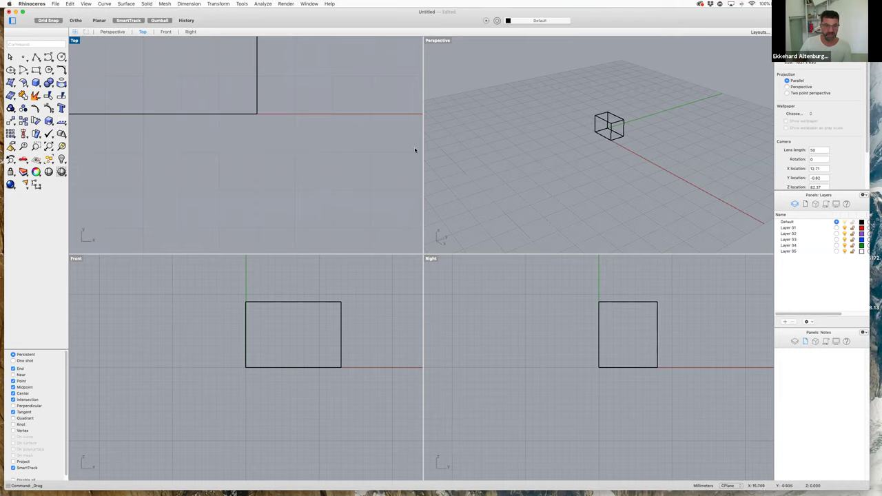
{"action": "right_click_drag", "start_coordinate": [315, 93], "coordinate": [262, 111]}
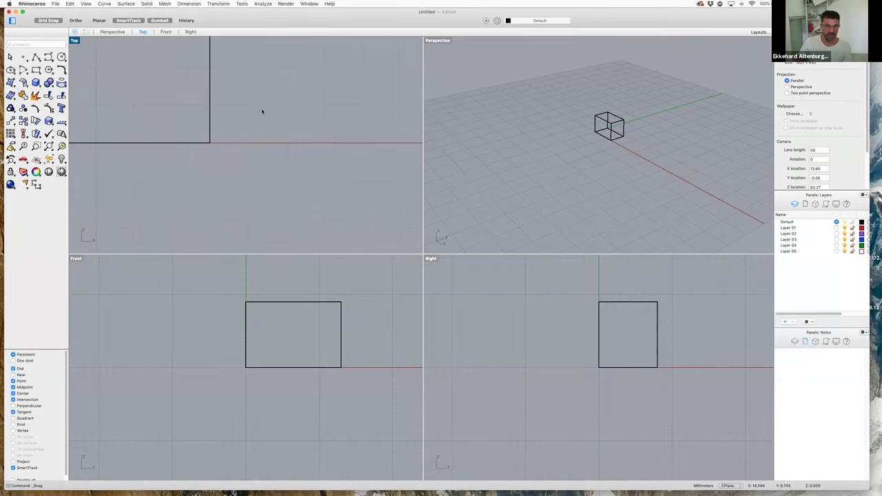
{"action": "right_click_drag", "start_coordinate": [171, 120], "coordinate": [205, 140]}
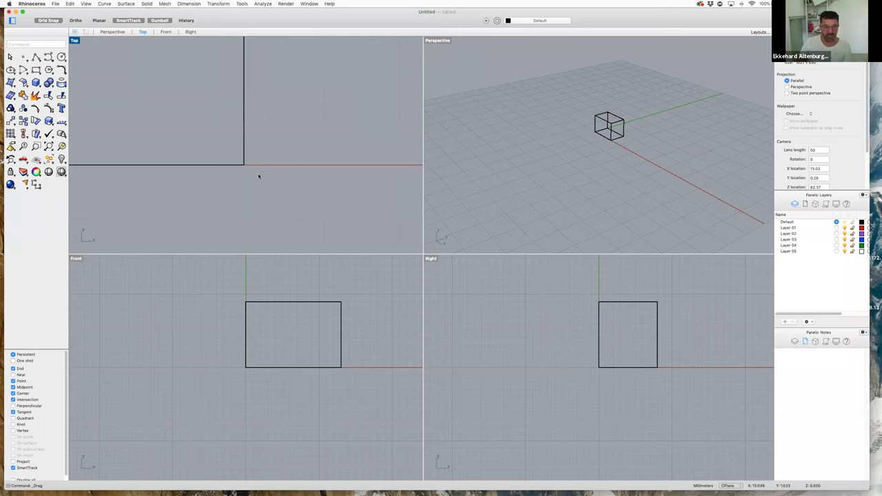
{"action": "scroll", "coordinate": [311, 128], "scroll_direction": "down", "scroll_amount": 3}
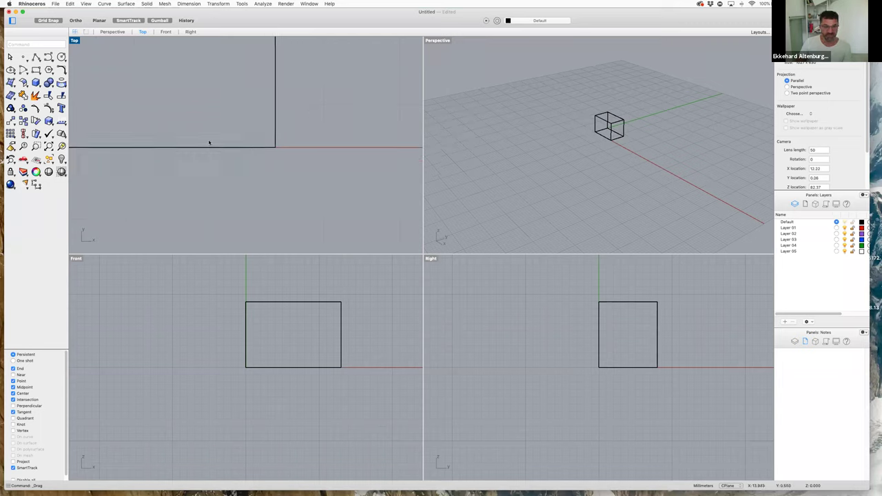
{"action": "right_click_drag", "start_coordinate": [378, 131], "coordinate": [334, 128]}
{"action": "scroll", "coordinate": [354, 147], "scroll_direction": "up", "scroll_amount": 2}
{"action": "scroll", "coordinate": [345, 152], "scroll_direction": "down", "scroll_amount": 2}
{"action": "scroll", "coordinate": [307, 149], "scroll_direction": "up", "scroll_amount": 2}
{"action": "scroll", "coordinate": [307, 150], "scroll_direction": "down", "scroll_amount": 2}
{"action": "scroll", "coordinate": [390, 154], "scroll_direction": "down", "scroll_amount": 2}
{"action": "scroll", "coordinate": [230, 126], "scroll_direction": "down", "scroll_amount": 6}
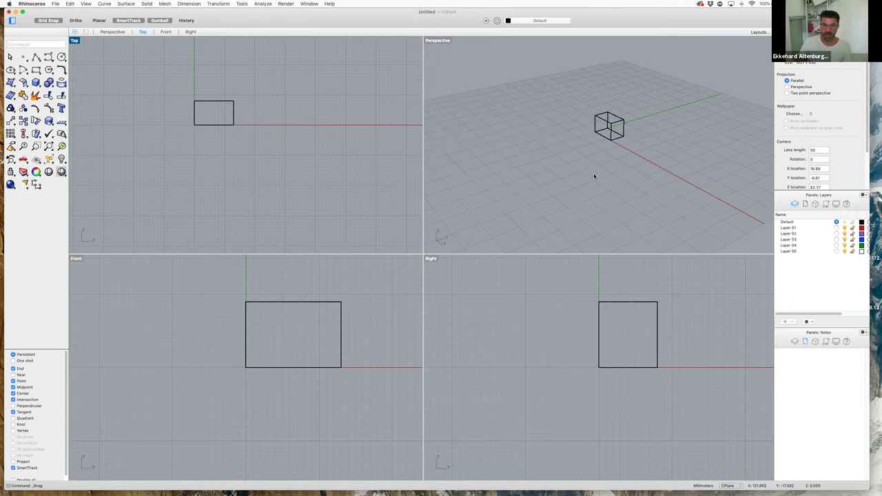
Orbit the Perspective view around the box to examine it from several sides, and zoom out the Front and Right viewports
{"action": "left_click", "coordinate": [524, 182]}
{"action": "right_click_drag", "start_coordinate": [524, 181], "coordinate": [641, 213]}
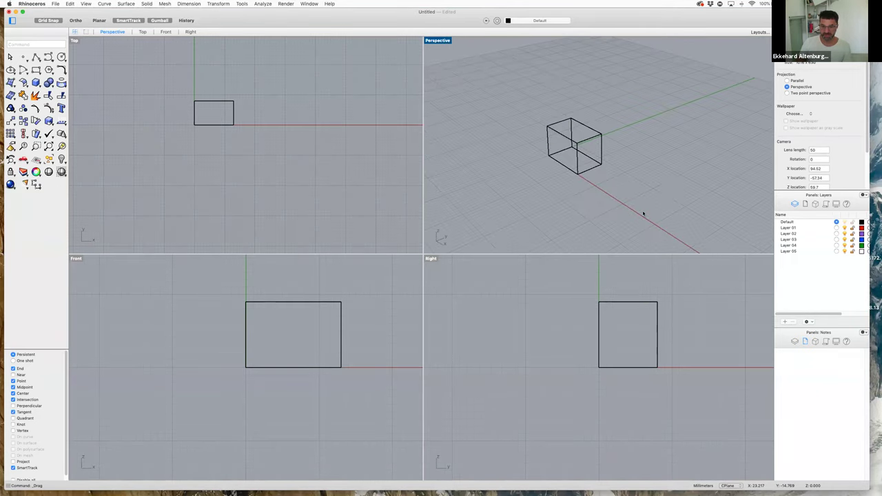
{"action": "key", "text": "Left"}
{"action": "key", "text": "Left"}
{"action": "key", "text": "Left"}
{"action": "key", "text": "Left"}
{"action": "key", "text": "Left"}
{"action": "key", "text": "Left"}
{"action": "key", "text": "Left"}
{"action": "key", "text": "Left"}
{"action": "key", "text": "Left"}
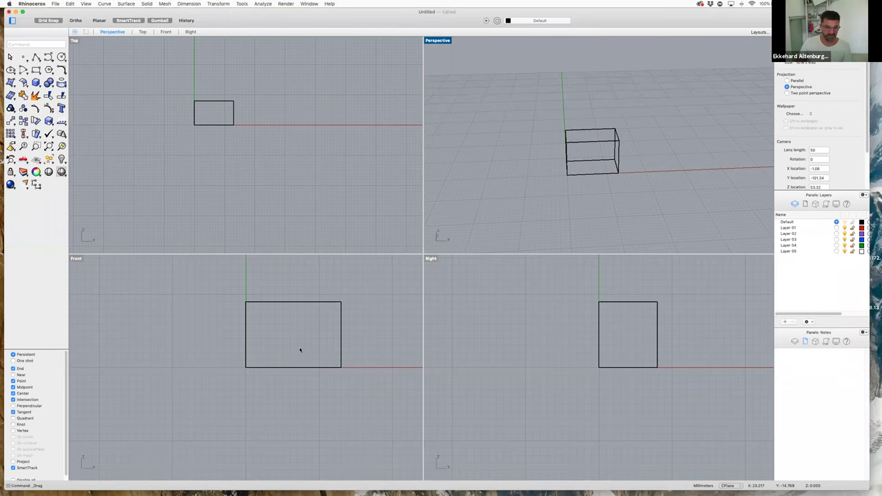
{"action": "scroll", "coordinate": [592, 378], "scroll_direction": "down", "scroll_amount": 3}
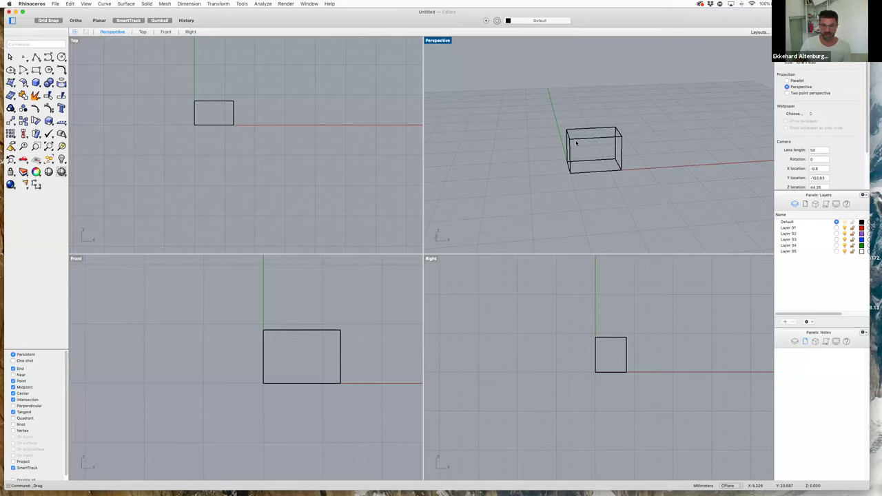
{"action": "right_click_drag", "start_coordinate": [602, 179], "coordinate": [514, 175]}
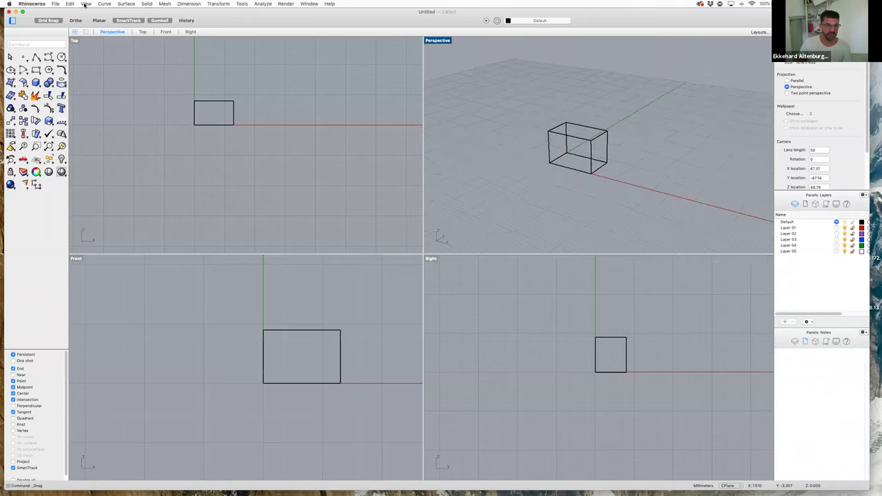
{"action": "left_click", "coordinate": [83, 4]}
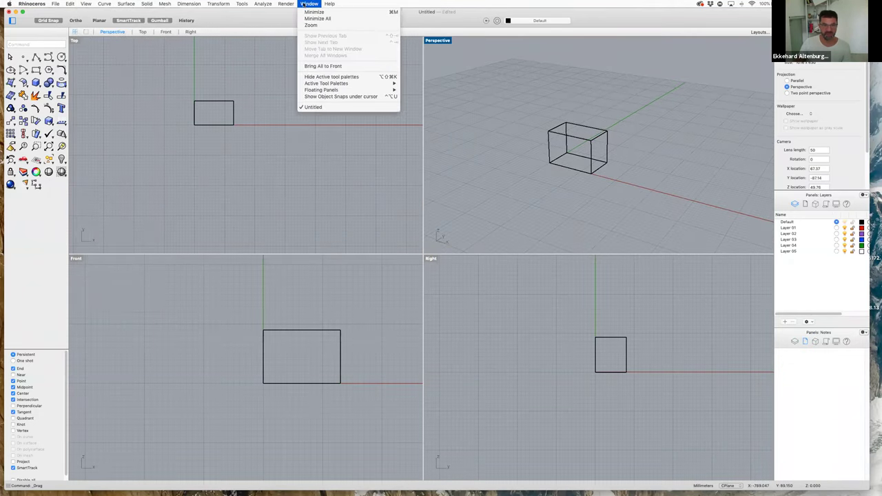
{"action": "mouse_move", "coordinate": [146, 4]}
{"action": "mouse_move", "coordinate": [86, 4]}
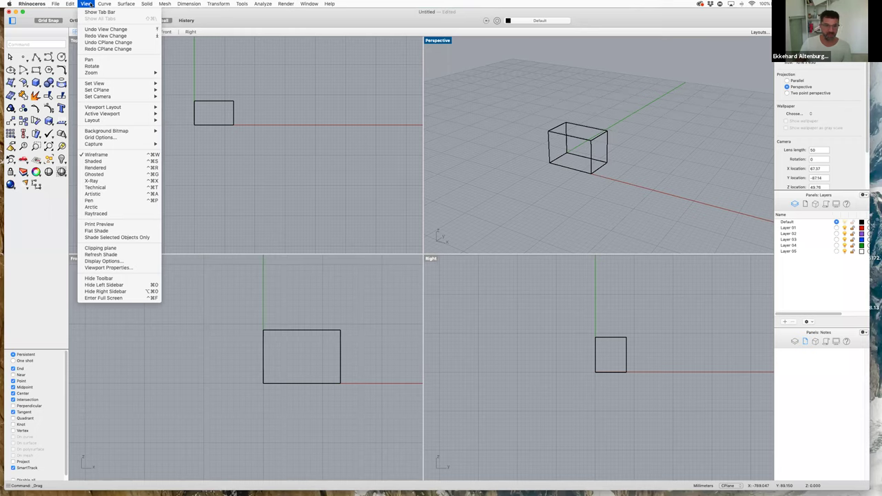
{"action": "left_click", "coordinate": [491, 82]}
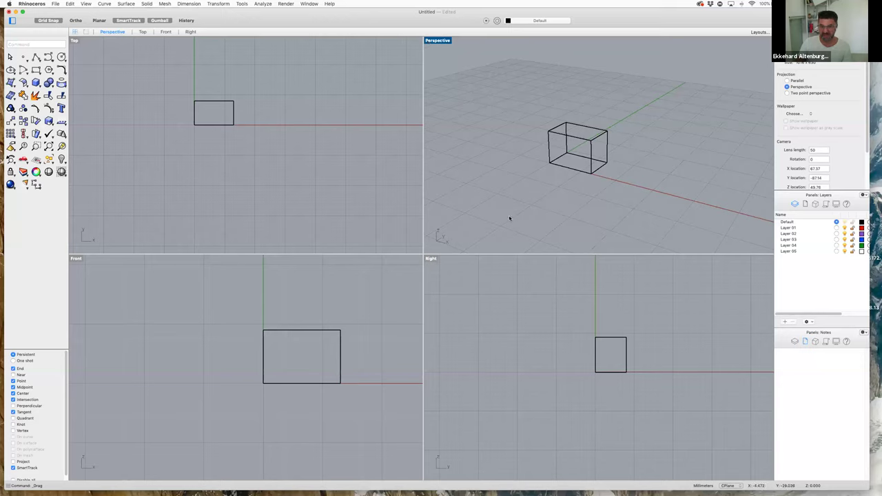
Set the Perspective viewport's display mode to Shaded and orbit around the box to a closer, lower angle
{"action": "left_click", "coordinate": [86, 4]}
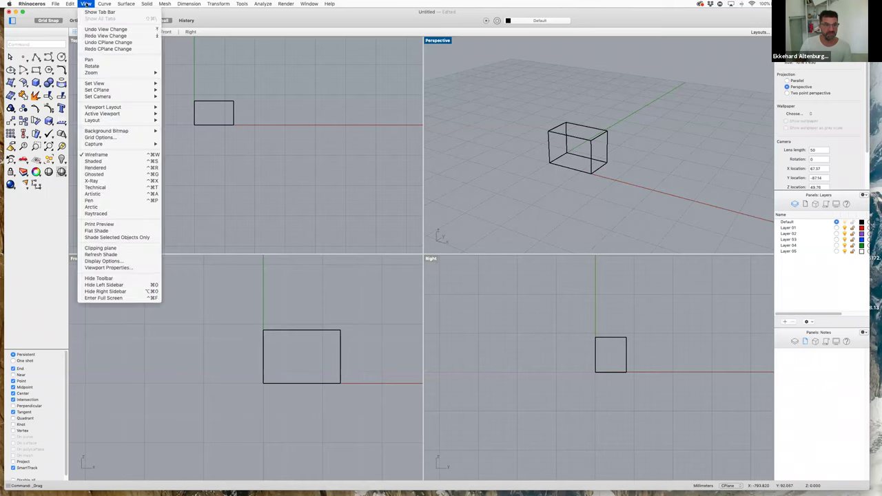
{"action": "left_click", "coordinate": [118, 163]}
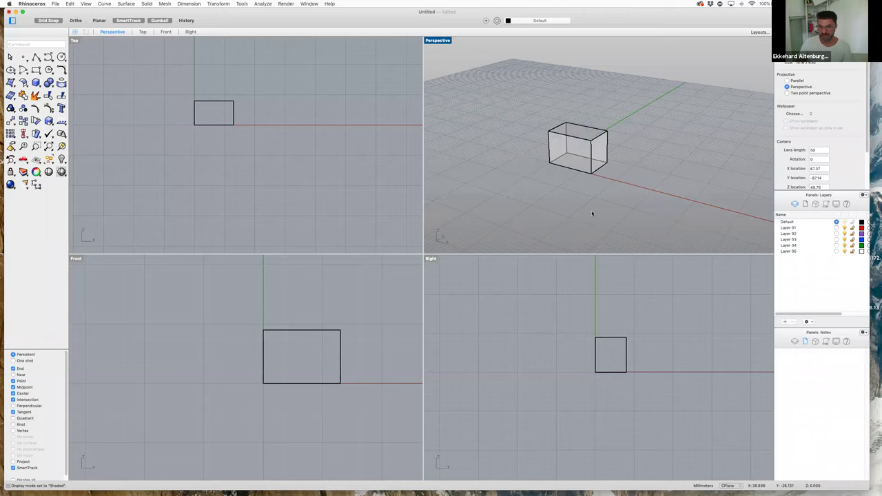
{"action": "right_click_drag", "start_coordinate": [567, 211], "coordinate": [219, 195]}
Change the Perspective viewport's display mode to Rendered
{"action": "right_click_drag", "start_coordinate": [99, 16], "coordinate": [87, 4]}
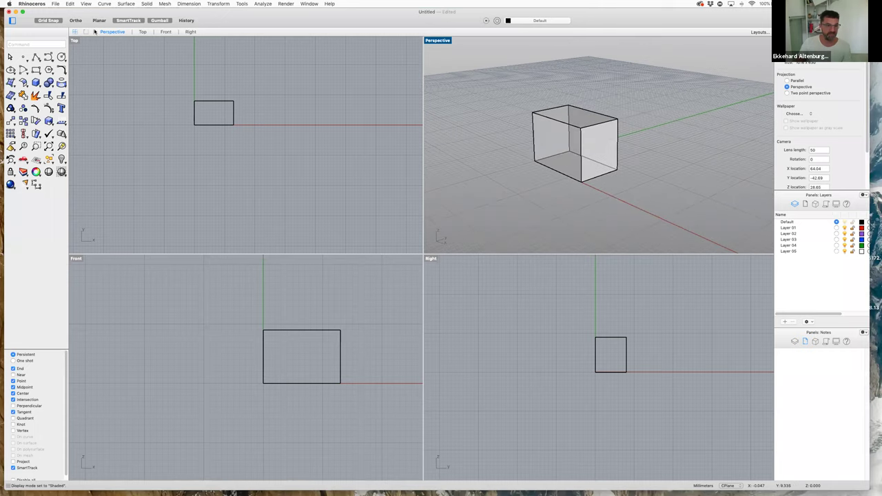
{"action": "left_click", "coordinate": [116, 168]}
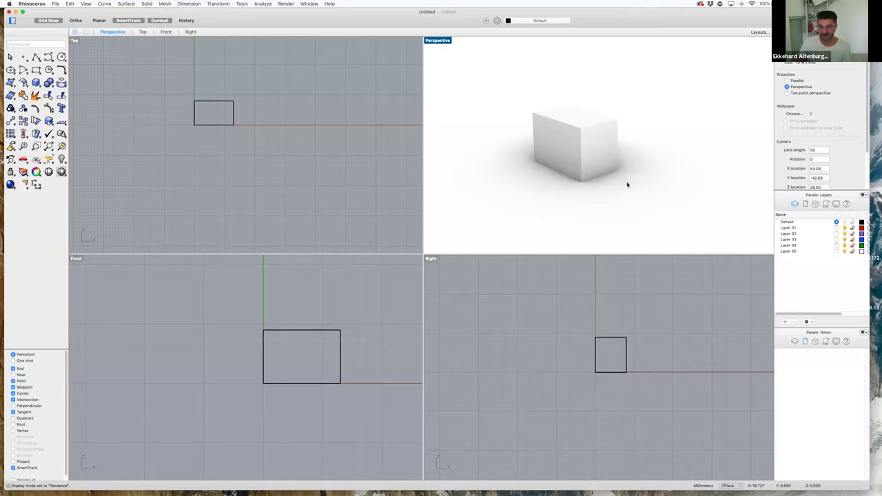
Zoom and orbit the rendered Perspective view to examine the box and its shading from closer, farther and different sides
{"action": "mouse_move", "coordinate": [622, 183]}
{"action": "right_mouse_down"}
{"action": "mouse_move", "coordinate": [586, 200]}
{"action": "mouse_move", "coordinate": [538, 186]}
{"action": "mouse_move", "coordinate": [563, 177]}
{"action": "mouse_move", "coordinate": [630, 191]}
{"action": "mouse_move", "coordinate": [681, 163]}
{"action": "mouse_move", "coordinate": [640, 189]}
{"action": "mouse_move", "coordinate": [627, 179]}
{"action": "right_mouse_up"}
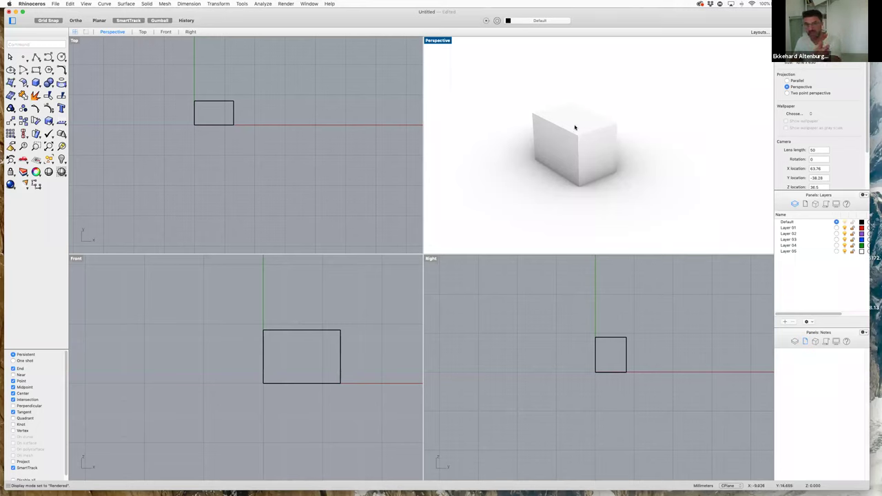
{"action": "scroll", "coordinate": [577, 125], "scroll_direction": "up", "scroll_amount": 3}
{"action": "scroll", "coordinate": [577, 125], "scroll_direction": "up", "scroll_amount": 3}
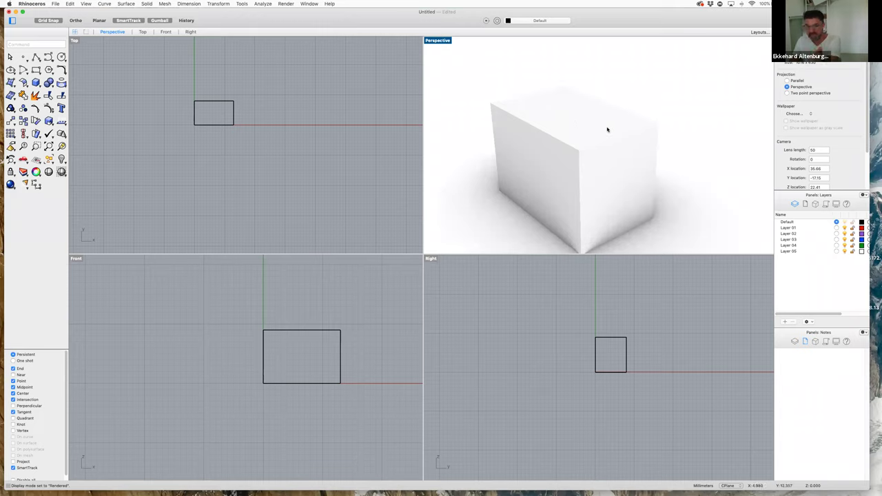
{"action": "scroll", "coordinate": [497, 175], "scroll_direction": "down", "scroll_amount": 3}
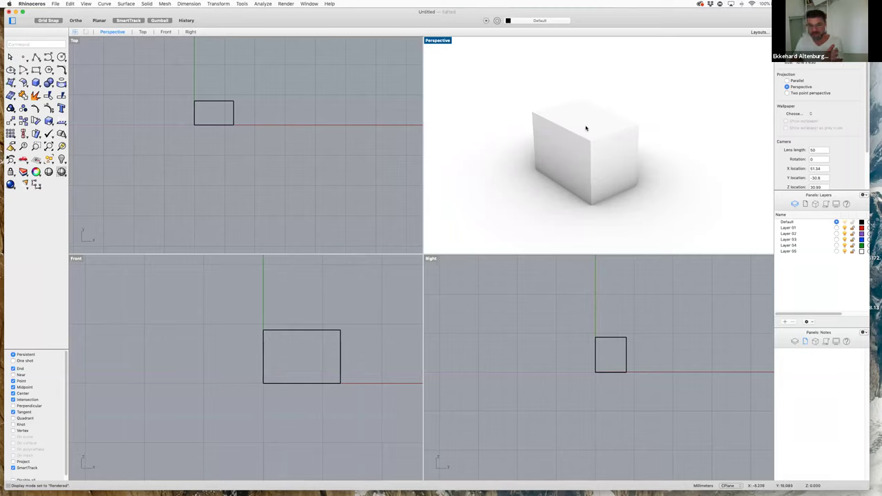
{"action": "scroll", "coordinate": [585, 132], "scroll_direction": "down", "scroll_amount": 5}
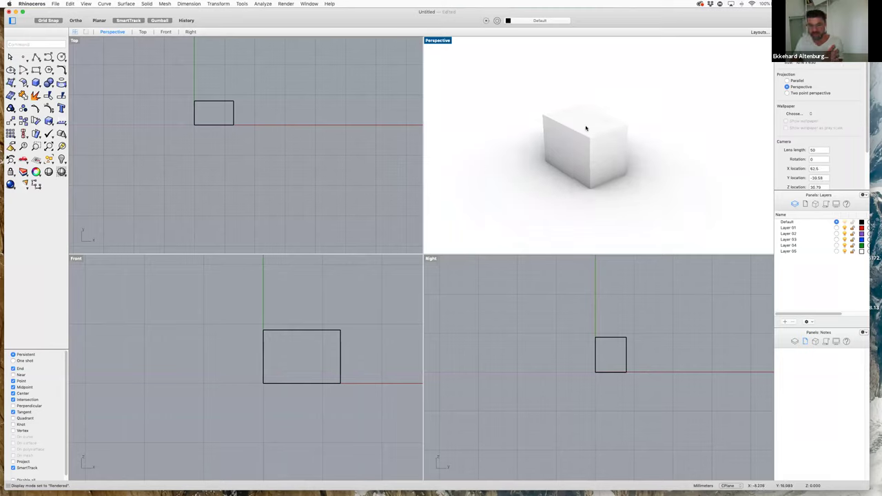
{"action": "left_click", "coordinate": [86, 3]}
{"action": "left_click", "coordinate": [613, 112]}
{"action": "scroll", "coordinate": [585, 105], "scroll_direction": "up", "scroll_amount": 5}
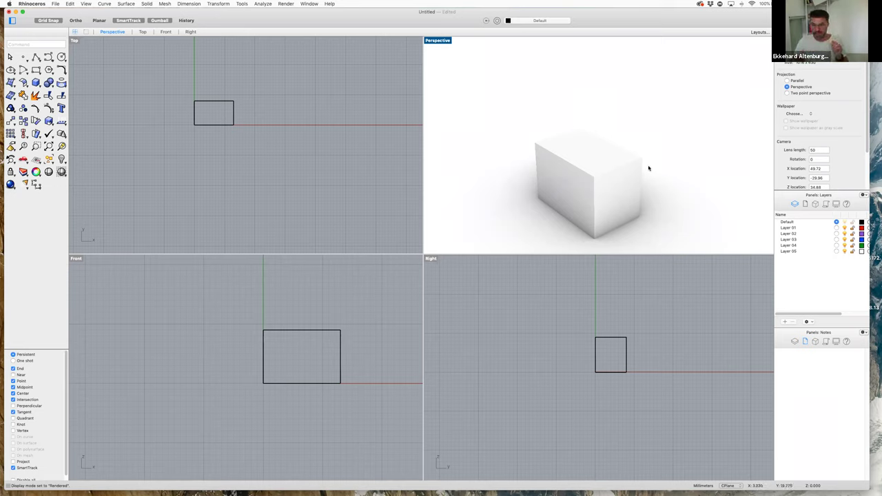
{"action": "right_click_drag", "start_coordinate": [685, 172], "coordinate": [670, 155]}
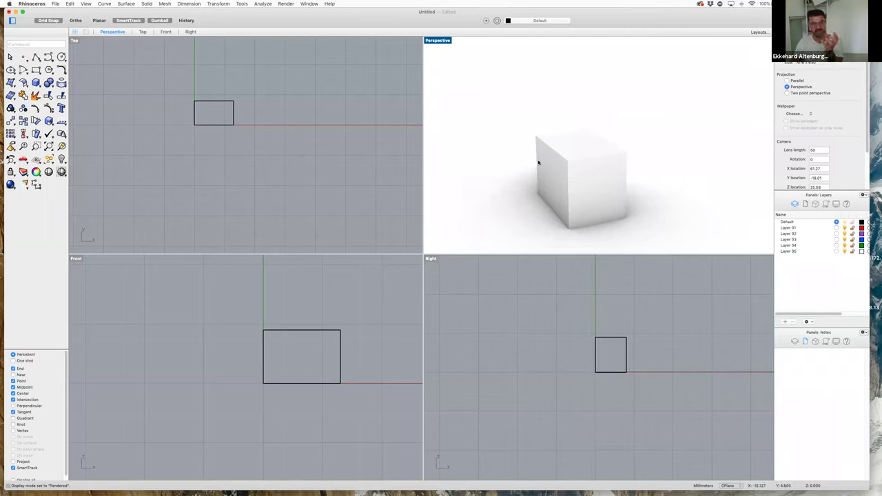
{"action": "right_click_drag", "start_coordinate": [574, 185], "coordinate": [619, 184]}
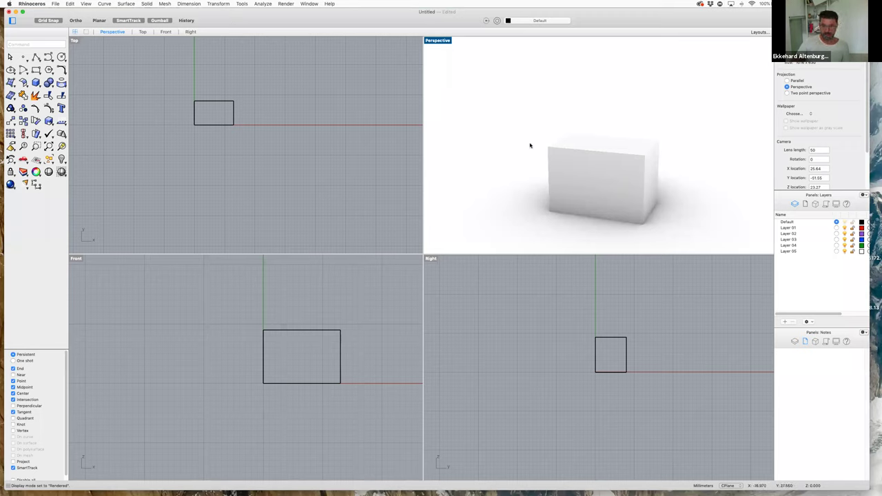
Set the Perspective viewport's display mode to Wireframe and orbit around the box to view it from another side
{"action": "left_click", "coordinate": [85, 3]}
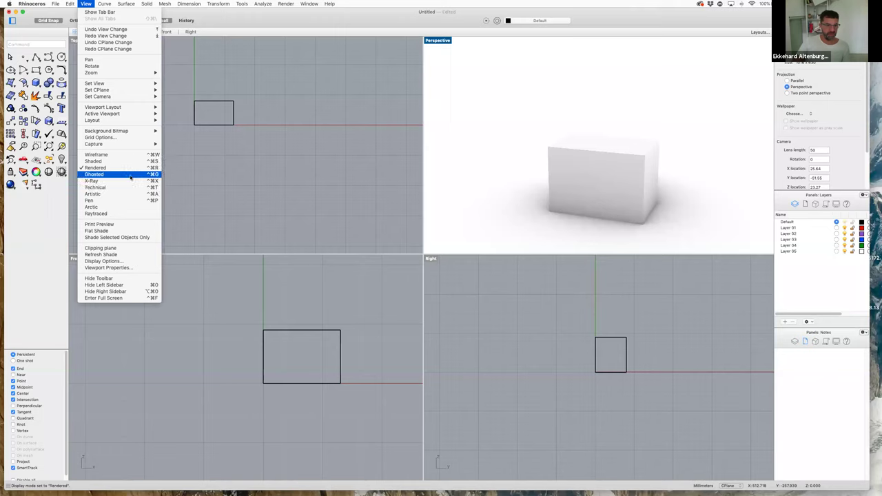
{"action": "key", "text": "Return"}
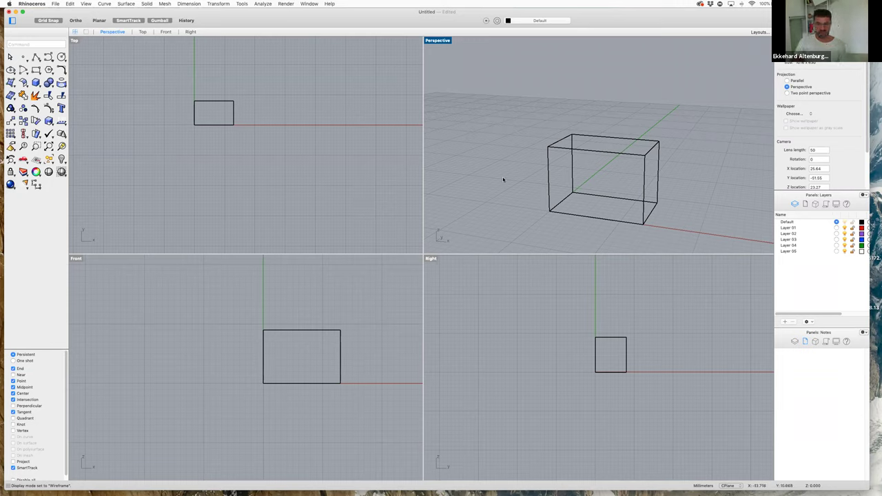
{"action": "right_click_drag", "start_coordinate": [508, 158], "coordinate": [250, 185]}
Switch twice between a maximized Top viewport and the four-viewport layout, panning and zooming so the box sits near the centre
{"action": "scroll", "coordinate": [280, 179], "scroll_direction": "up", "scroll_amount": 3}
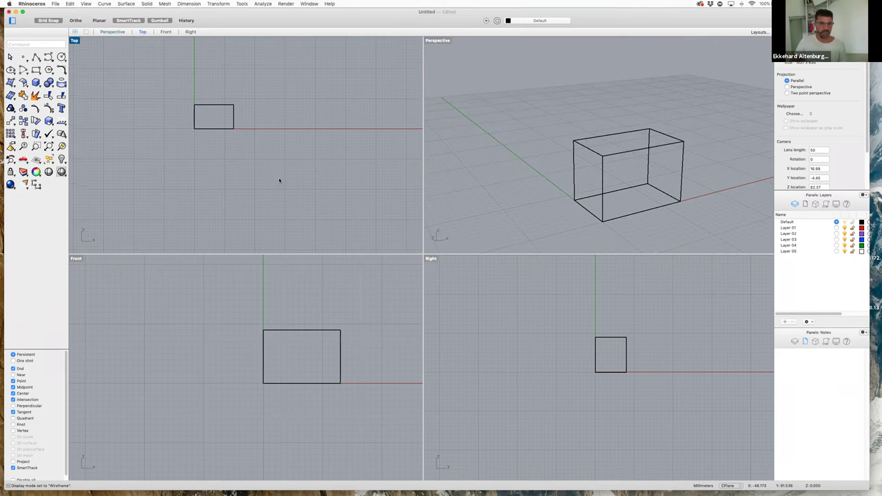
{"action": "scroll", "coordinate": [217, 80], "scroll_direction": "up", "scroll_amount": 3}
{"action": "scroll", "coordinate": [268, 73], "scroll_direction": "left", "scroll_amount": 3}
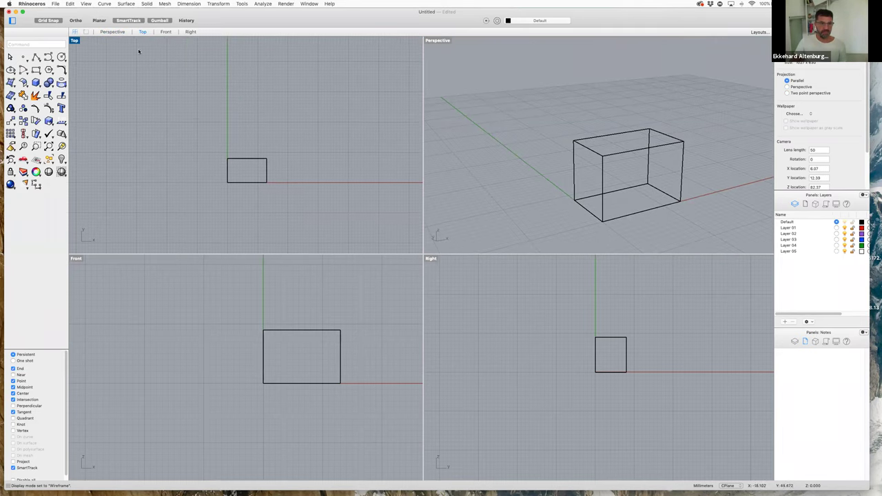
{"action": "double_click", "coordinate": [74, 41]}
{"action": "scroll", "coordinate": [479, 400], "scroll_direction": "down", "scroll_amount": 3}
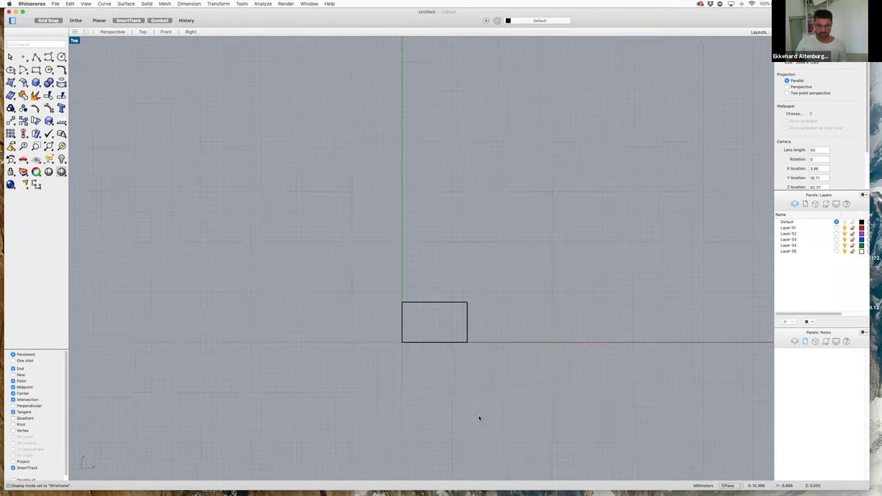
{"action": "scroll", "coordinate": [490, 429], "scroll_direction": "up", "scroll_amount": 3}
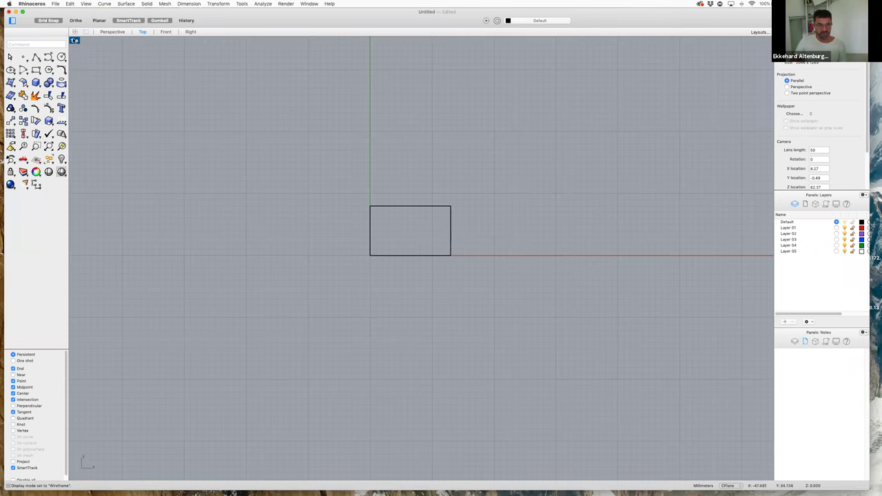
{"action": "double_click", "coordinate": [74, 40]}
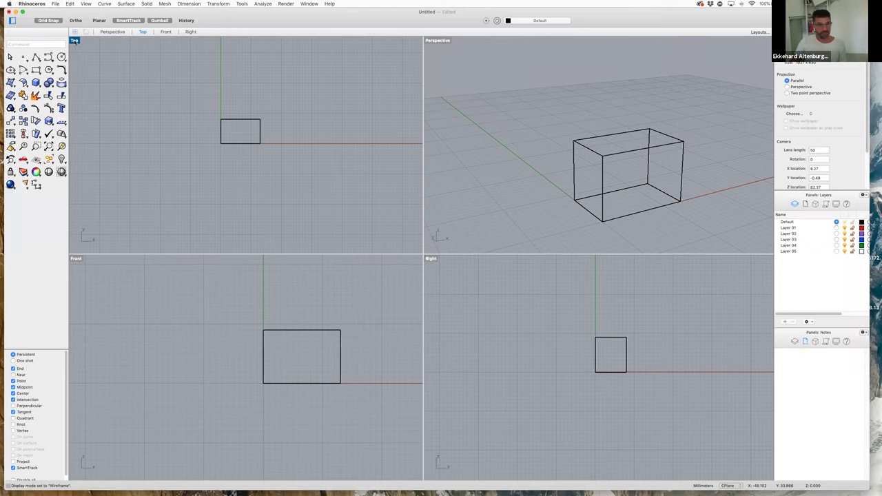
{"action": "double_click", "coordinate": [75, 40]}
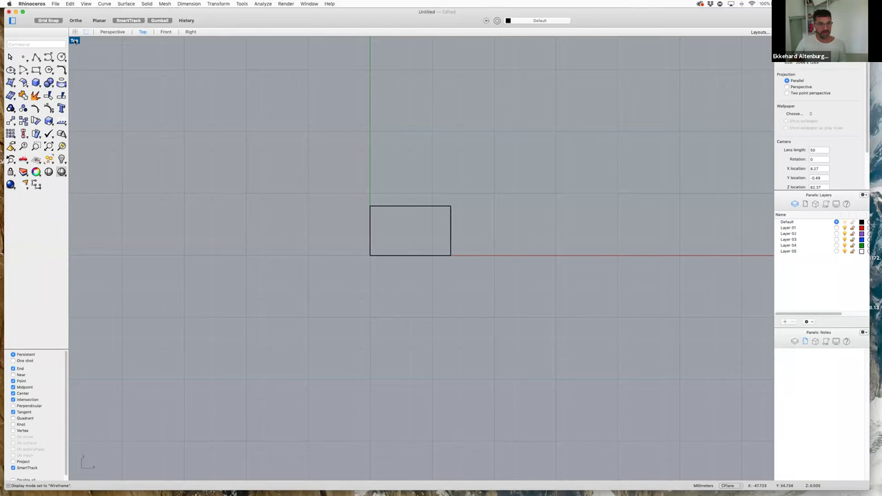
{"action": "double_click", "coordinate": [75, 40]}
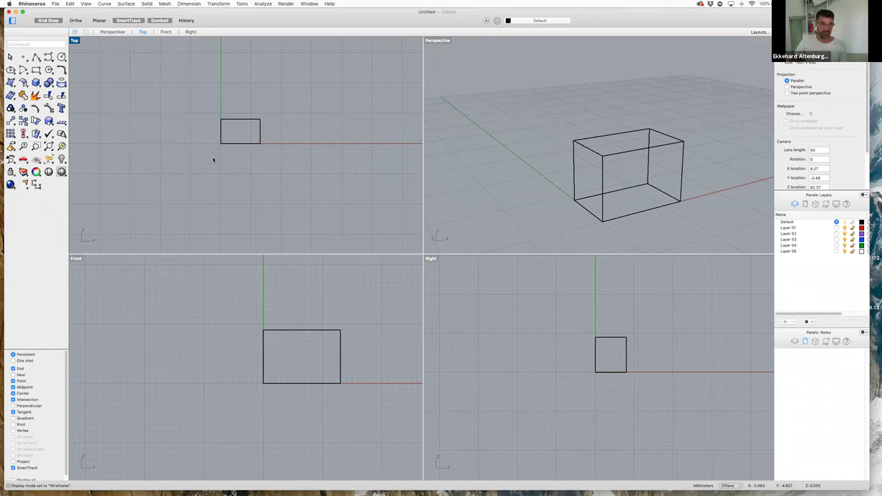
Maximize the Perspective viewport, orbit around the box, and restore the four-viewport layout
{"action": "left_click", "coordinate": [549, 89]}
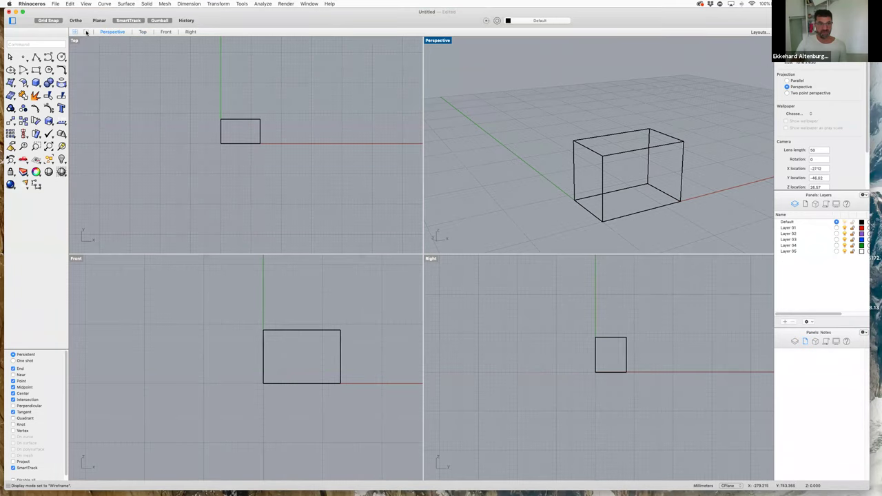
{"action": "left_click", "coordinate": [86, 32]}
{"action": "right_click_drag", "start_coordinate": [485, 358], "coordinate": [516, 390]}
{"action": "key", "text": "Home"}
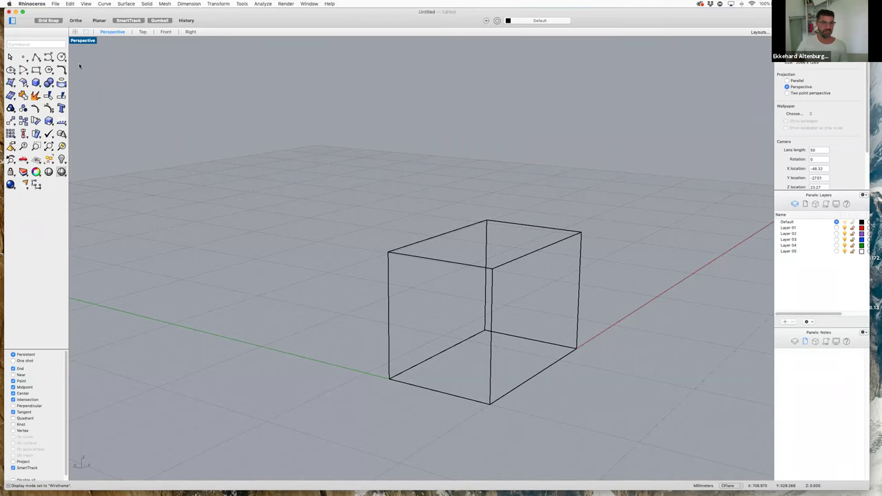
{"action": "left_click", "coordinate": [76, 32]}
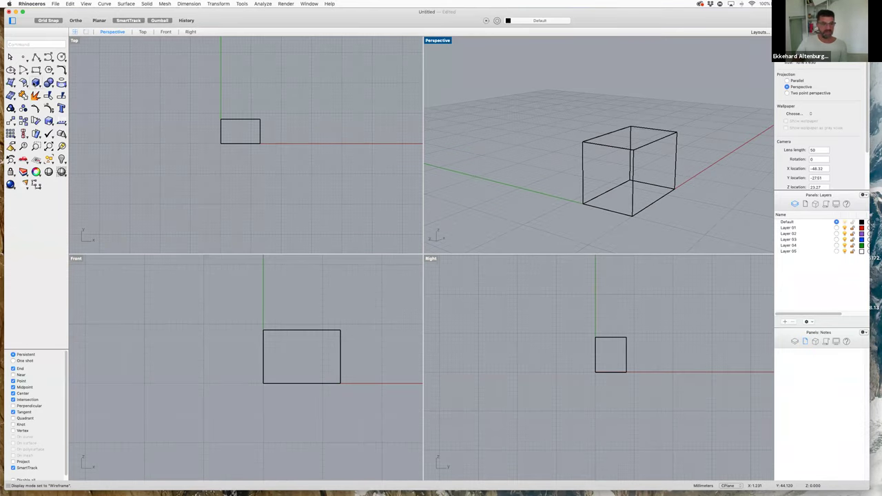
Create a second box from the first box's rear upper corner to that edge's midpoint, 11 mm wide and extending 4.5 mm downward
{"action": "left_click", "coordinate": [36, 82]}
{"action": "left_click", "coordinate": [43, 82]}
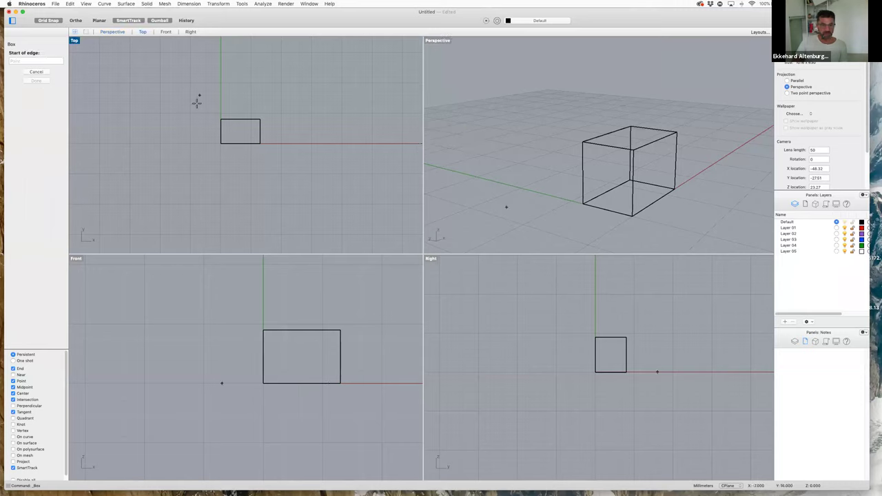
{"action": "left_click", "coordinate": [220, 116]}
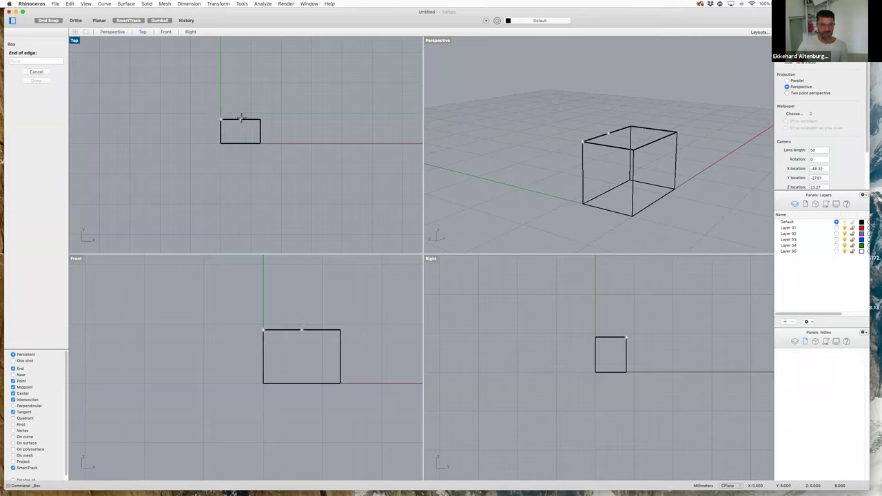
{"action": "left_click", "coordinate": [241, 118]}
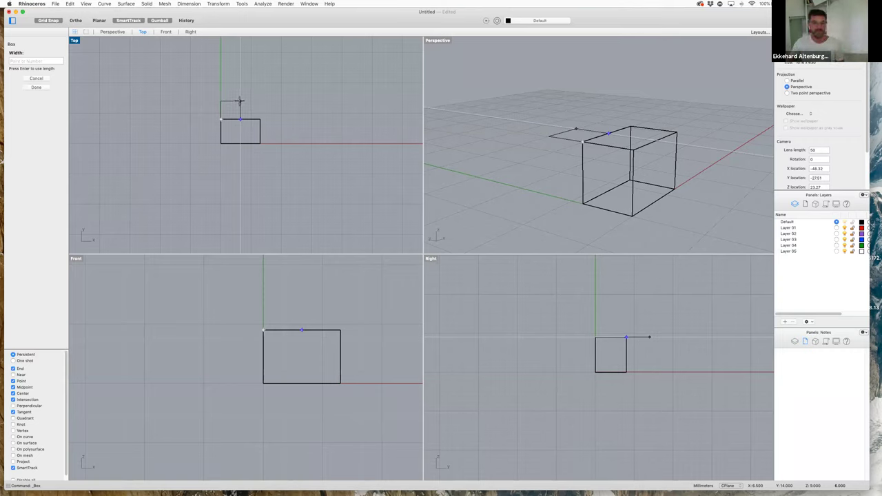
{"action": "left_click", "coordinate": [235, 86]}
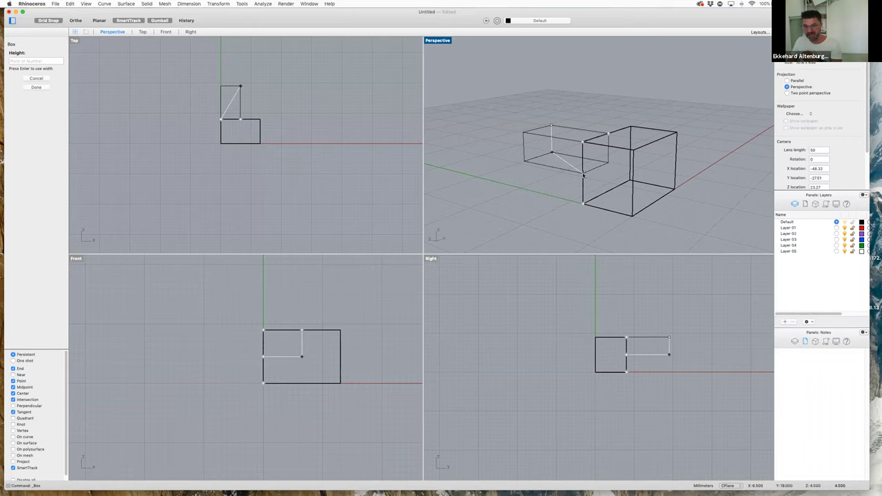
{"action": "left_click", "coordinate": [573, 98]}
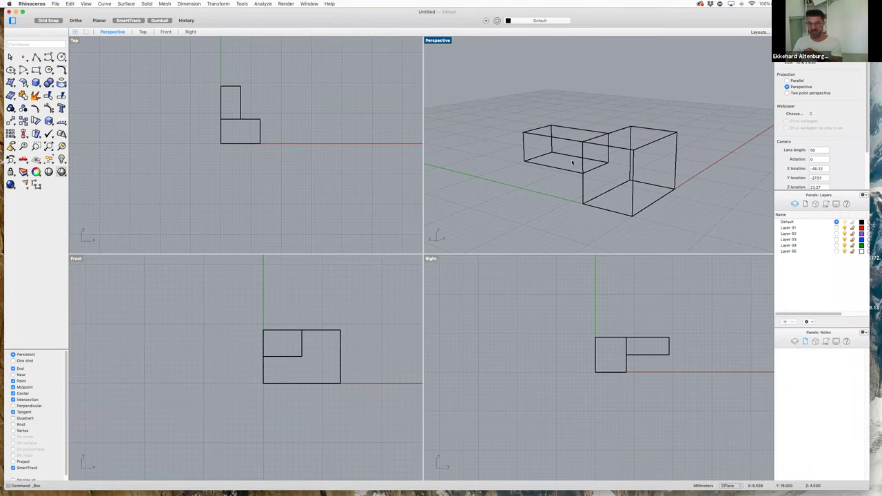
Orbit the Perspective view to examine how the two boxes meet from above and from a lower angle
{"action": "mouse_move", "coordinate": [708, 158]}
{"action": "right_mouse_down"}
{"action": "mouse_move", "coordinate": [630, 191]}
{"action": "mouse_move", "coordinate": [521, 159]}
{"action": "mouse_move", "coordinate": [541, 173]}
{"action": "mouse_move", "coordinate": [654, 173]}
{"action": "mouse_move", "coordinate": [603, 169]}
{"action": "mouse_move", "coordinate": [582, 183]}
{"action": "mouse_move", "coordinate": [723, 164]}
{"action": "right_mouse_up"}
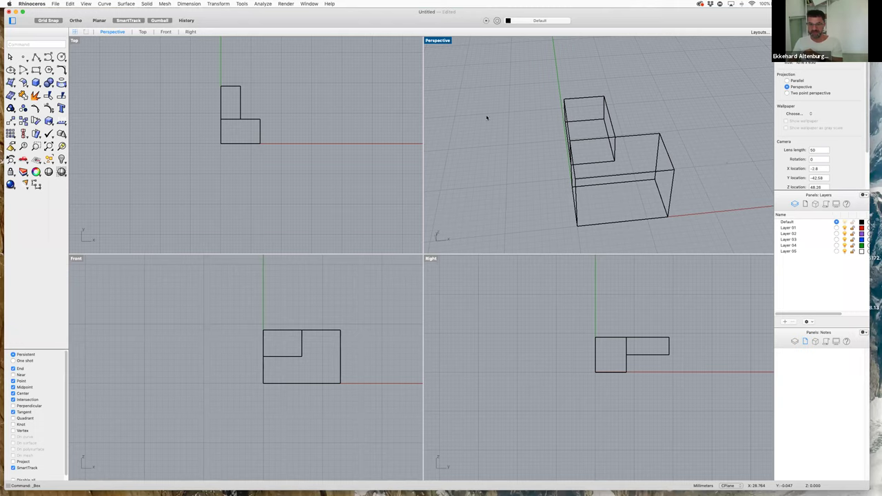
{"action": "right_click_drag", "start_coordinate": [486, 116], "coordinate": [156, 117]}
{"action": "right_click_drag", "start_coordinate": [248, 101], "coordinate": [258, 66]}
Select the smaller box in the Top viewport, move it away from the larger box, and rotate it with the gumball
{"action": "left_click", "coordinate": [234, 89]}
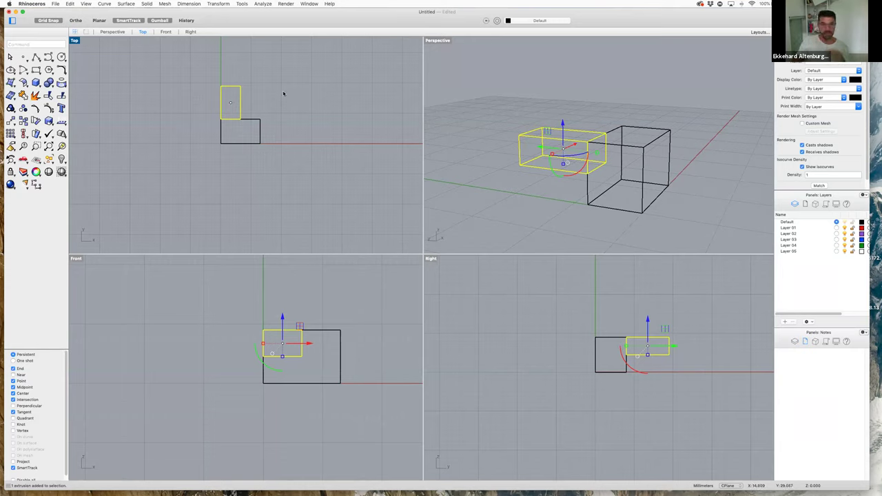
{"action": "left_click", "coordinate": [243, 92]}
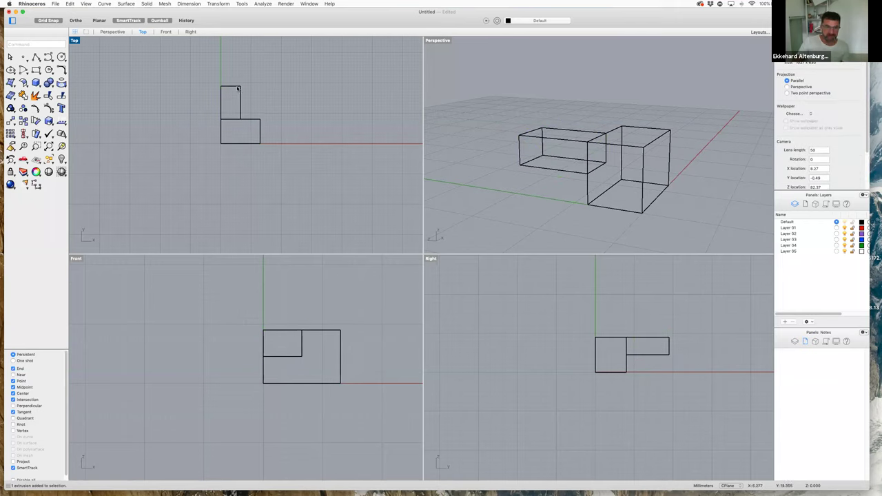
{"action": "left_click", "coordinate": [237, 87]}
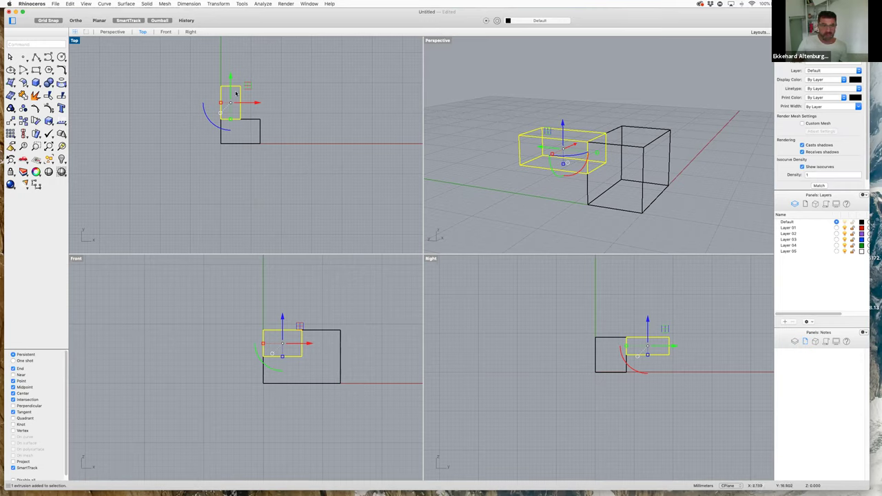
{"action": "left_click_drag", "start_coordinate": [231, 83], "coordinate": [333, 84]}
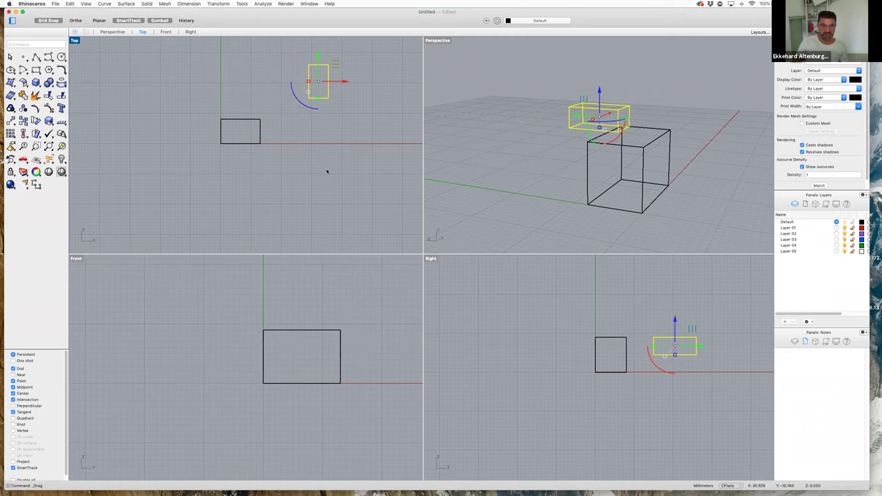
{"action": "left_click_drag", "start_coordinate": [301, 104], "coordinate": [447, 278]}
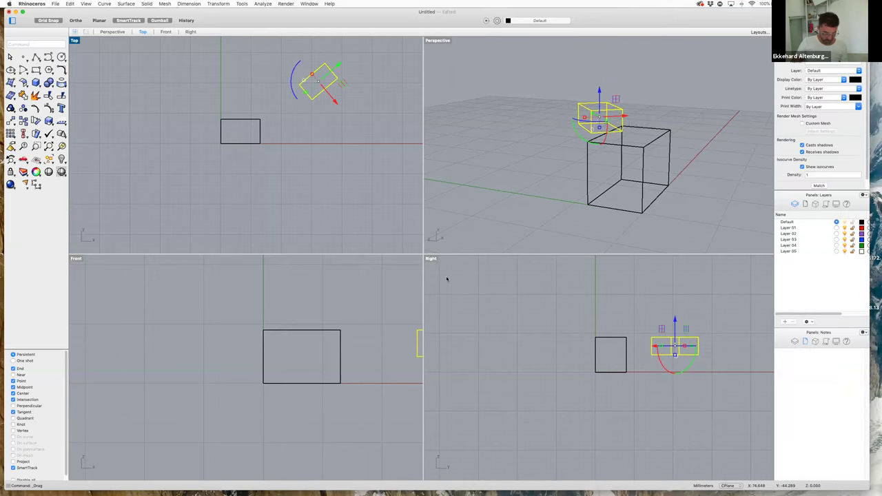
Undo the smaller box's gumball rotation and its moves
{"action": "key", "text": "super+z"}
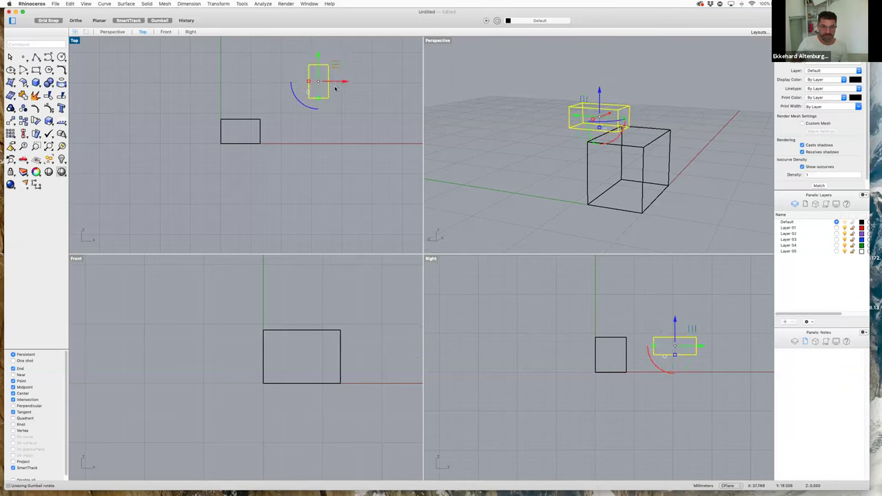
{"action": "key", "text": "super+z"}
{"action": "key", "text": "super+z"}
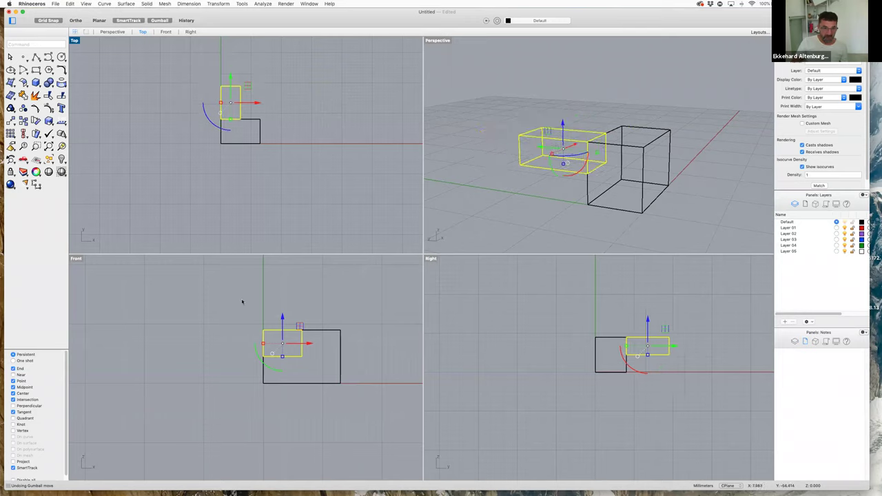
{"action": "left_click", "coordinate": [260, 357]}
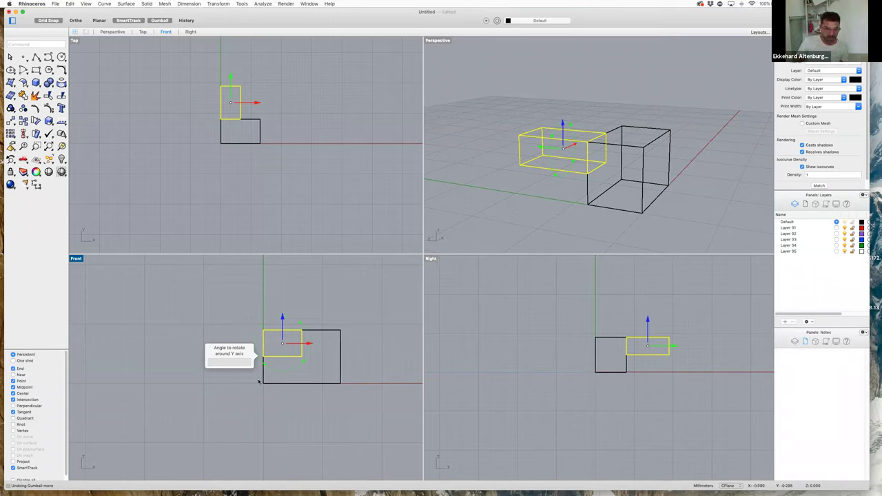
{"action": "key", "text": "Escape"}
{"action": "key", "text": "Escape"}
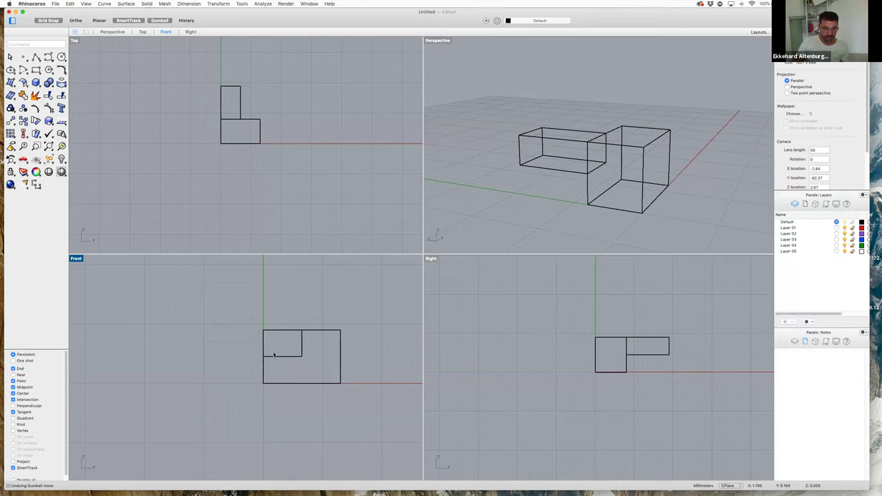
Select the smaller box in the Front viewport and try to rotate it around the Y axis with the gumball
{"action": "left_click", "coordinate": [273, 356]}
{"action": "left_click_drag", "start_coordinate": [269, 369], "coordinate": [302, 355]}
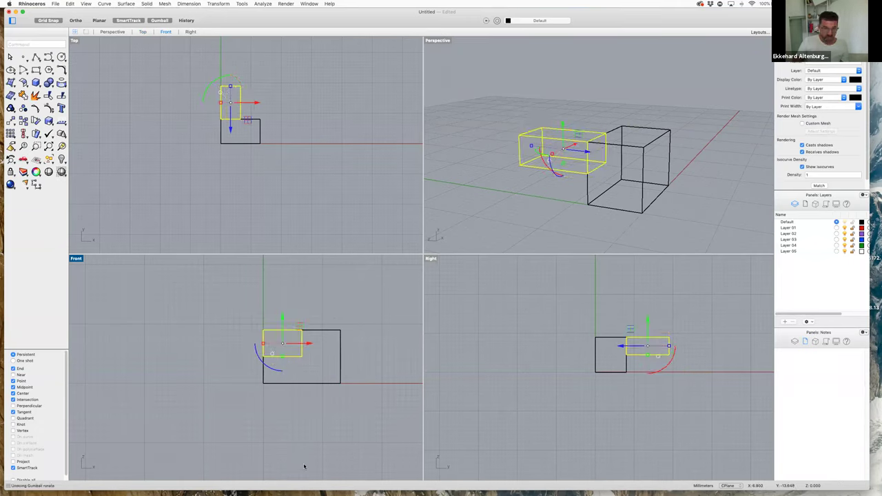
Try rotating the smaller box 45 degrees around the Z axis in the Front viewport with the gumball, and undo the rotation
{"action": "left_click", "coordinate": [261, 361]}
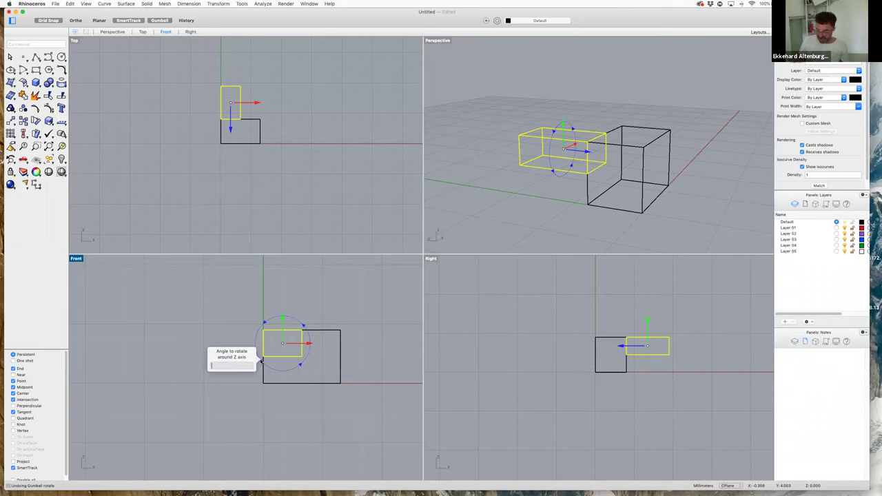
{"action": "type", "text": "45"}
{"action": "key", "text": "Return"}
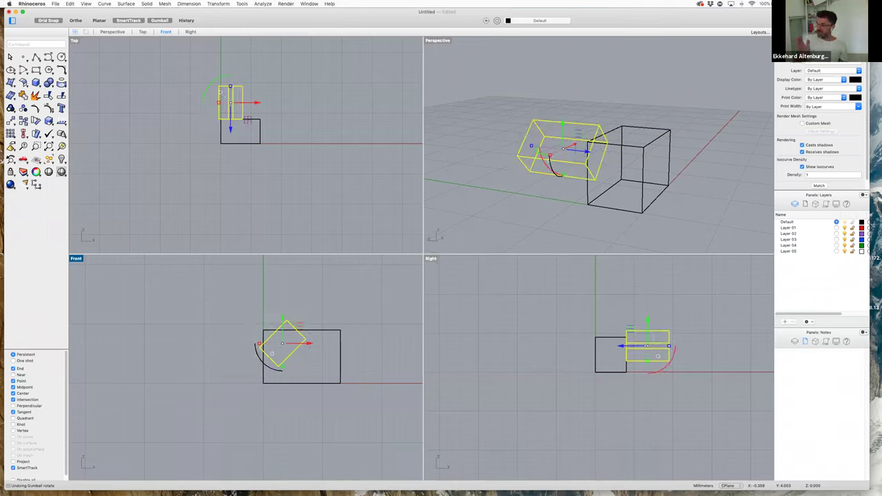
{"action": "key", "text": "super+z"}
Rotate the smaller box 90 degrees with the gumball in the Front viewport, move it above the larger box, and deselect it
{"action": "type", "text": "0"}
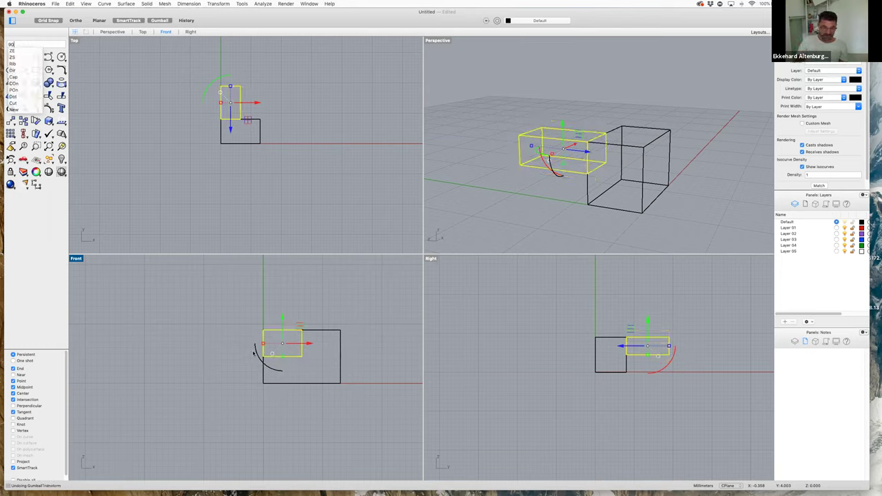
{"action": "left_click", "coordinate": [246, 362]}
{"action": "left_click", "coordinate": [265, 357]}
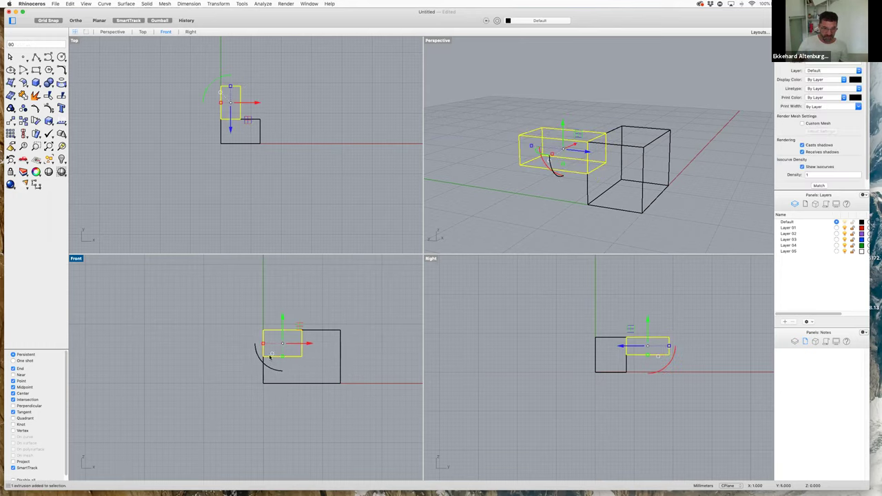
{"action": "left_click", "coordinate": [266, 365]}
{"action": "type", "text": "90"}
{"action": "key", "text": "Return"}
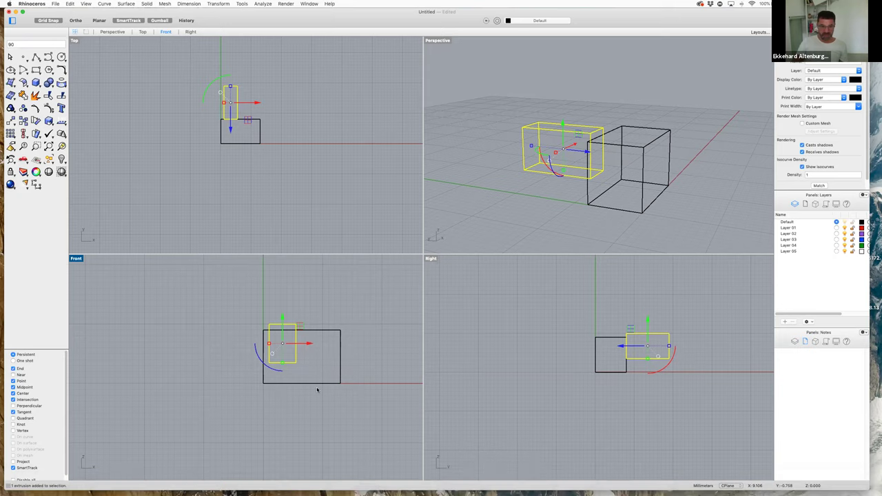
{"action": "left_click_drag", "start_coordinate": [277, 324], "coordinate": [327, 308]}
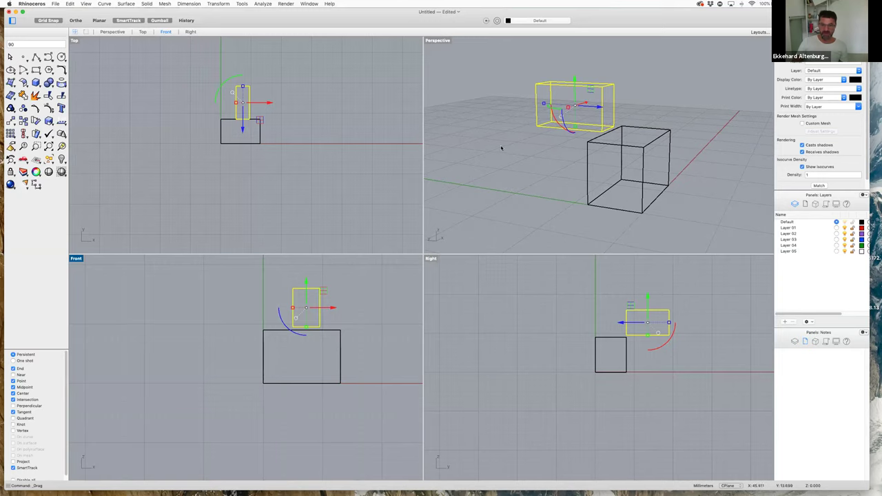
{"action": "key", "text": "Escape"}
Narrow the tool sidebar and shift the viewport dividers so the Perspective and Right viewports become wider than Top and Front
{"action": "left_click", "coordinate": [480, 238]}
{"action": "right_click_drag", "start_coordinate": [492, 213], "coordinate": [116, 63]}
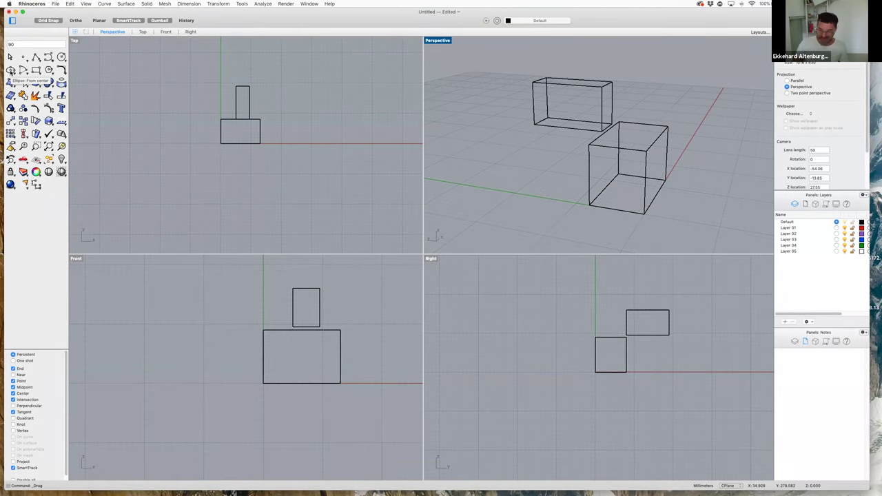
{"action": "left_click_drag", "start_coordinate": [69, 285], "coordinate": [38, 287]}
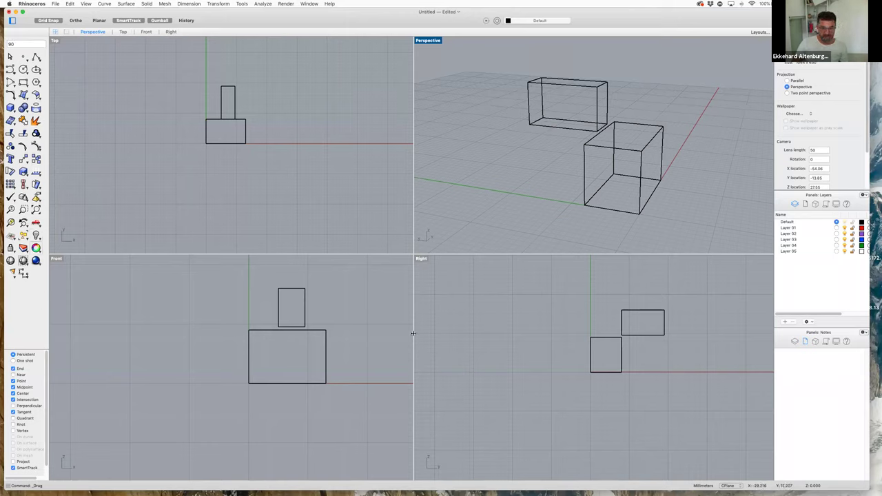
{"action": "left_click_drag", "start_coordinate": [413, 333], "coordinate": [321, 338]}
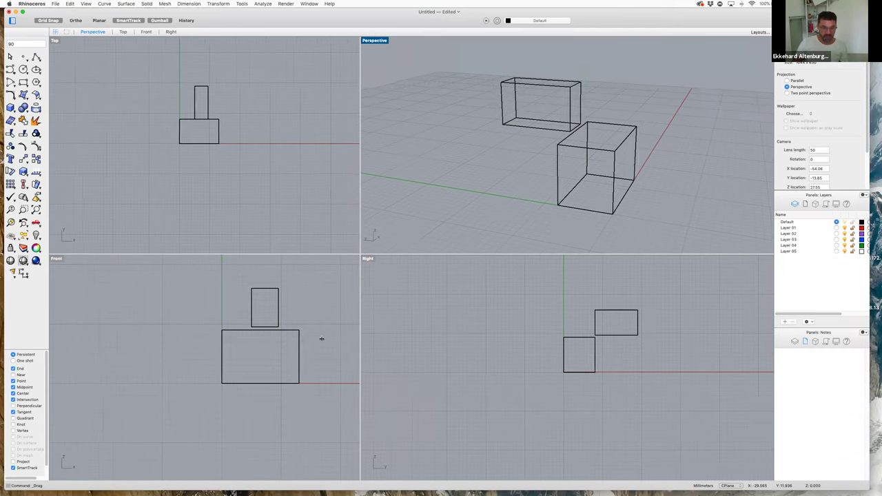
{"action": "left_click_drag", "start_coordinate": [270, 255], "coordinate": [270, 238]}
{"action": "left_click_drag", "start_coordinate": [270, 175], "coordinate": [270, 147]}
{"action": "left_click_drag", "start_coordinate": [270, 201], "coordinate": [269, 257]}
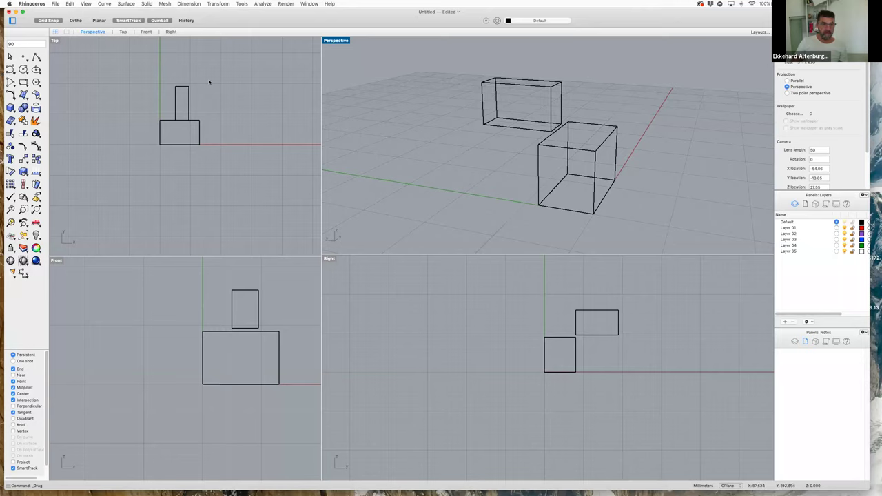
Maximize the Top viewport and delete both boxes
{"action": "left_click", "coordinate": [56, 44]}
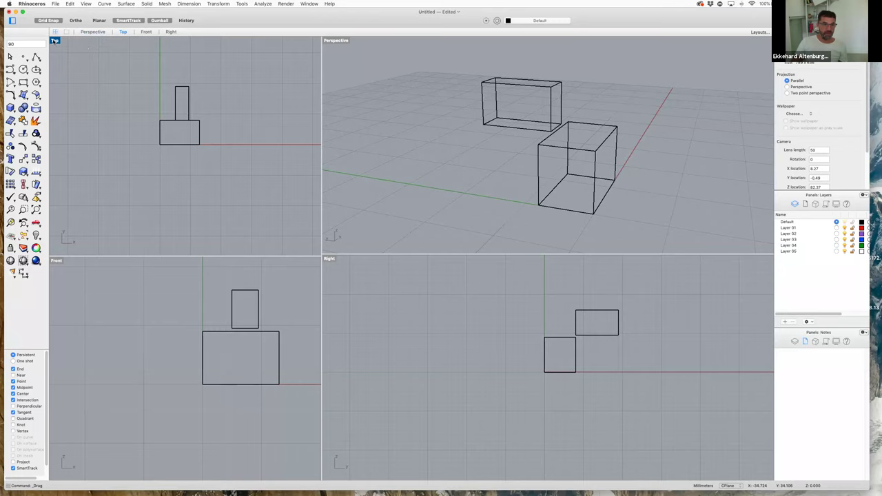
{"action": "double_click", "coordinate": [54, 41]}
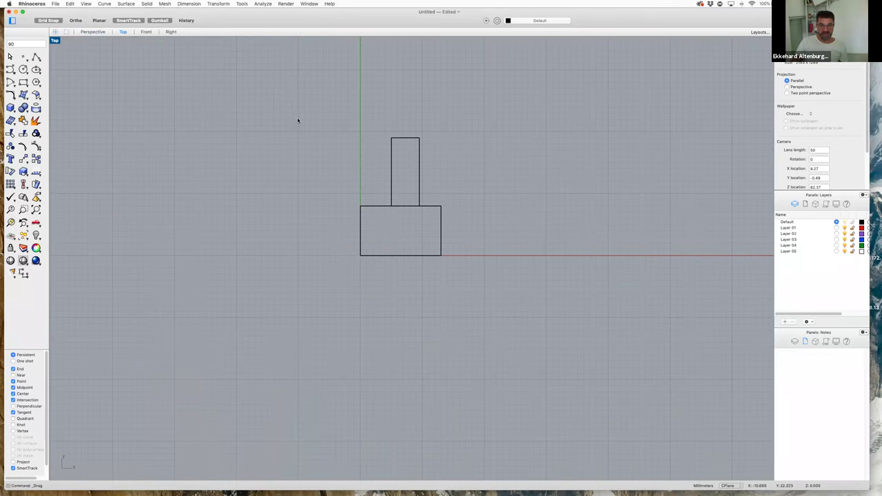
{"action": "key", "text": "super+a"}
{"action": "key", "text": "Delete"}
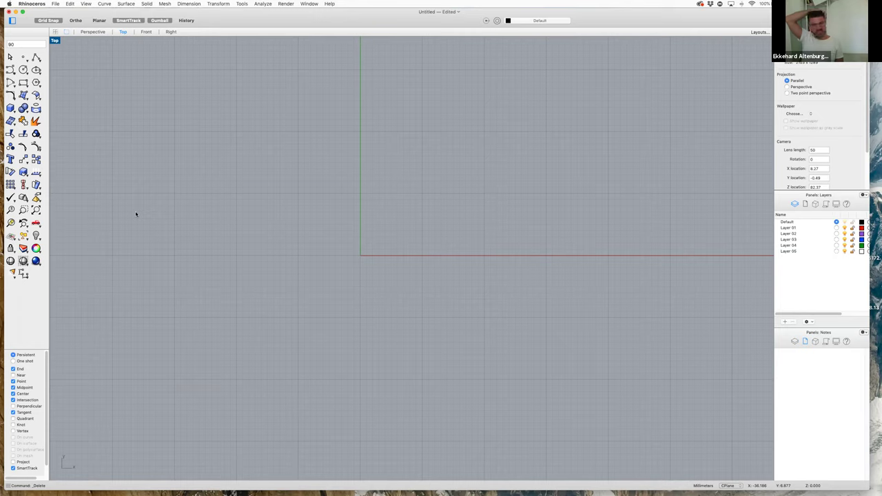
{"action": "left_click", "coordinate": [40, 60]}
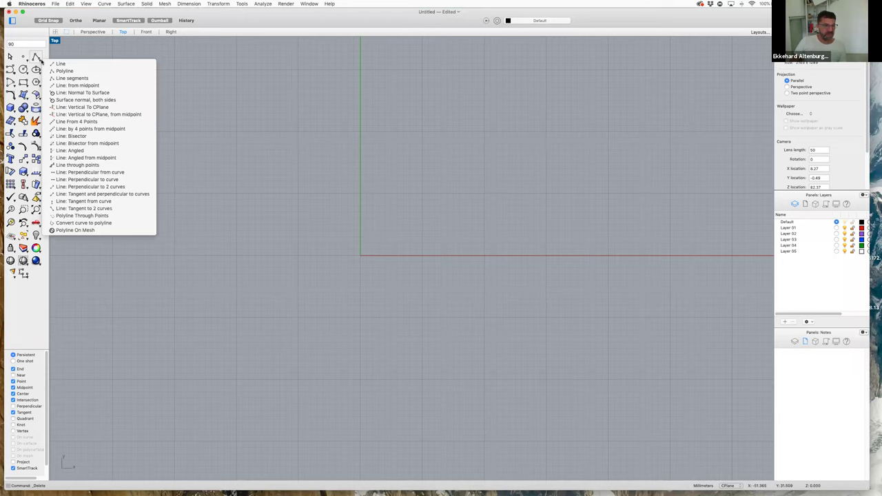
{"action": "key", "text": "Return"}
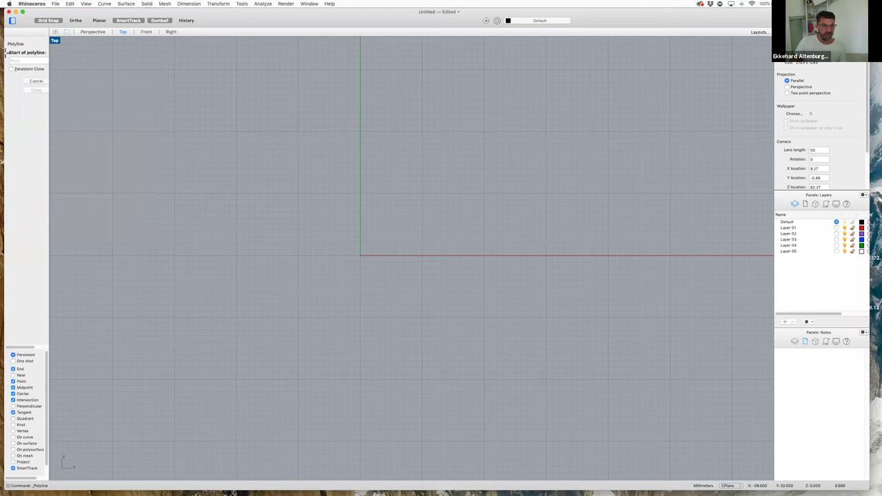
{"action": "left_click", "coordinate": [36, 80]}
Draw two separate lines with the Line tool: a long slanted one crossing the Y axis and a shorter one on its positive-X side
{"action": "left_click", "coordinate": [36, 57]}
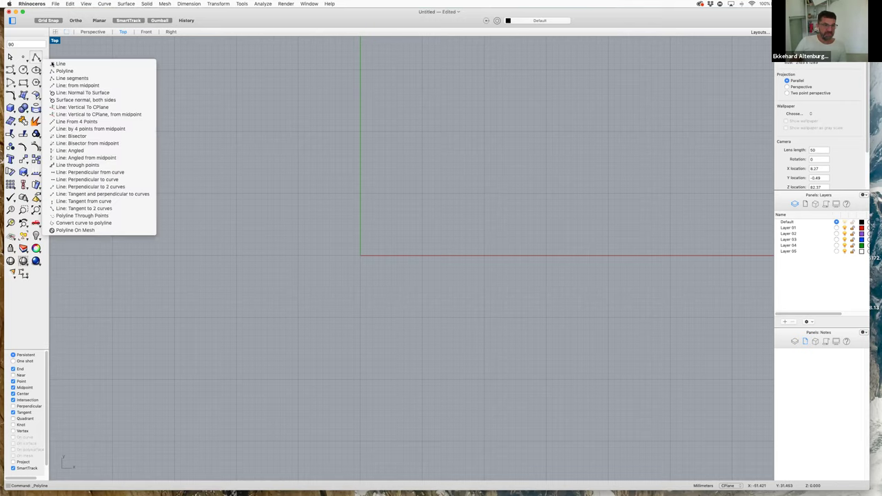
{"action": "key", "text": "Return"}
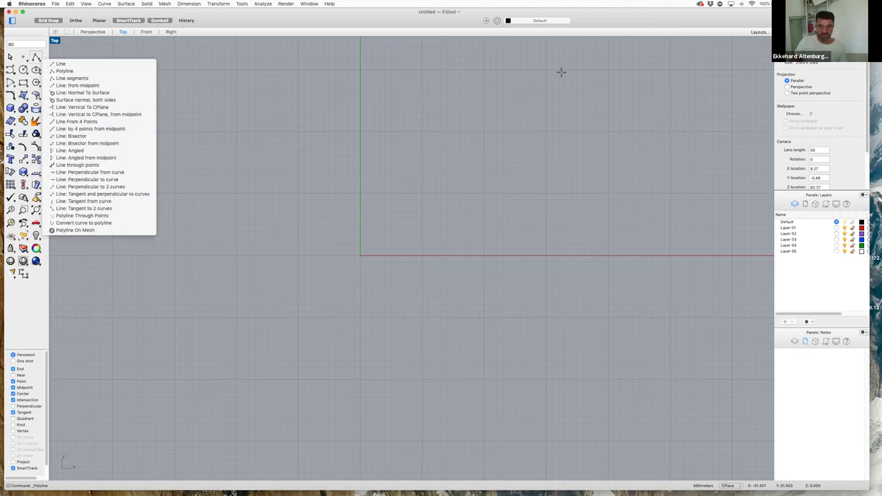
{"action": "left_click", "coordinate": [323, 255]}
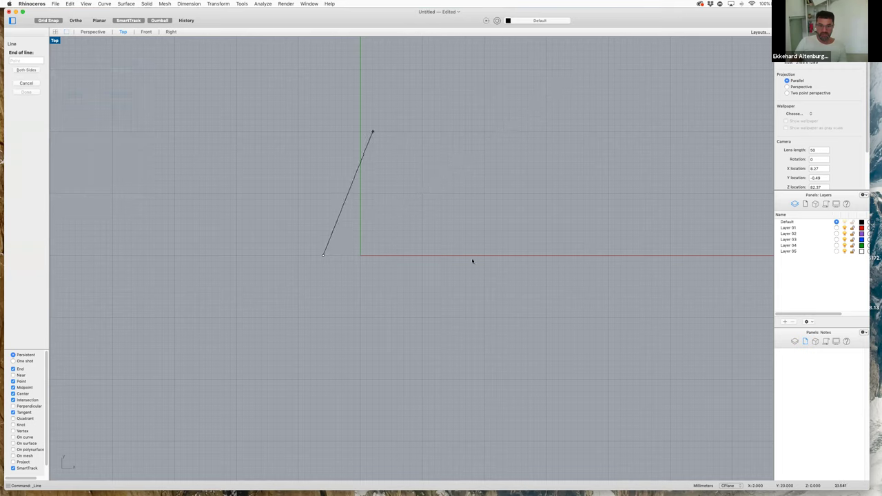
{"action": "left_click", "coordinate": [404, 132]}
{"action": "key", "text": "Return"}
{"action": "key", "text": "Return"}
{"action": "left_click", "coordinate": [466, 175]}
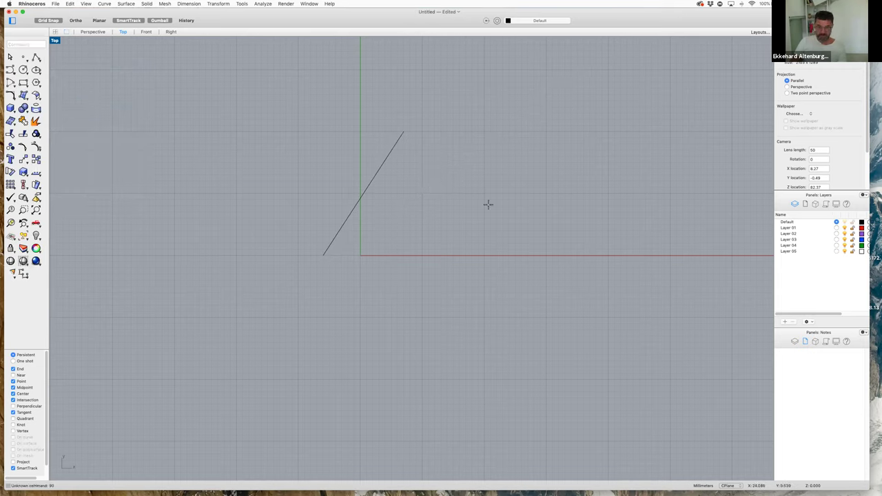
{"action": "left_click", "coordinate": [501, 224]}
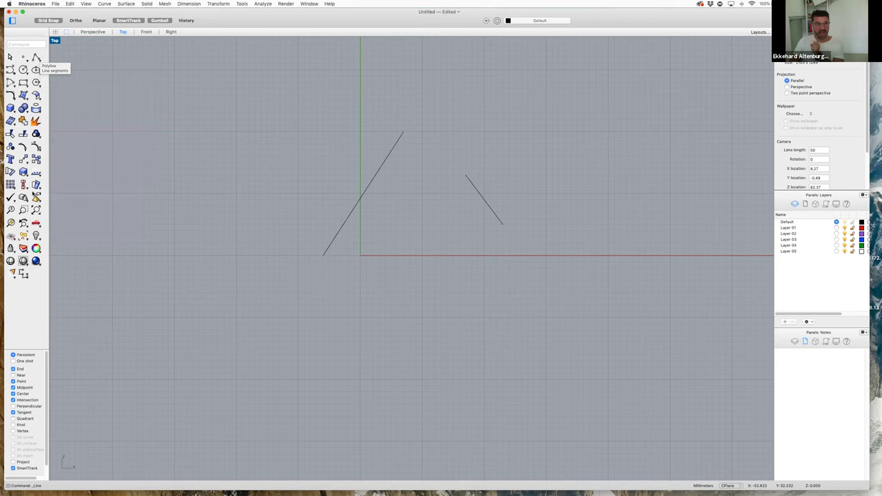
Draw an open two-segment polyline starting at the upper end of the long slanted line
{"action": "left_click", "coordinate": [36, 69]}
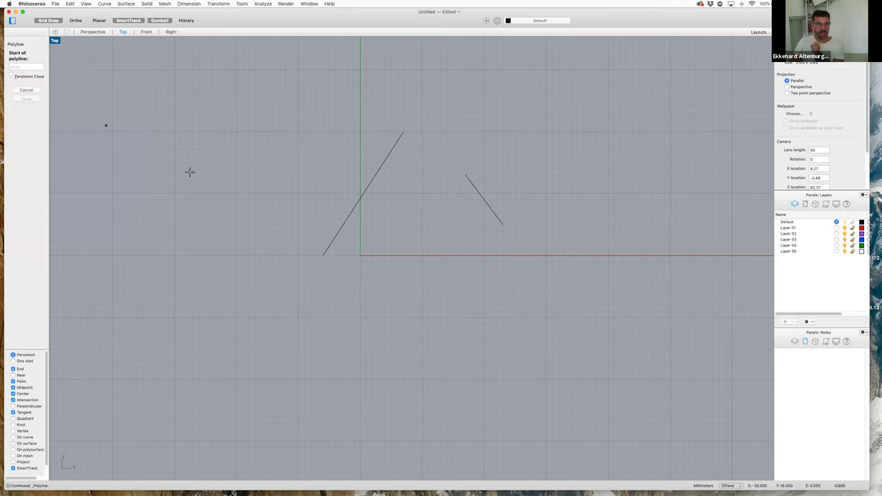
{"action": "left_click", "coordinate": [403, 131]}
{"action": "left_click", "coordinate": [482, 120]}
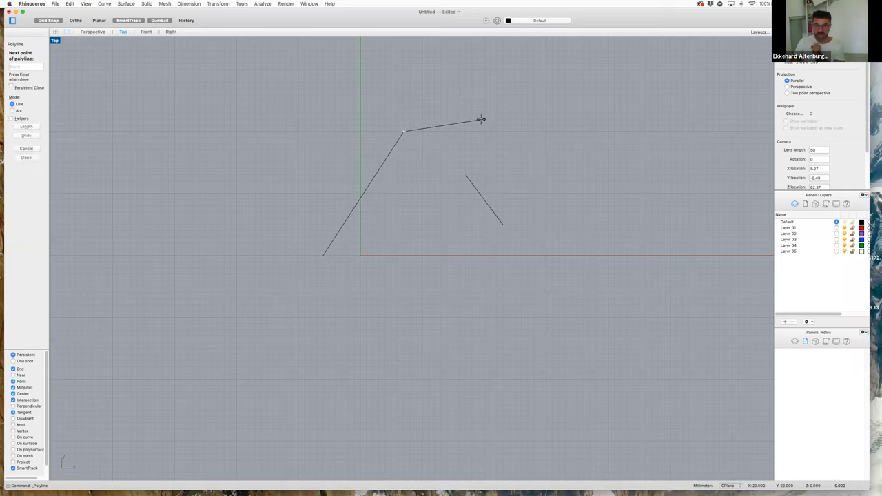
{"action": "left_click", "coordinate": [490, 132]}
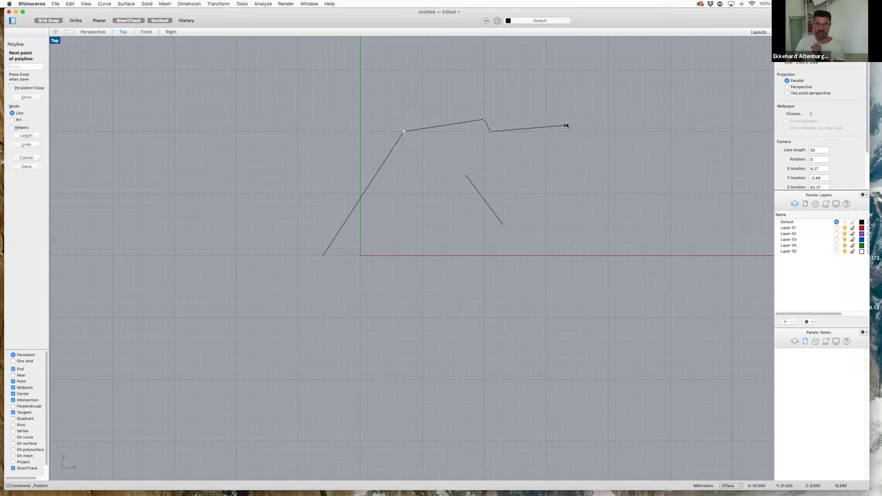
{"action": "key", "text": "Return"}
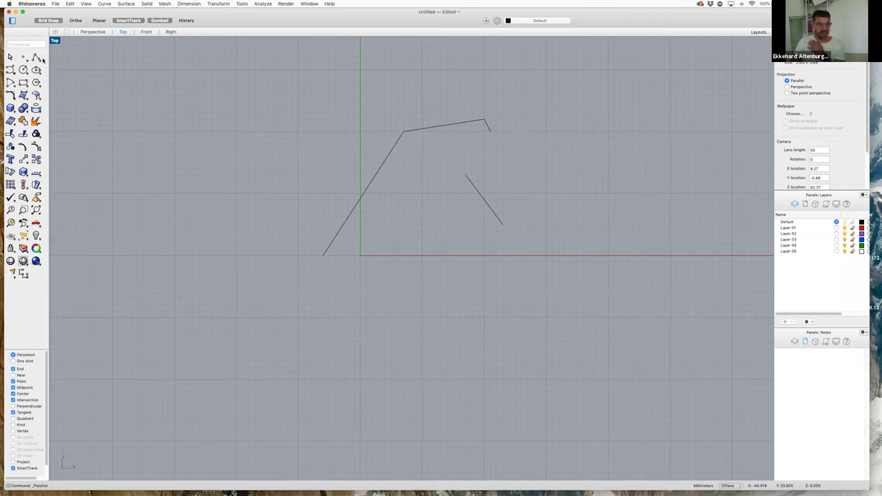
Draw a closed eight-point irregular polyline on the negative-X side of the Y axis, finishing at its start point
{"action": "left_click", "coordinate": [40, 61]}
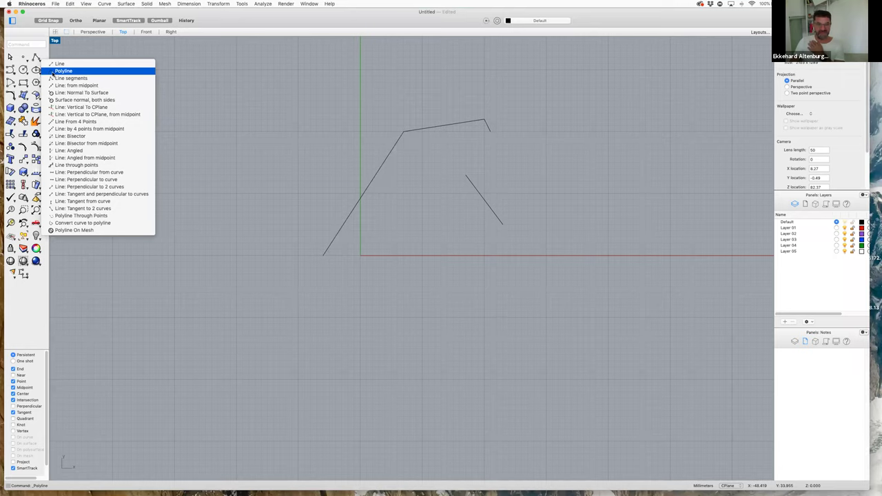
{"action": "left_click", "coordinate": [60, 71]}
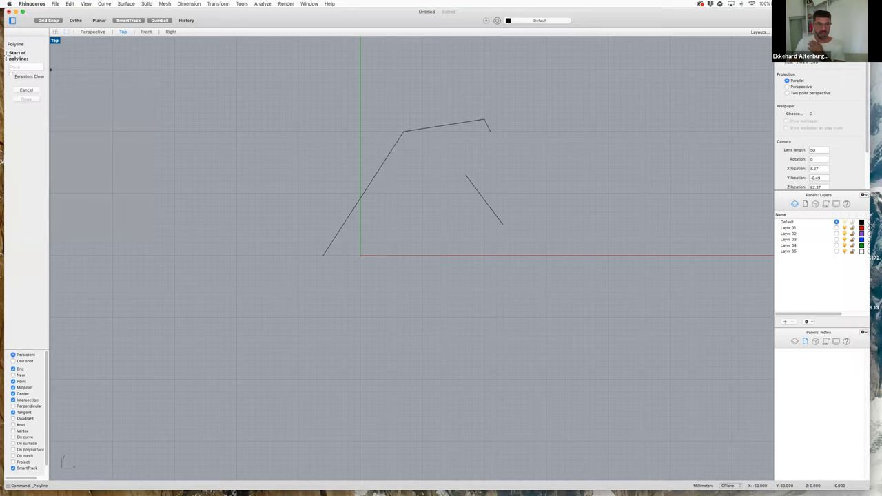
{"action": "left_click", "coordinate": [237, 187]}
{"action": "left_click", "coordinate": [262, 125]}
{"action": "left_click", "coordinate": [330, 119]}
{"action": "left_click", "coordinate": [335, 162]}
{"action": "left_click", "coordinate": [285, 163]}
{"action": "left_click", "coordinate": [279, 231]}
{"action": "left_click", "coordinate": [254, 242]}
{"action": "left_click", "coordinate": [224, 206]}
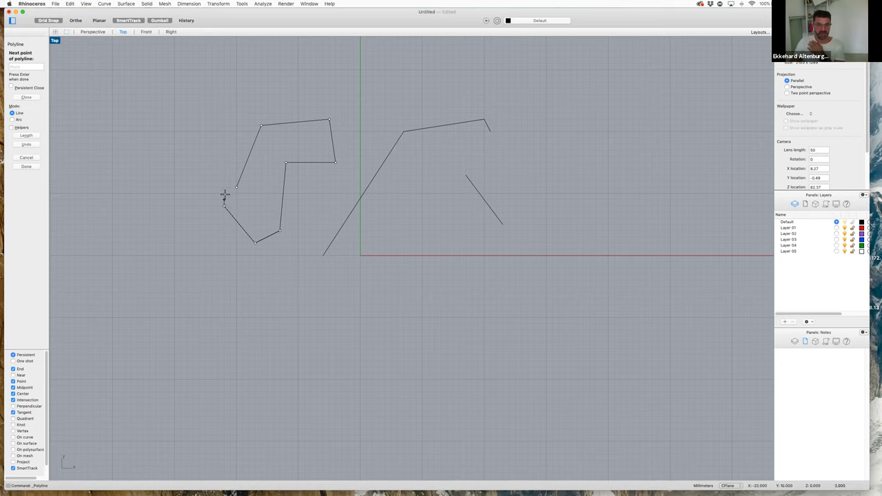
{"action": "left_click", "coordinate": [235, 186]}
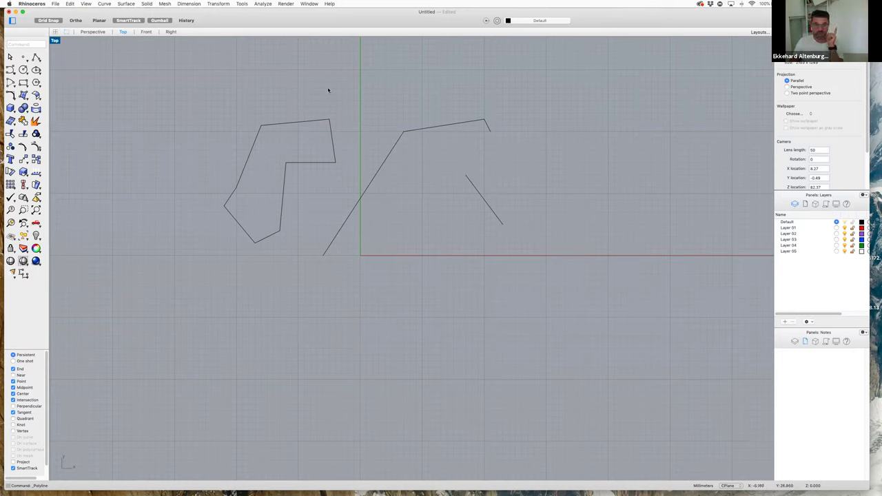
{"action": "right_click", "coordinate": [328, 90]}
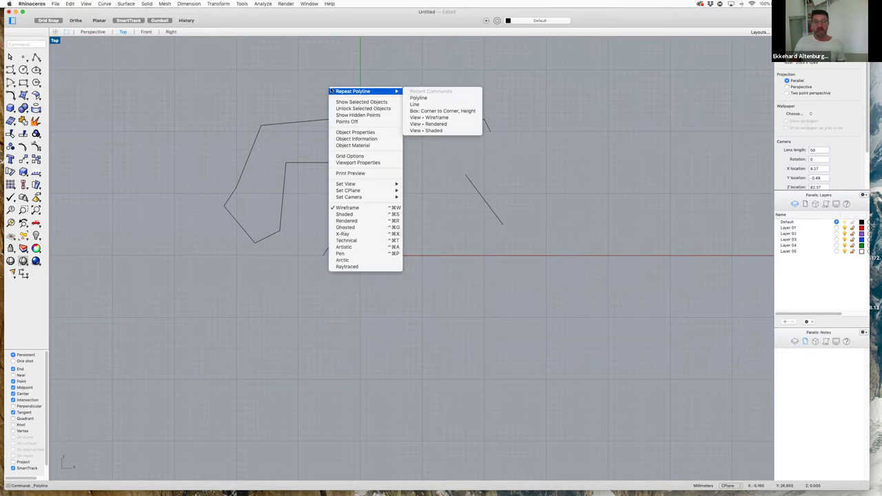
{"action": "left_click", "coordinate": [421, 99]}
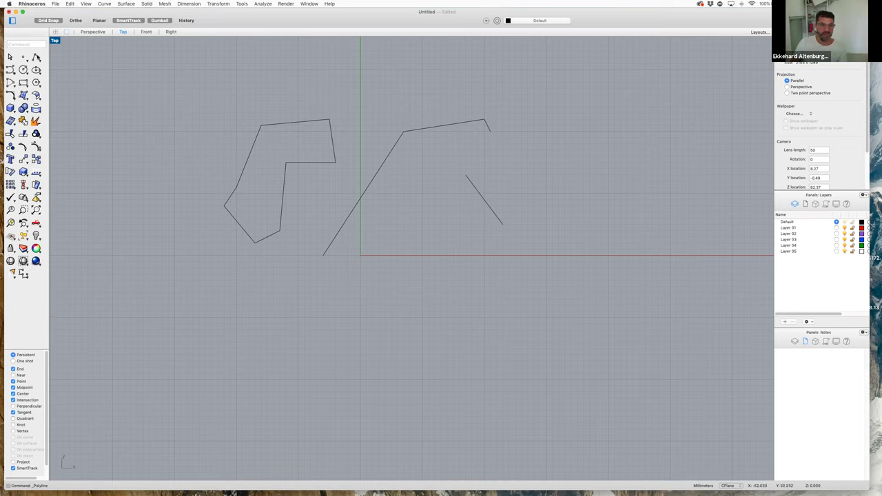
Draw a center-radius circle of about 5 mm radius centered on the closed polyline's upper-right corner
{"action": "left_click", "coordinate": [24, 70]}
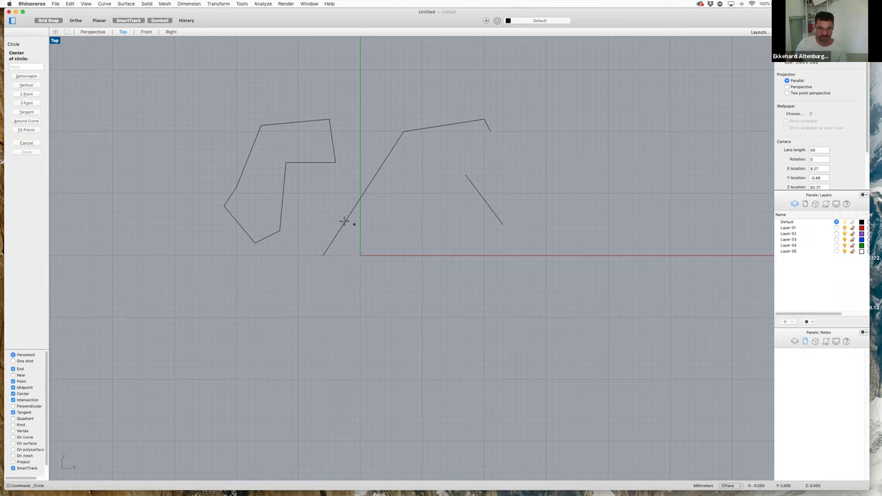
{"action": "left_click", "coordinate": [329, 119]}
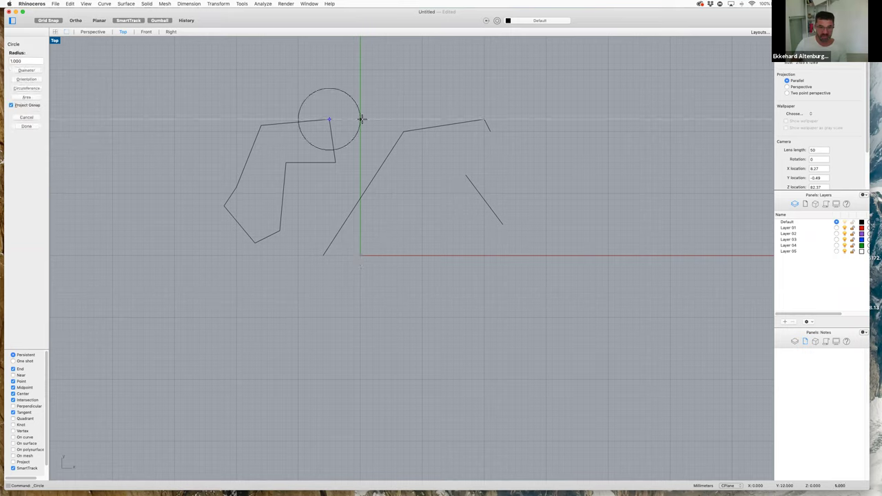
{"action": "left_click", "coordinate": [361, 119]}
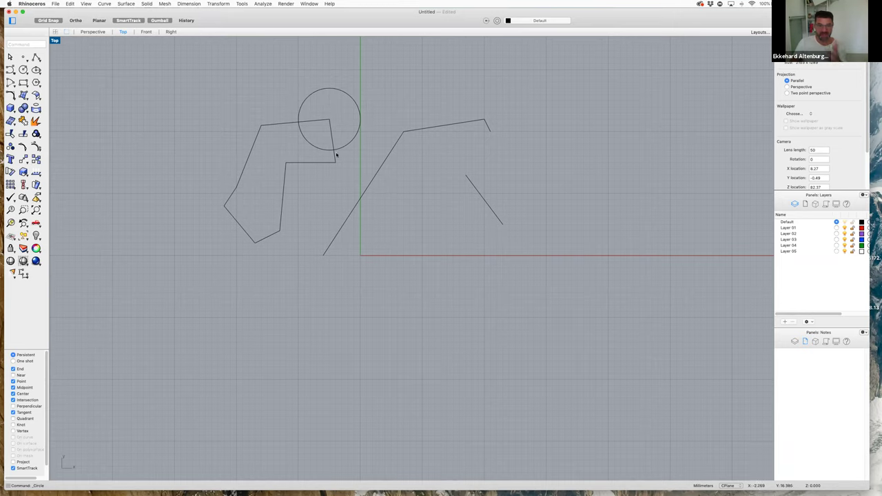
Repeat the center-radius Circle command to draw a smaller circle centered on the closed polyline's leftmost corner
{"action": "right_click", "coordinate": [198, 78]}
{"action": "mouse_move", "coordinate": [241, 80]}
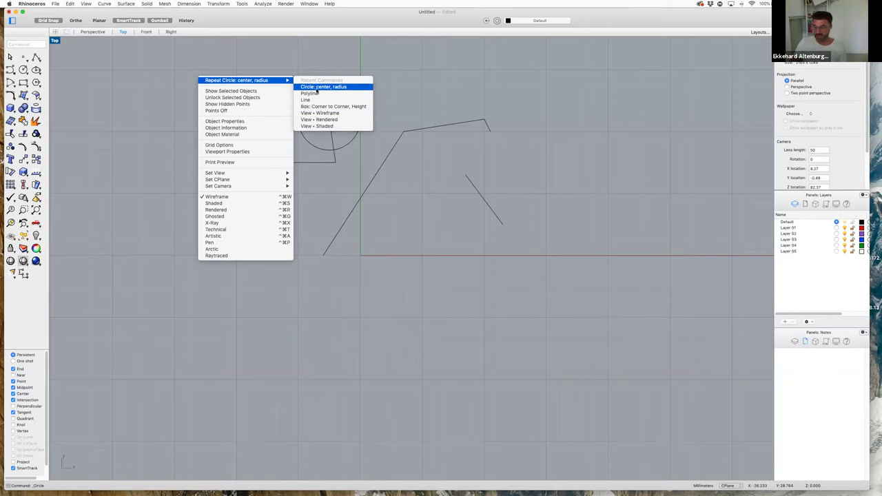
{"action": "left_click", "coordinate": [317, 88]}
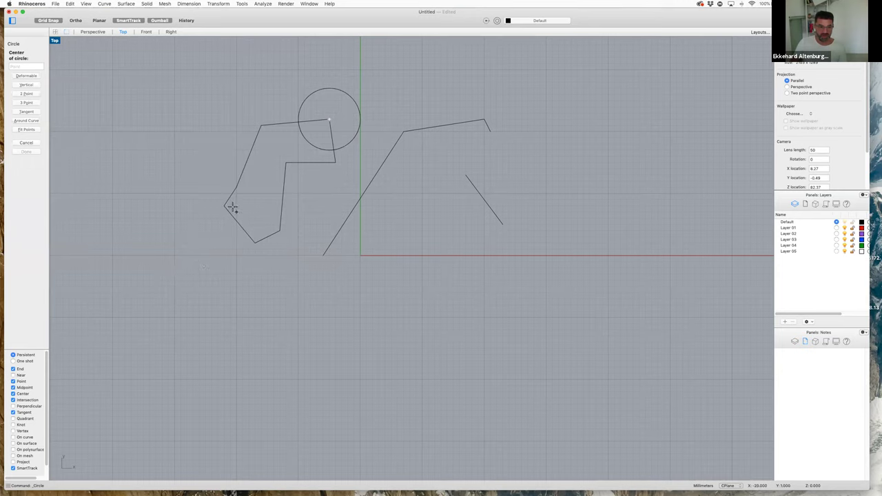
{"action": "left_click", "coordinate": [224, 206]}
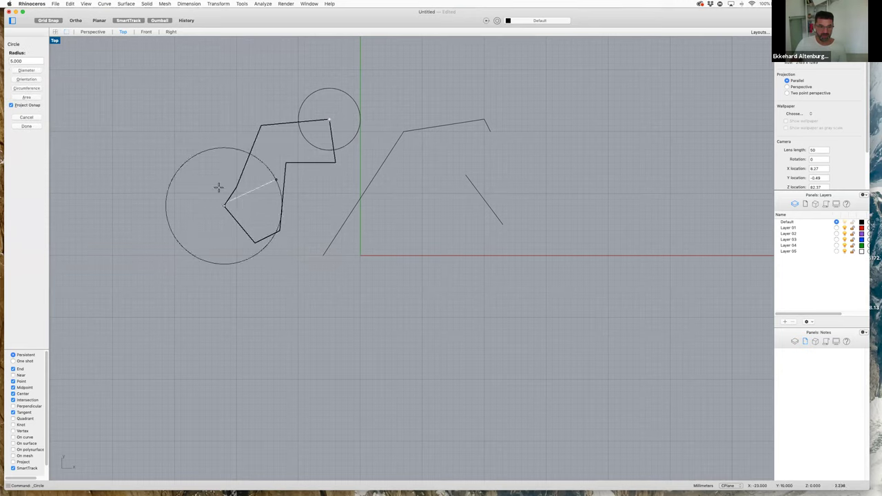
{"action": "left_click", "coordinate": [217, 182]}
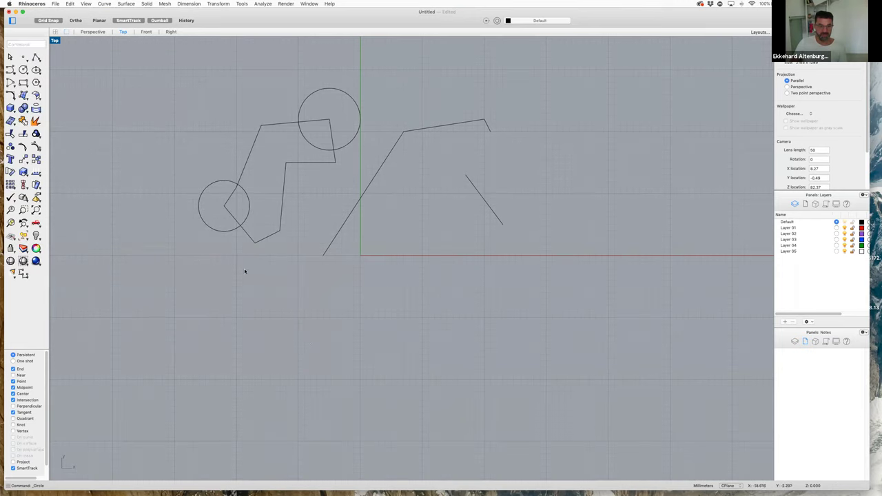
Repeat the Polyline command from the closed polyline's upper-left corner through three outer points to the center of the smaller circle
{"action": "right_click", "coordinate": [260, 277]}
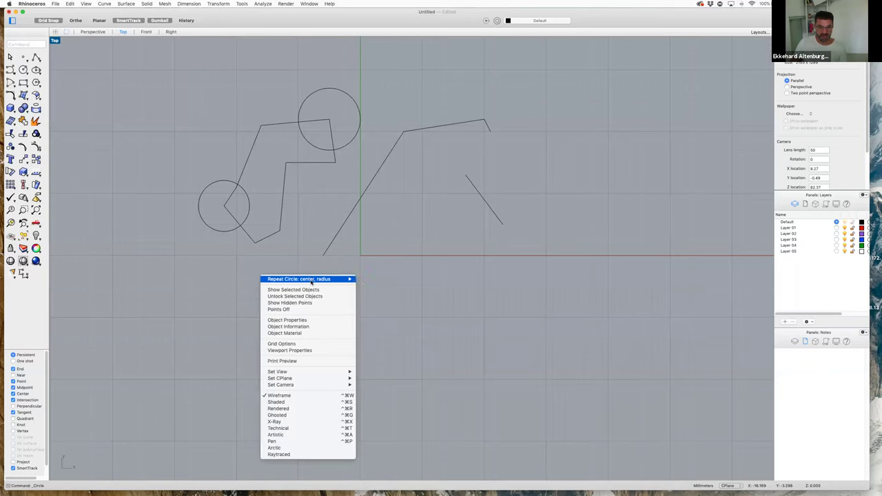
{"action": "mouse_move", "coordinate": [324, 279]}
{"action": "key", "text": "Return"}
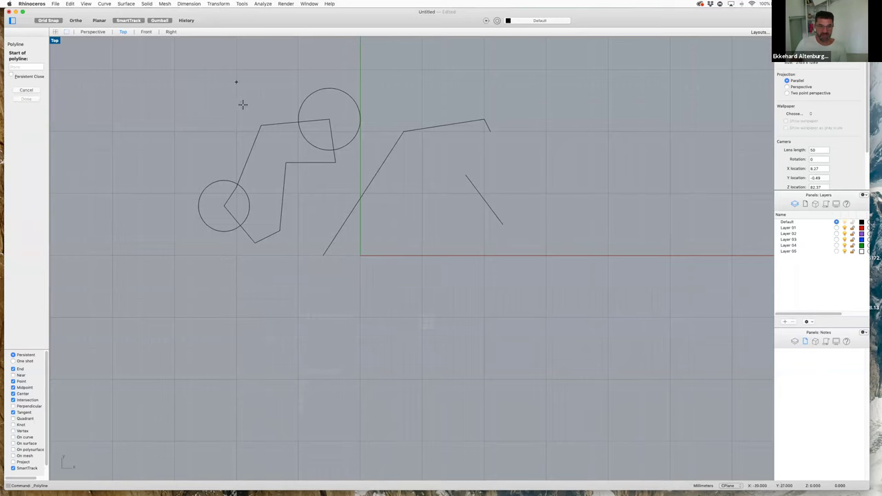
{"action": "left_click", "coordinate": [260, 125]}
{"action": "left_click", "coordinate": [235, 94]}
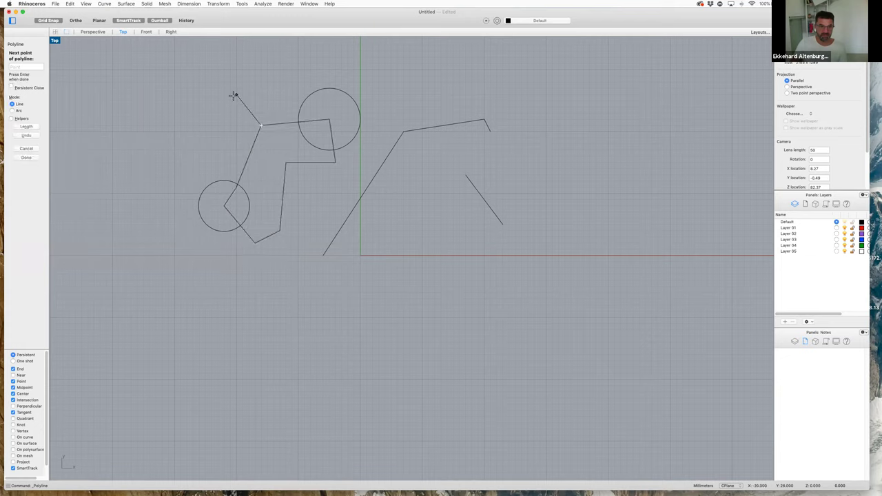
{"action": "left_click", "coordinate": [180, 126]}
{"action": "left_click", "coordinate": [162, 162]}
{"action": "left_click", "coordinate": [224, 206]}
{"action": "key", "text": "Return"}
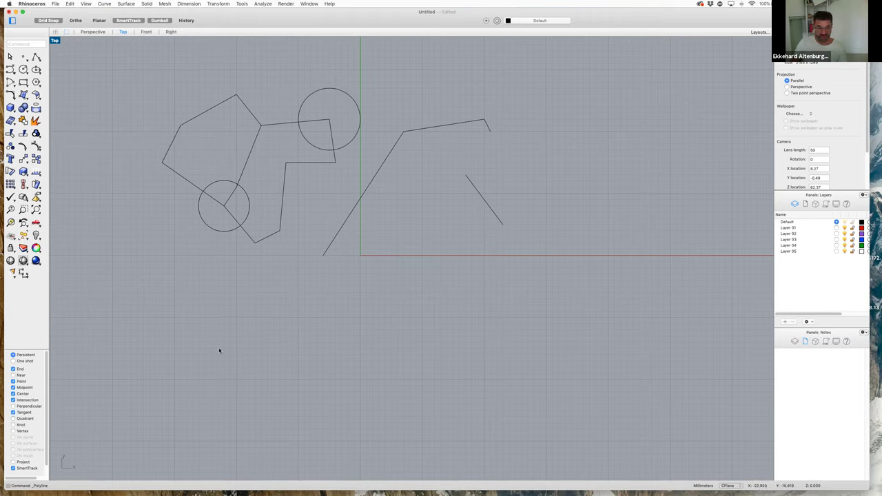
Draw an open five-point polyline below the X axis with a V-shaped dip in its middle and a horizontal last segment
{"action": "right_click", "coordinate": [248, 315]}
{"action": "left_click", "coordinate": [275, 313]}
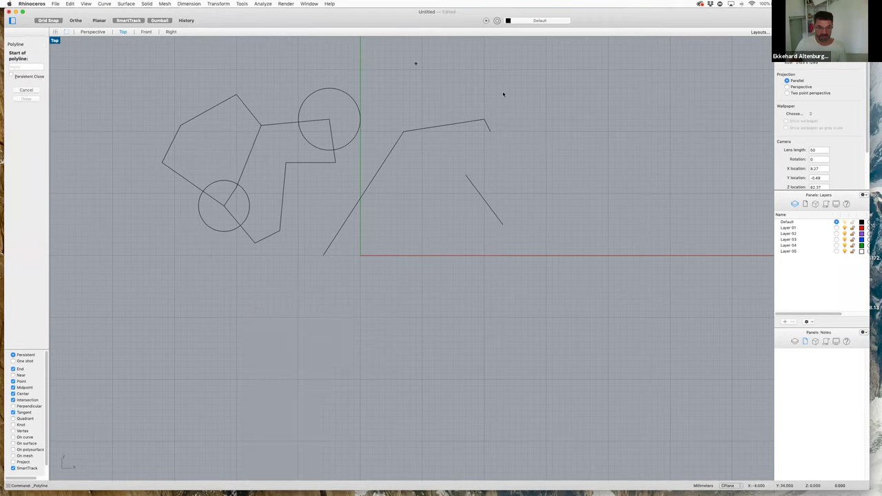
{"action": "left_click", "coordinate": [285, 287]}
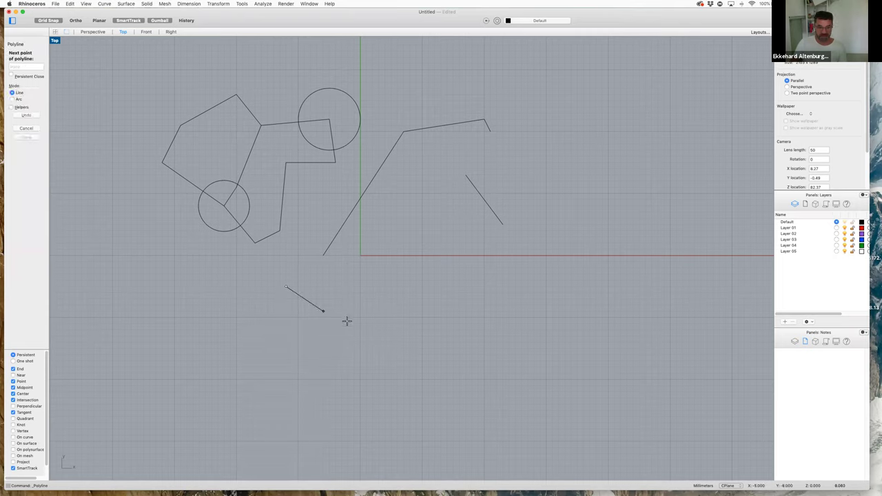
{"action": "left_click", "coordinate": [367, 299]}
{"action": "left_click", "coordinate": [433, 354]}
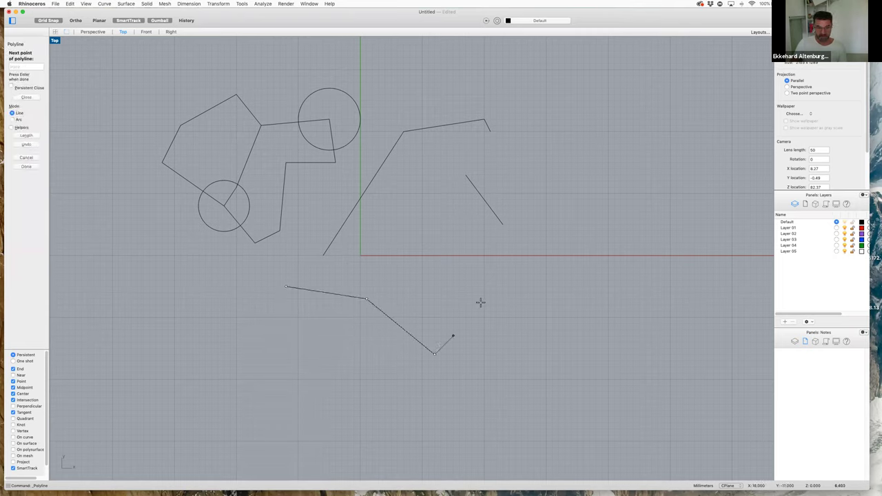
{"action": "left_click", "coordinate": [508, 298]}
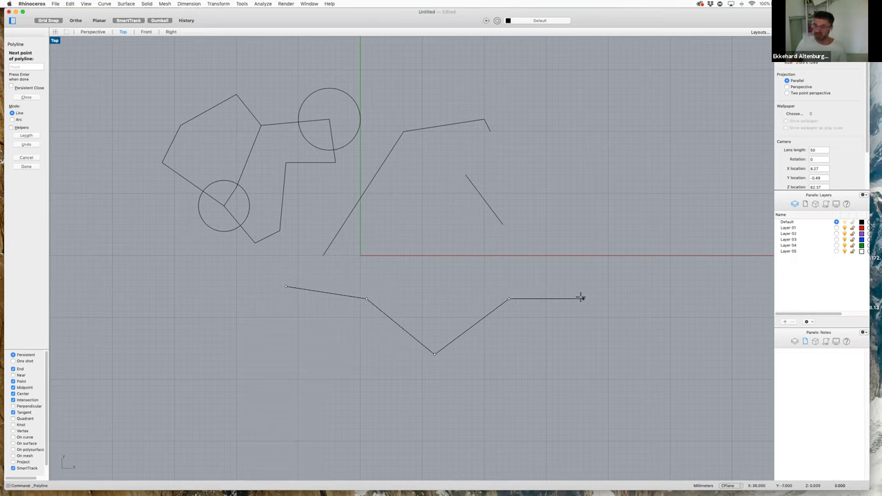
{"action": "left_click", "coordinate": [583, 298]}
{"action": "key", "text": "Return"}
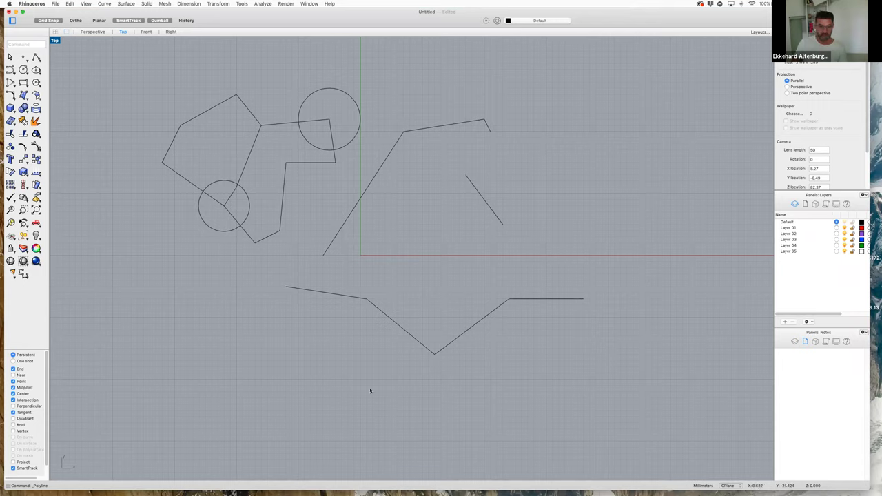
Draw a closed five-sided polyline above the X axis, on the positive-X side of the separate short slanted line
{"action": "right_click", "coordinate": [540, 119]}
{"action": "mouse_move", "coordinate": [557, 121]}
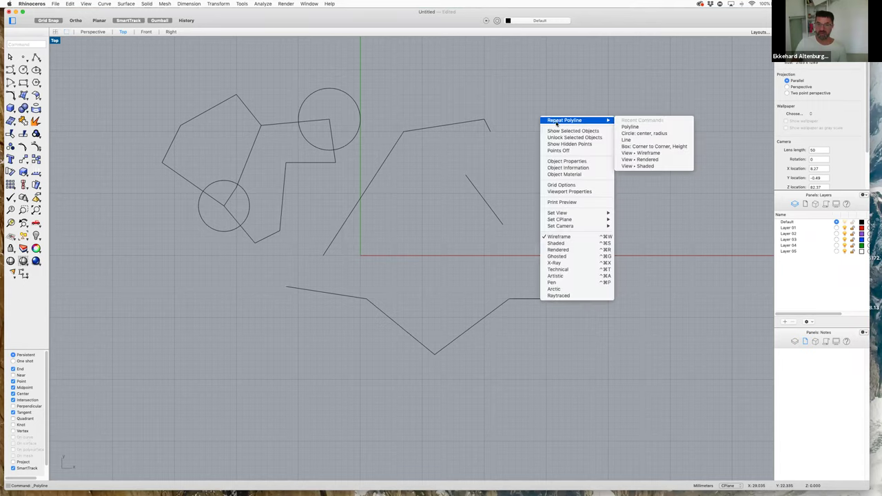
{"action": "left_click", "coordinate": [649, 128]}
{"action": "left_click", "coordinate": [539, 120]}
{"action": "left_click", "coordinate": [522, 162]}
{"action": "left_click", "coordinate": [583, 181]}
{"action": "left_click", "coordinate": [645, 147]}
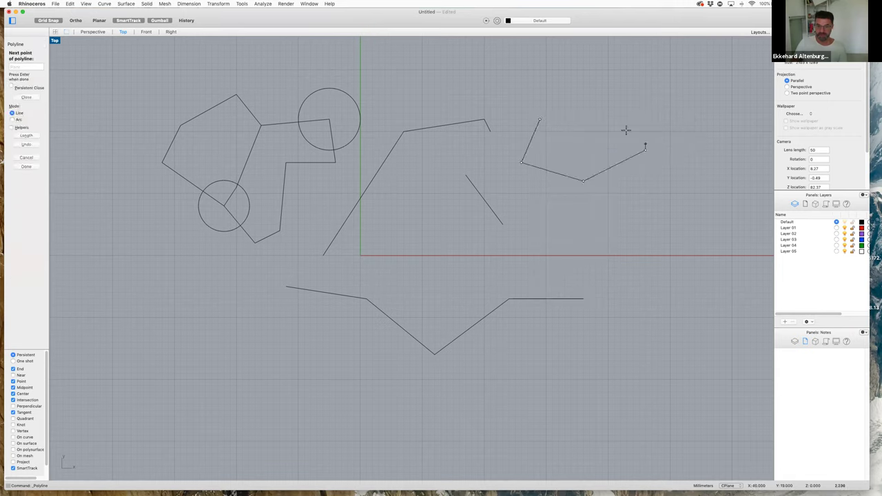
{"action": "left_click", "coordinate": [620, 119]}
{"action": "left_click", "coordinate": [540, 119]}
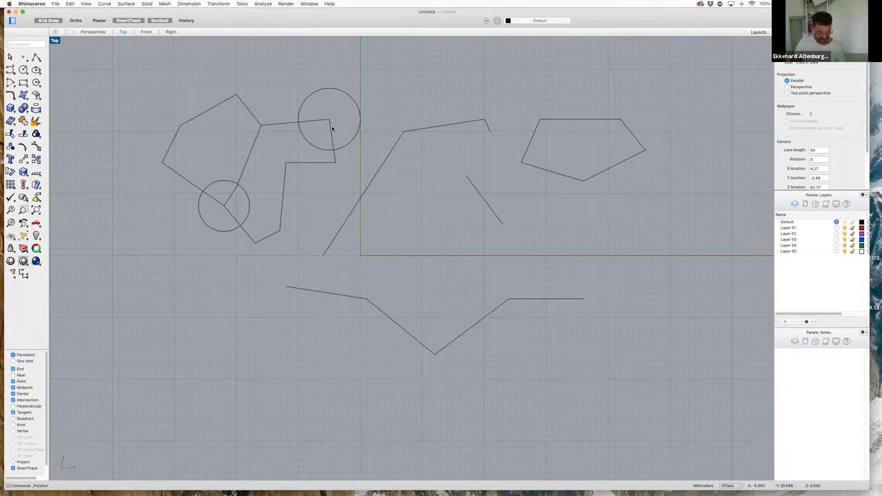
Delete all curves and draw a corner-to-corner rectangle just on the positive-X side of the Y axis, crossing the X axis
{"action": "key", "text": "super+a"}
{"action": "key", "text": "Delete"}
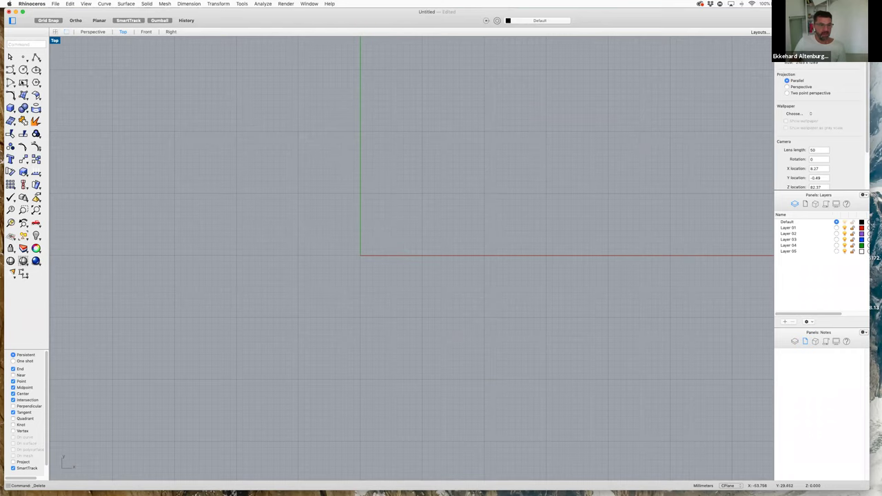
{"action": "left_click", "coordinate": [21, 84]}
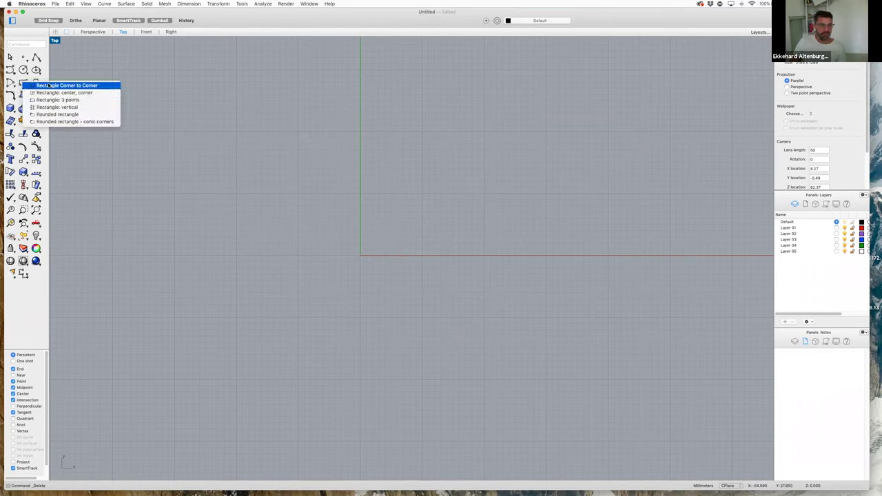
{"action": "left_click", "coordinate": [48, 85]}
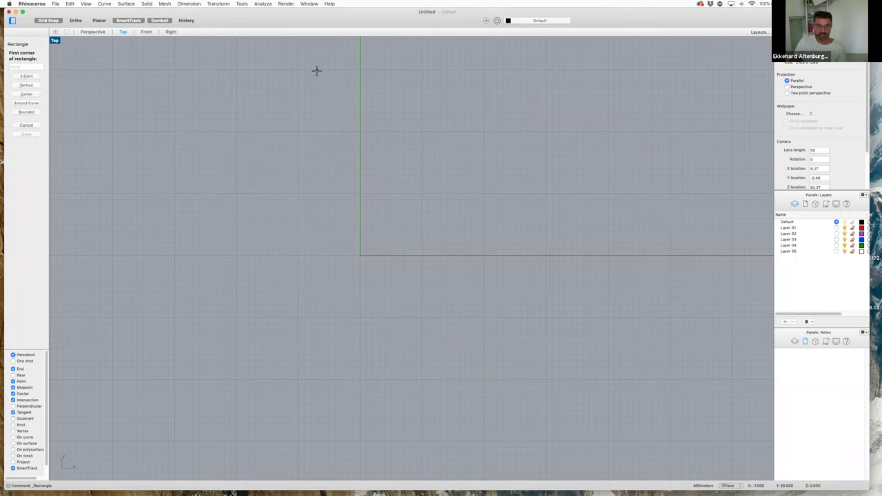
{"action": "left_click", "coordinate": [366, 106]}
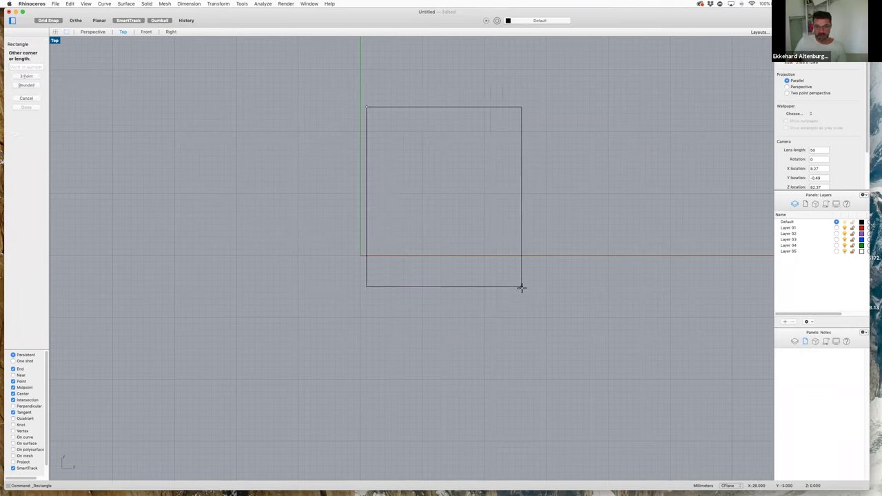
{"action": "left_click", "coordinate": [521, 286]}
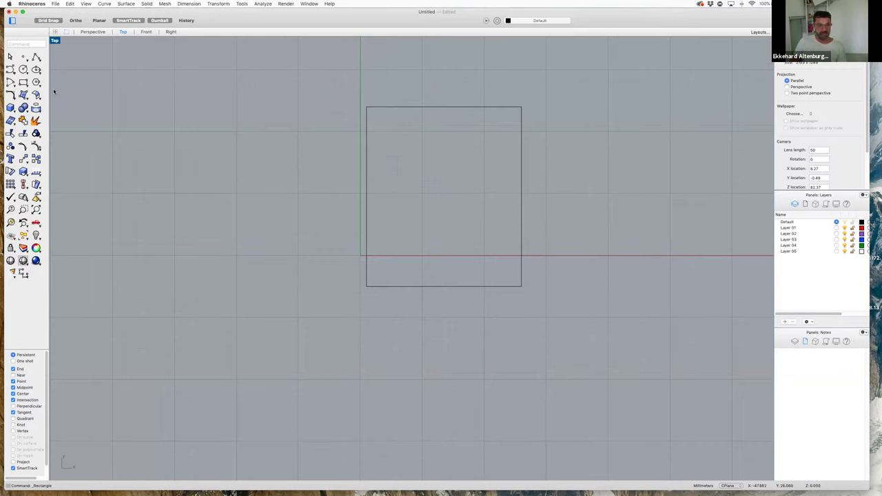
Draw a center-radius circle inside the rectangle, near its upper-left corner
{"action": "left_click", "coordinate": [24, 69]}
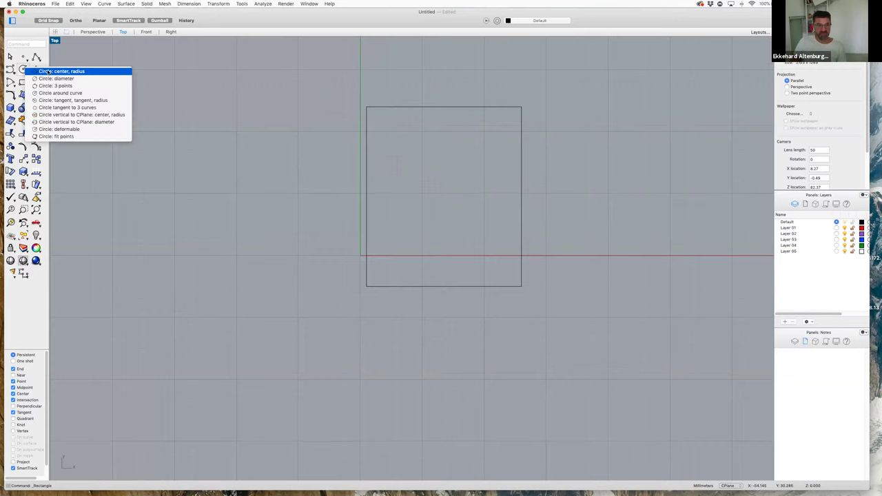
{"action": "key", "text": "Return"}
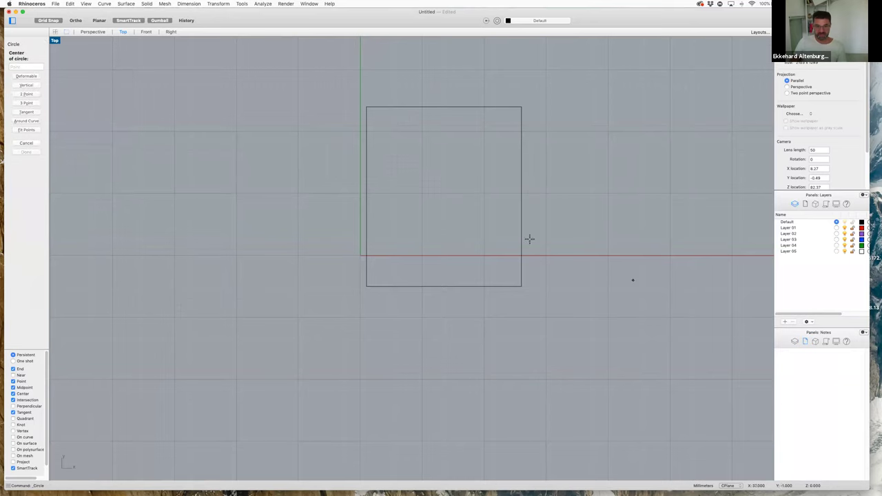
{"action": "left_click", "coordinate": [415, 149]}
{"action": "left_click", "coordinate": [446, 170]}
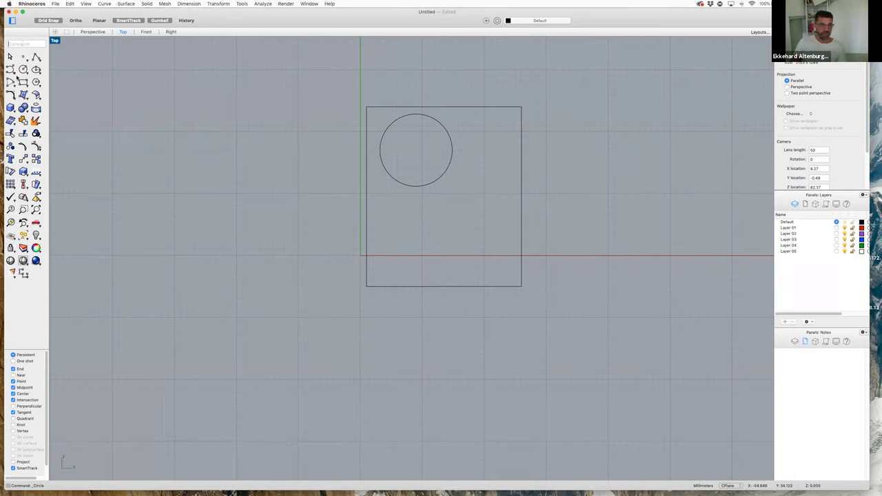
Create an irregular four-sided surface from corner points on the negative-X side of the Y axis and set the display mode to Shaded
{"action": "left_click", "coordinate": [17, 44]}
{"action": "left_click", "coordinate": [24, 95]}
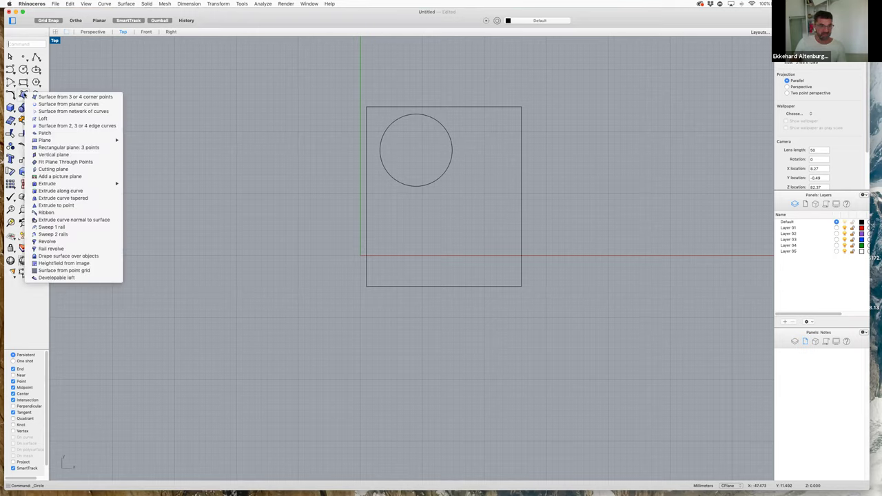
{"action": "left_click", "coordinate": [181, 100]}
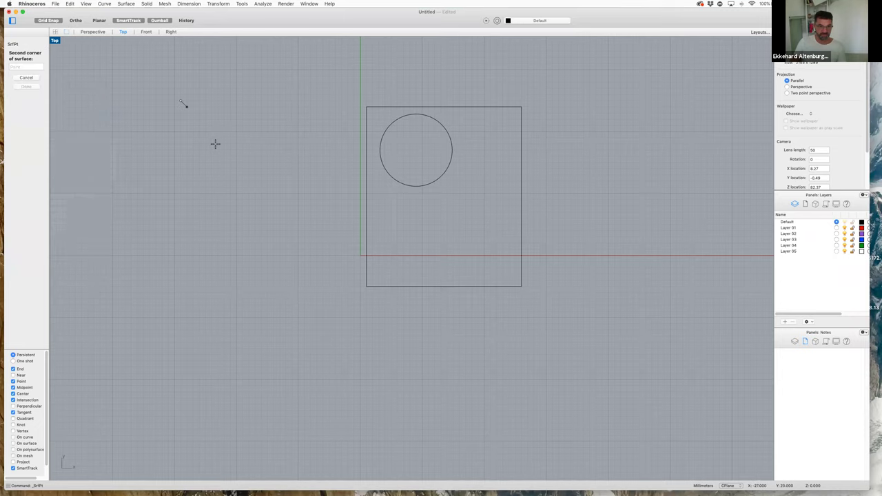
{"action": "left_click", "coordinate": [267, 100]}
{"action": "left_click", "coordinate": [261, 200]}
{"action": "left_click", "coordinate": [149, 212]}
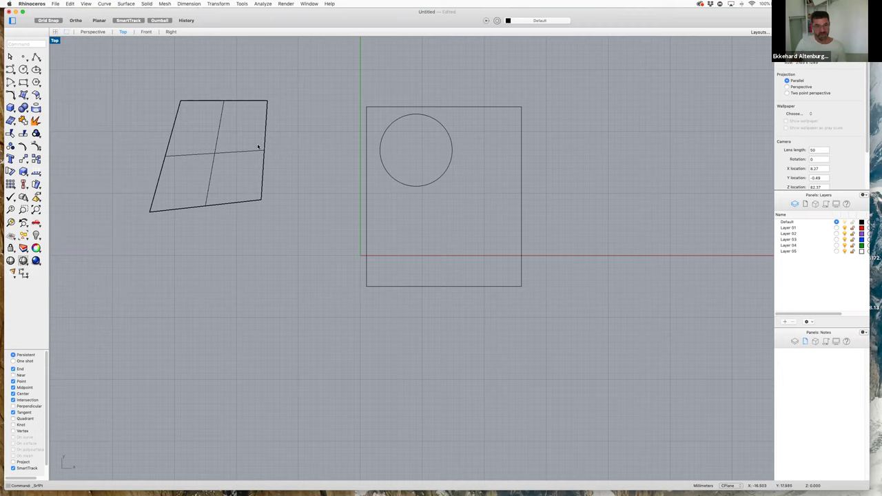
{"action": "left_click", "coordinate": [85, 4]}
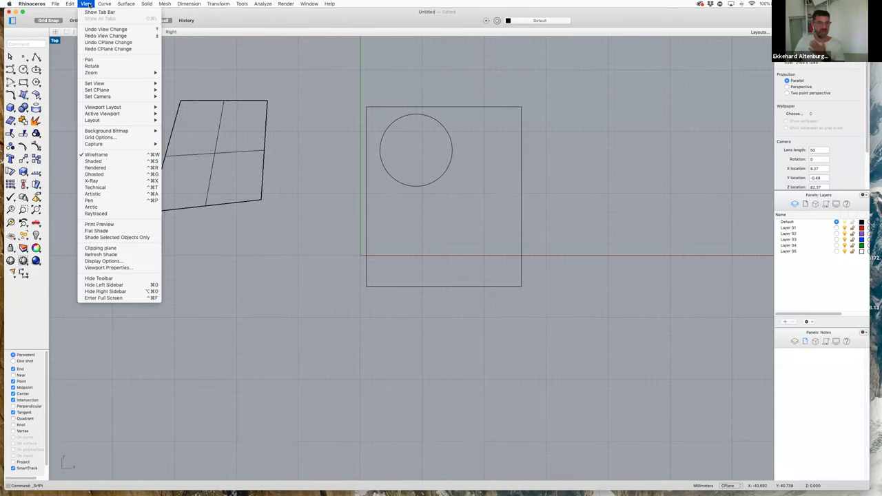
{"action": "left_click", "coordinate": [118, 161]}
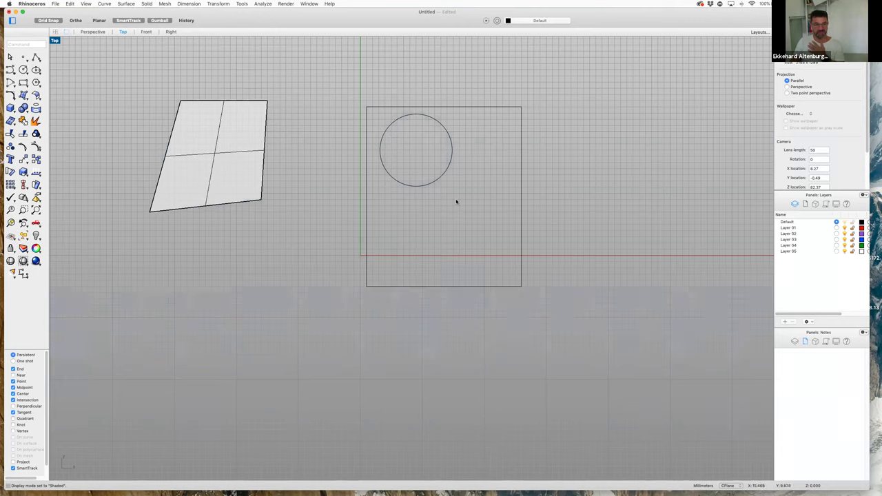
Draw a corner-to-corner box below the four-sided surface and the X axis, with a height of 200 mm
{"action": "left_click", "coordinate": [12, 110]}
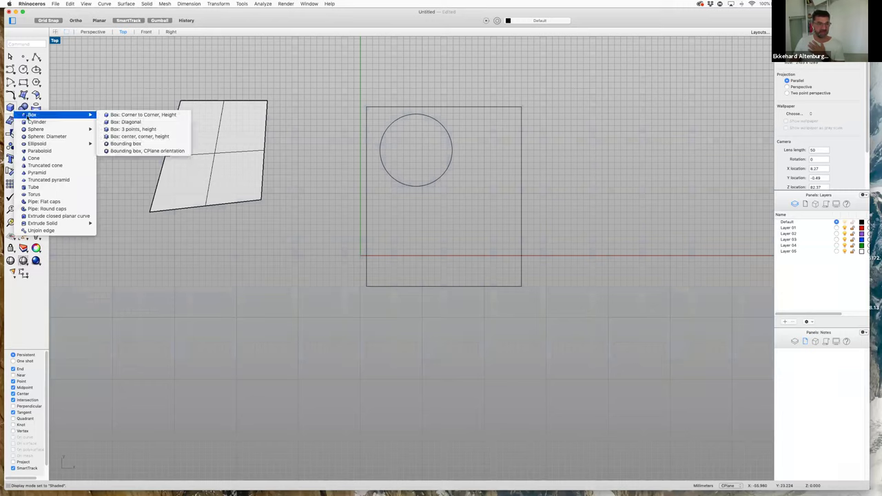
{"action": "mouse_move", "coordinate": [33, 117]}
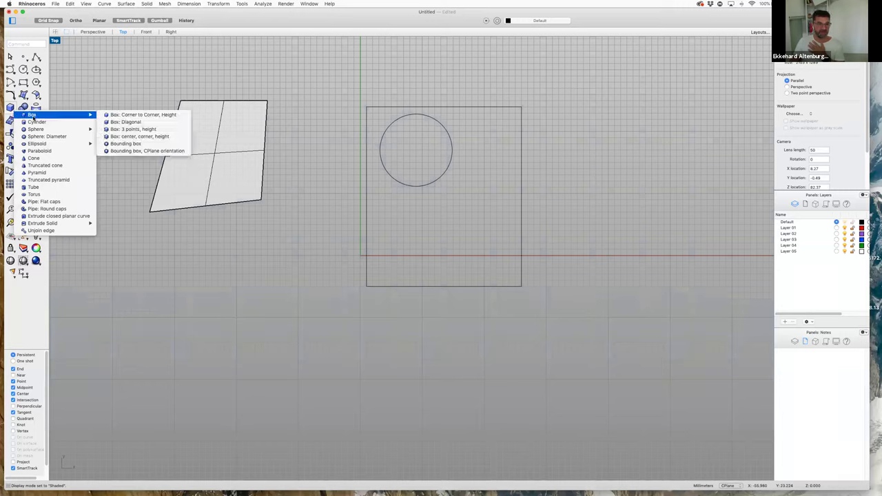
{"action": "left_click", "coordinate": [112, 116]}
{"action": "left_click", "coordinate": [217, 267]}
{"action": "left_click", "coordinate": [280, 268]}
{"action": "left_click", "coordinate": [274, 323]}
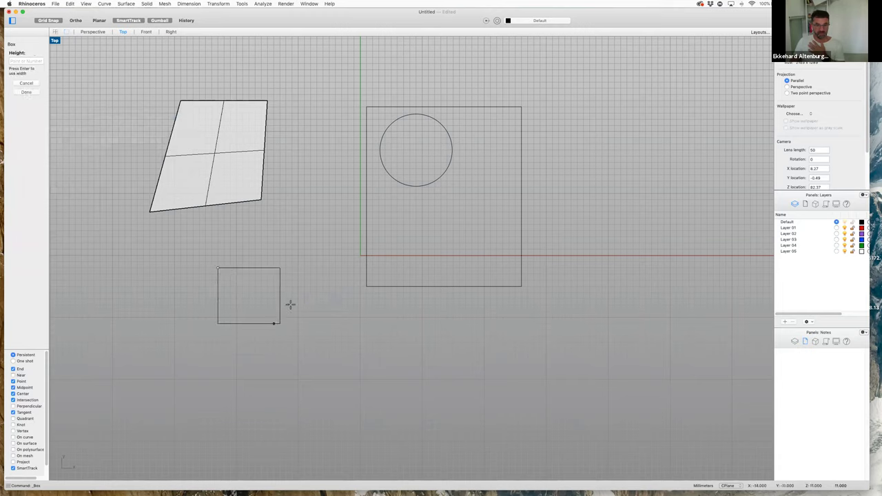
{"action": "left_click", "coordinate": [24, 62]}
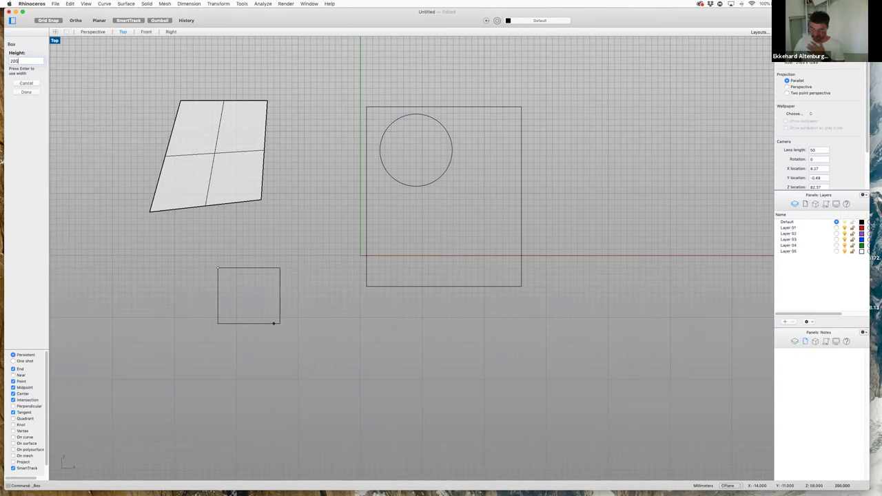
{"action": "key", "text": "Return"}
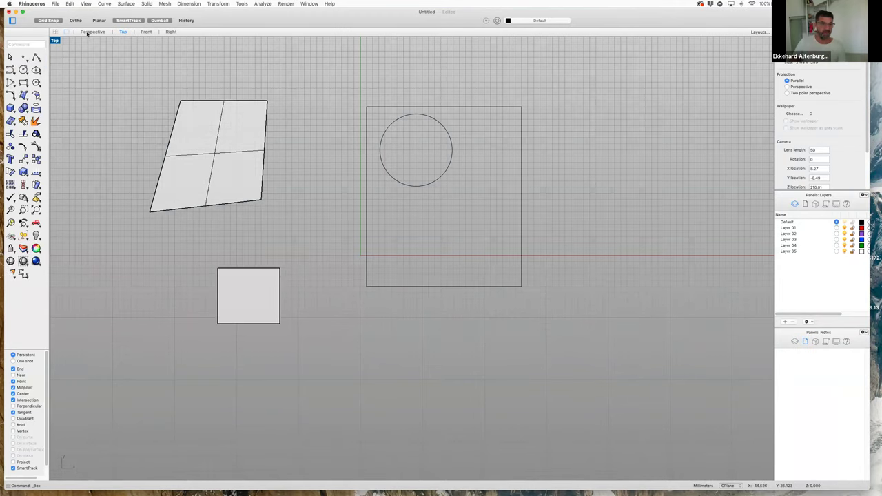
Switch to the four-viewport layout and bring the whole tall box into the Perspective view
{"action": "left_click", "coordinate": [54, 32]}
{"action": "scroll", "coordinate": [561, 168], "scroll_direction": "left", "scroll_amount": 5}
{"action": "scroll", "coordinate": [562, 167], "scroll_direction": "down", "scroll_amount": 10}
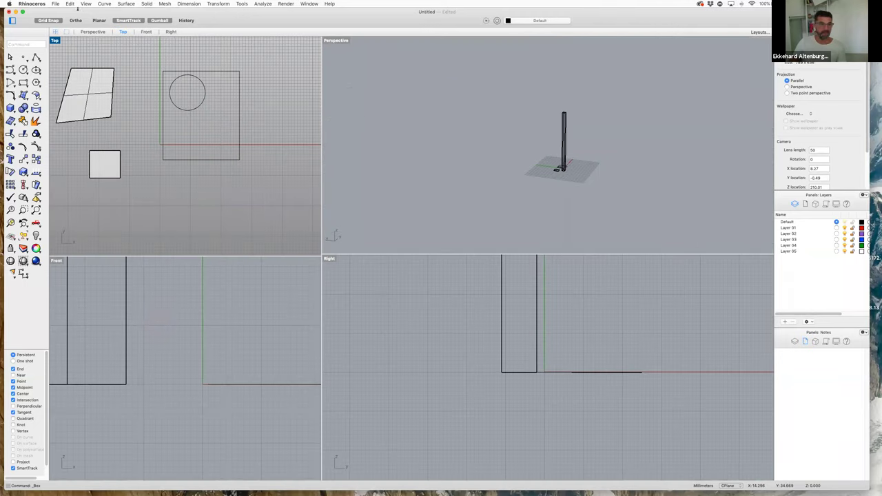
Set the display mode of the Perspective viewport to Shaded
{"action": "left_click", "coordinate": [70, 4]}
{"action": "mouse_move", "coordinate": [85, 3]}
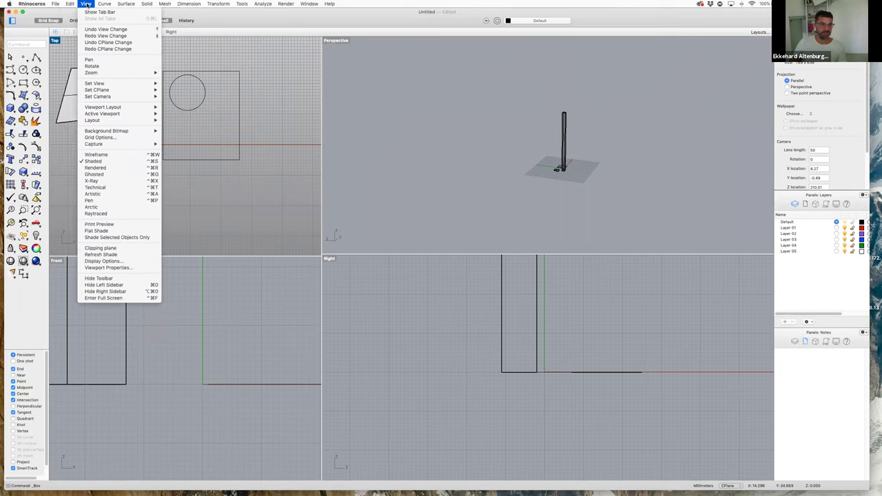
{"action": "left_click", "coordinate": [96, 160]}
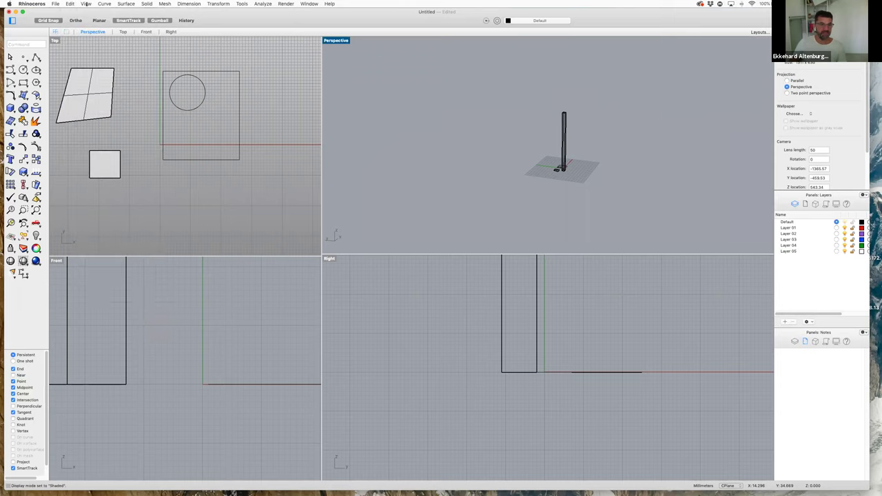
{"action": "left_click", "coordinate": [85, 3]}
{"action": "left_click", "coordinate": [477, 148]}
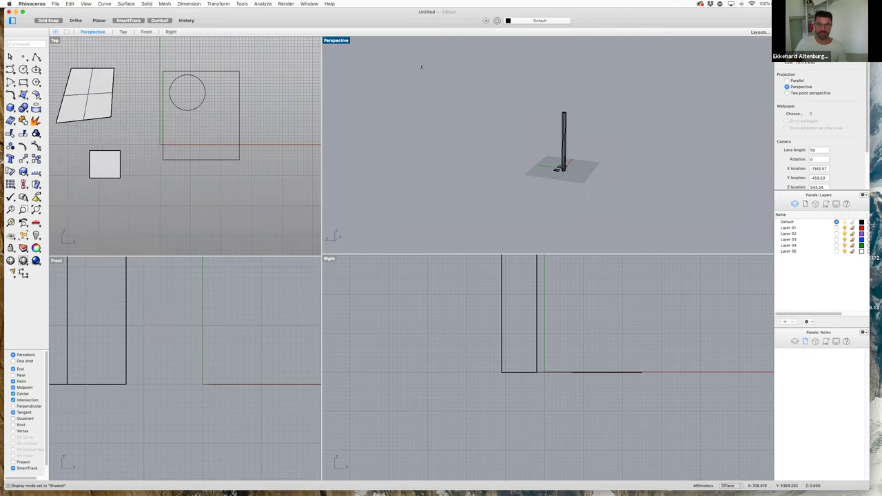
{"action": "left_click", "coordinate": [86, 3]}
{"action": "left_click", "coordinate": [103, 157]}
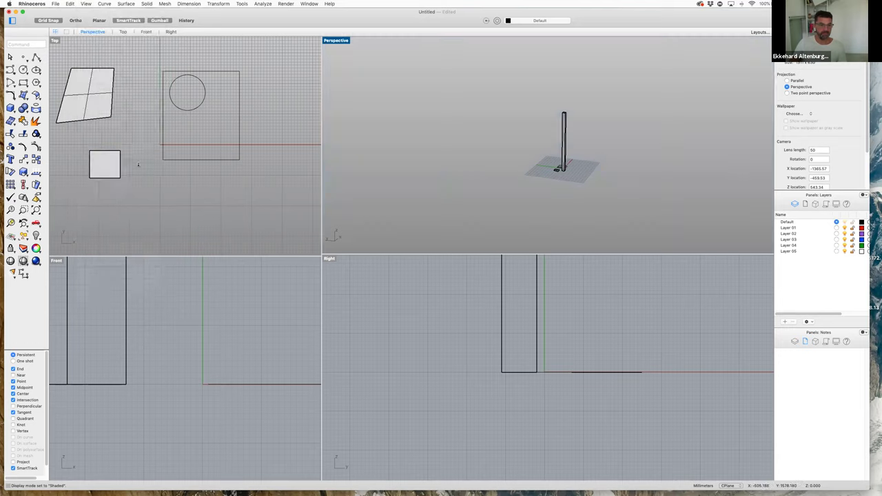
Examine the tall box, four-sided surface, rectangle and circle in the Perspective view from different angles and distances
{"action": "right_click_drag", "start_coordinate": [712, 117], "coordinate": [475, 230]}
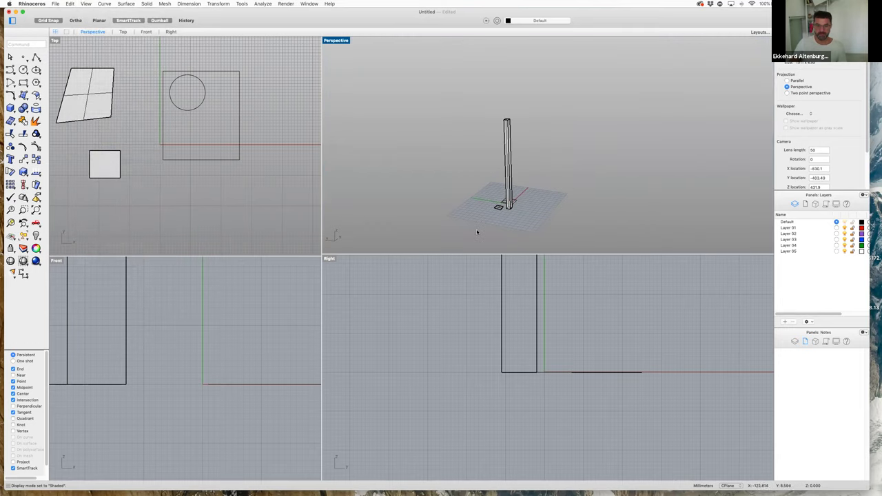
{"action": "scroll", "coordinate": [476, 233], "scroll_direction": "up", "scroll_amount": 3}
{"action": "scroll", "coordinate": [476, 233], "scroll_direction": "up", "scroll_amount": 2}
{"action": "right_click_drag", "start_coordinate": [569, 207], "coordinate": [758, 245]}
{"action": "scroll", "coordinate": [565, 181], "scroll_direction": "up", "scroll_amount": 3}
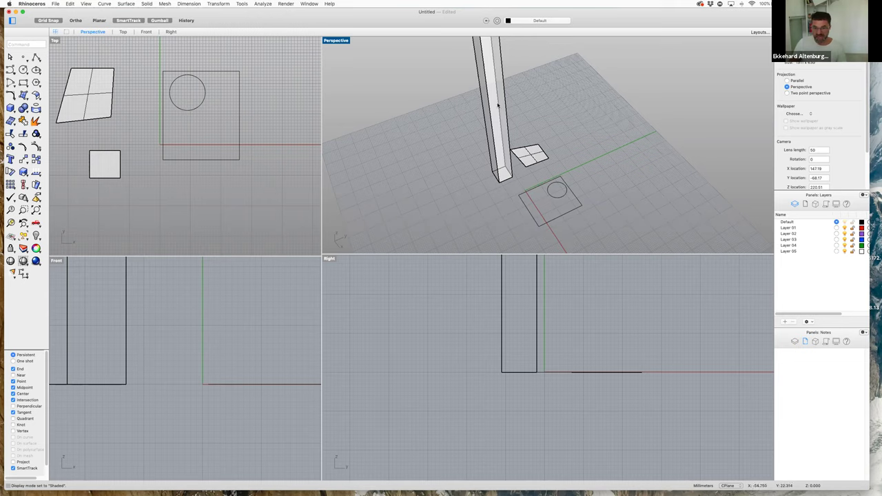
{"action": "scroll", "coordinate": [521, 141], "scroll_direction": "up", "scroll_amount": 5}
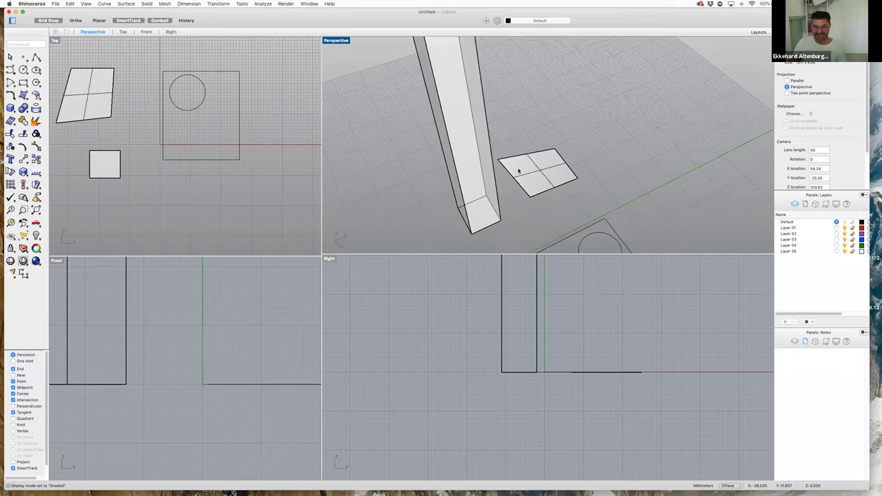
{"action": "scroll", "coordinate": [601, 192], "scroll_direction": "down", "scroll_amount": 3}
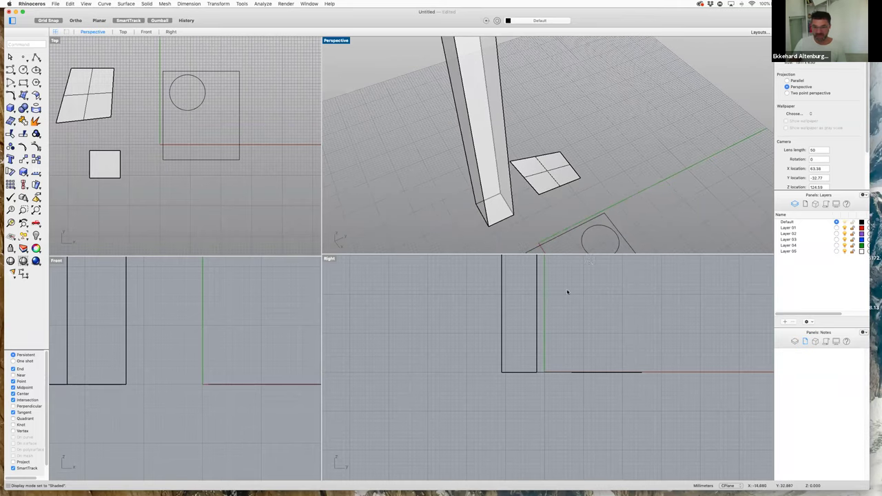
{"action": "scroll", "coordinate": [575, 235], "scroll_direction": "down", "scroll_amount": 3}
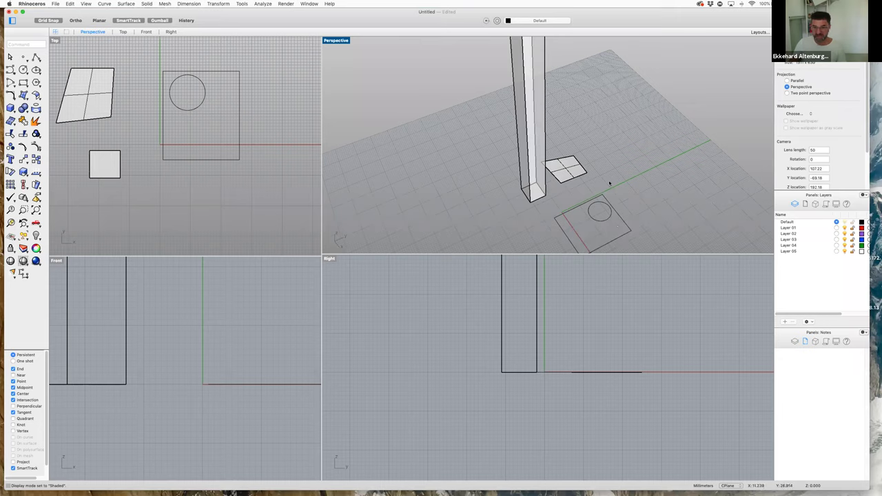
{"action": "scroll", "coordinate": [577, 161], "scroll_direction": "up", "scroll_amount": 8}
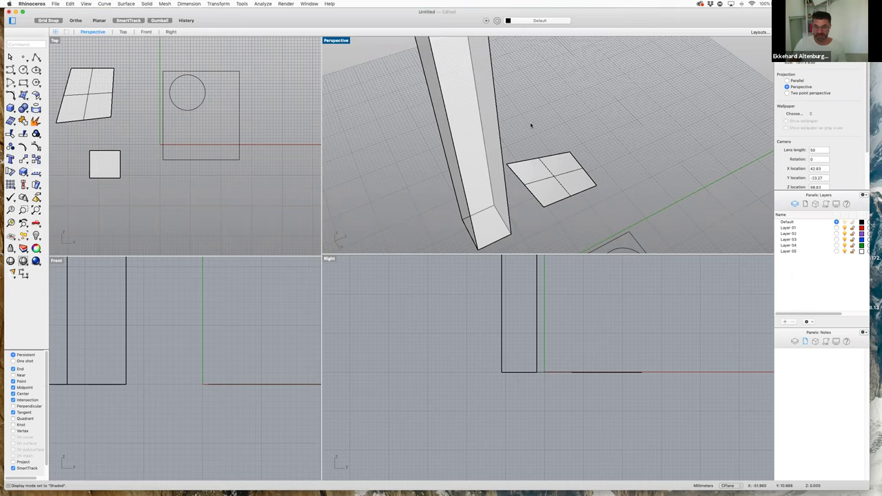
{"action": "scroll", "coordinate": [629, 244], "scroll_direction": "down", "scroll_amount": 5}
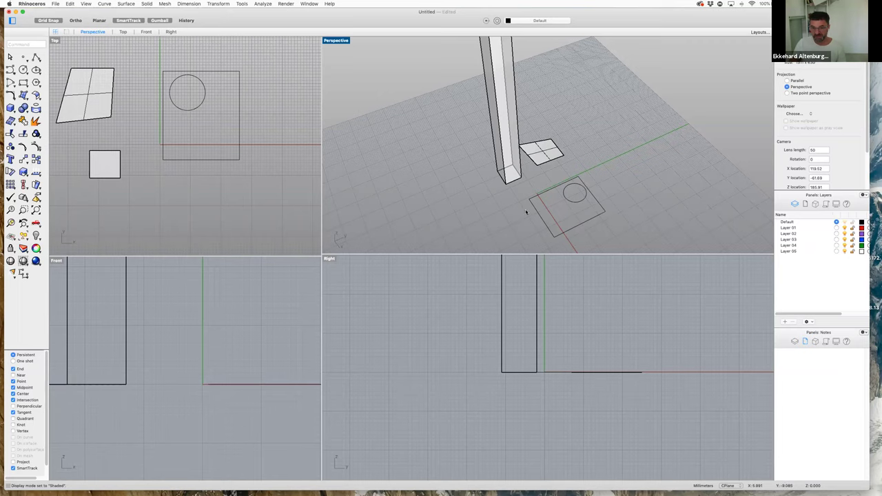
{"action": "scroll", "coordinate": [568, 189], "scroll_direction": "up", "scroll_amount": 2}
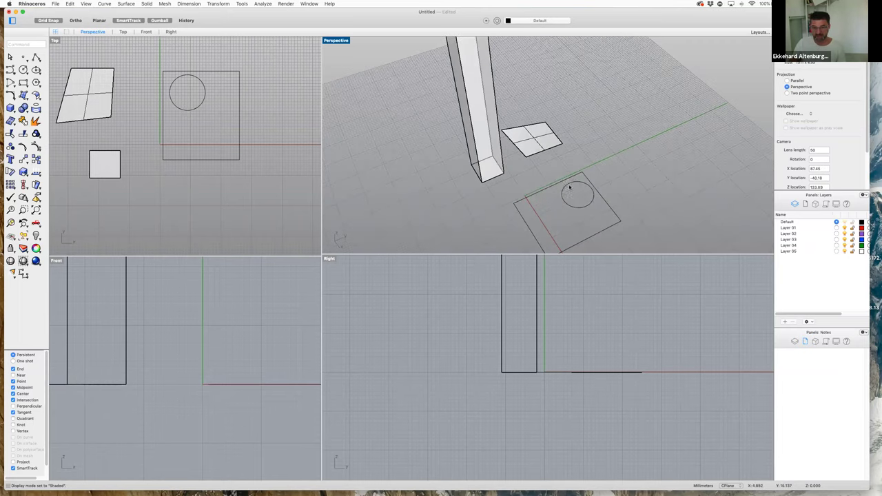
{"action": "scroll", "coordinate": [601, 186], "scroll_direction": "up", "scroll_amount": 2}
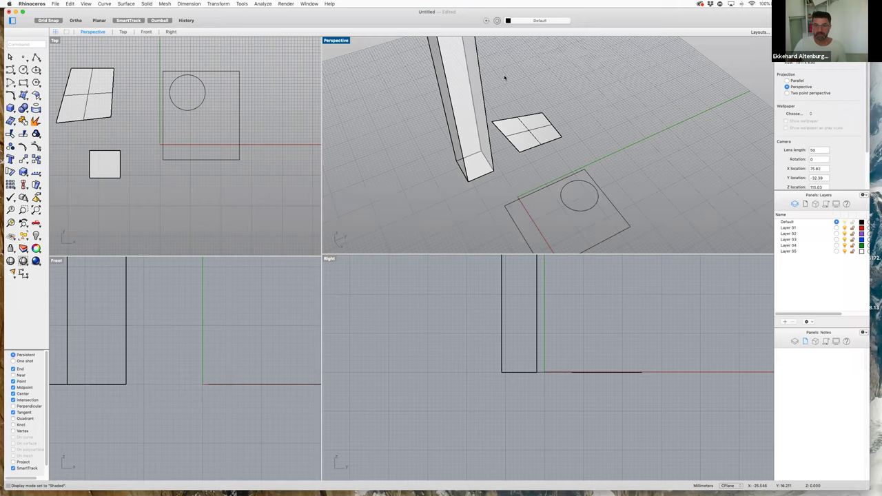
{"action": "scroll", "coordinate": [504, 78], "scroll_direction": "down", "scroll_amount": 5}
{"action": "scroll", "coordinate": [504, 63], "scroll_direction": "down", "scroll_amount": 5}
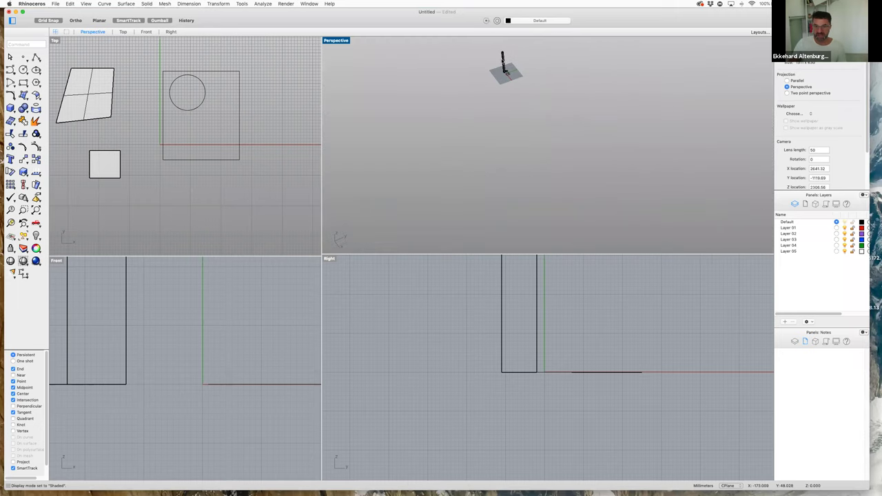
Select the tall box and inspect it with the neighbouring shapes at different zoom levels in the Perspective and Top views
{"action": "left_click", "coordinate": [505, 52]}
{"action": "scroll", "coordinate": [507, 58], "scroll_direction": "up", "scroll_amount": 8}
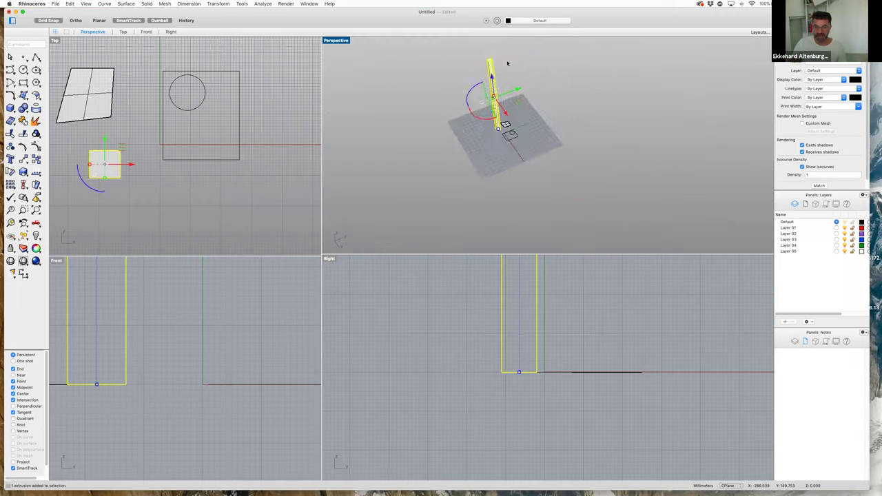
{"action": "scroll", "coordinate": [508, 82], "scroll_direction": "up", "scroll_amount": 3}
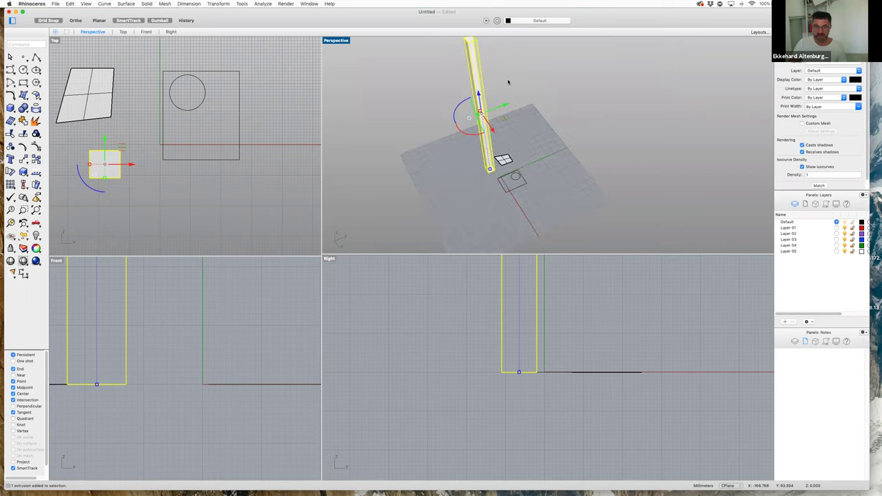
{"action": "scroll", "coordinate": [508, 82], "scroll_direction": "up", "scroll_amount": 2}
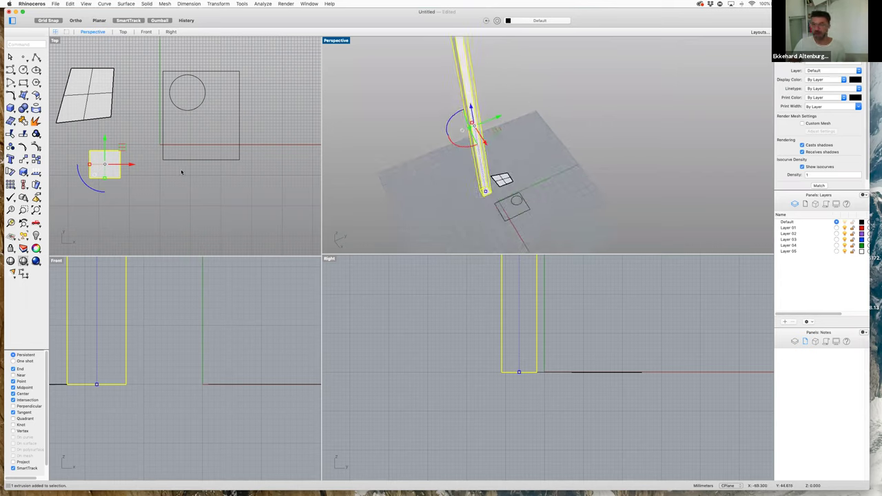
{"action": "scroll", "coordinate": [181, 173], "scroll_direction": "down", "scroll_amount": 3}
{"action": "scroll", "coordinate": [179, 174], "scroll_direction": "down", "scroll_amount": 3}
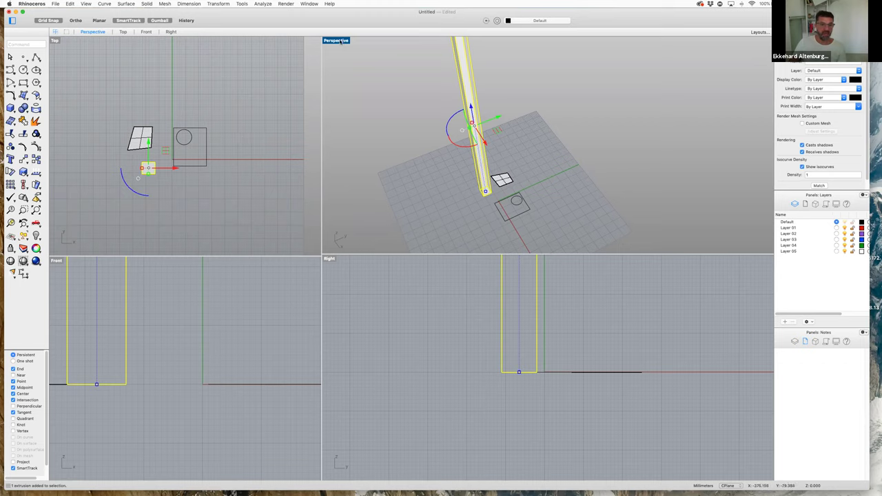
{"action": "scroll", "coordinate": [520, 124], "scroll_direction": "down", "scroll_amount": 5}
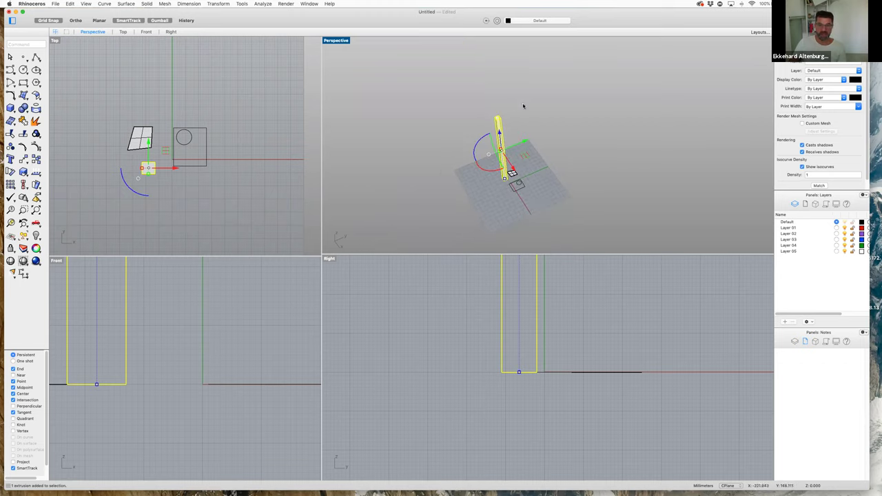
{"action": "scroll", "coordinate": [520, 189], "scroll_direction": "up", "scroll_amount": 5}
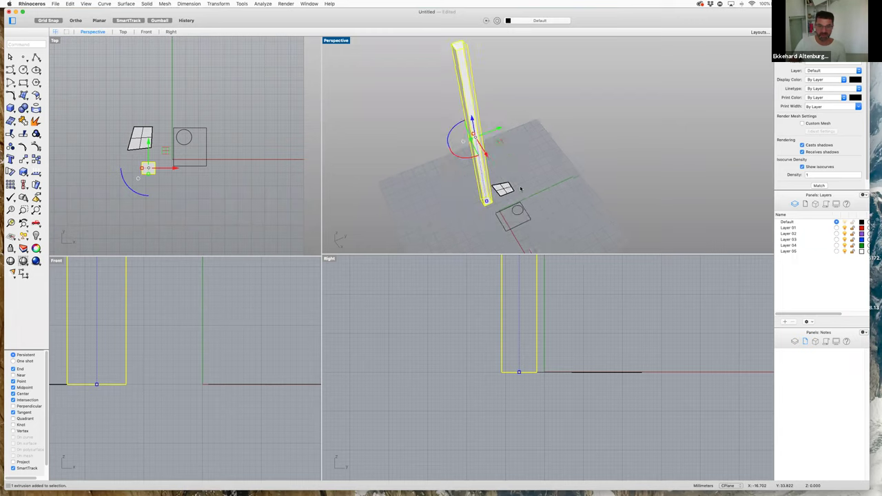
{"action": "scroll", "coordinate": [520, 188], "scroll_direction": "down", "scroll_amount": 3}
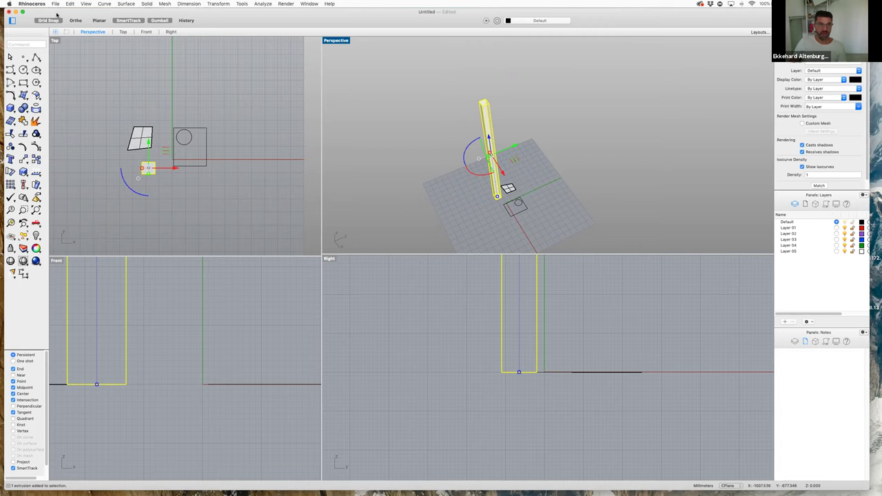
{"action": "left_click_drag", "start_coordinate": [59, 15], "coordinate": [57, 17]}
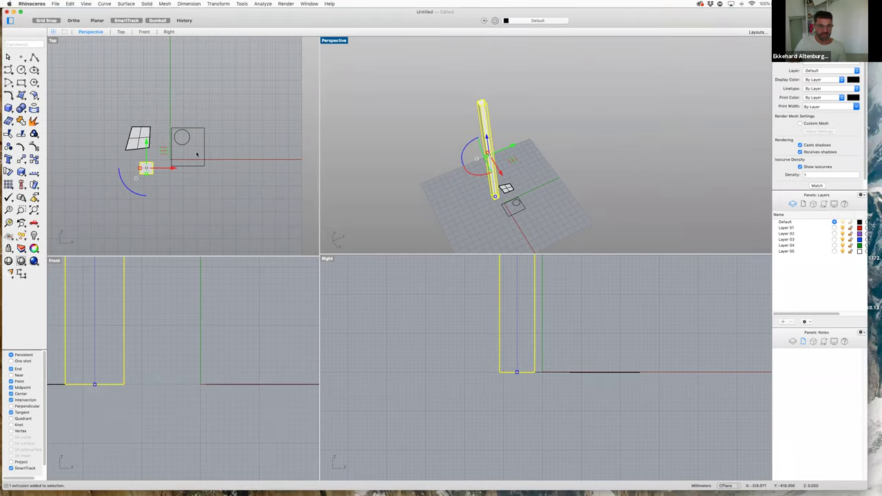
{"action": "scroll", "coordinate": [102, 157], "scroll_direction": "up", "scroll_amount": 3}
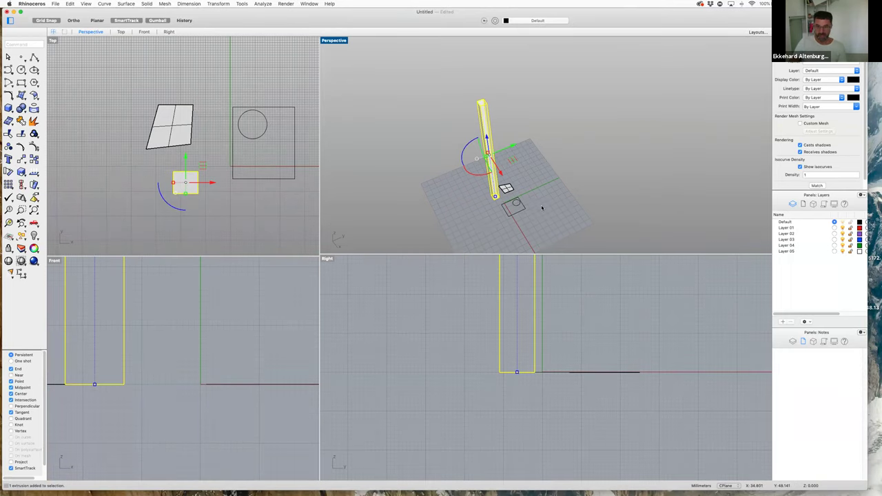
{"action": "scroll", "coordinate": [542, 207], "scroll_direction": "up", "scroll_amount": 5}
{"action": "scroll", "coordinate": [542, 208], "scroll_direction": "down", "scroll_amount": 6}
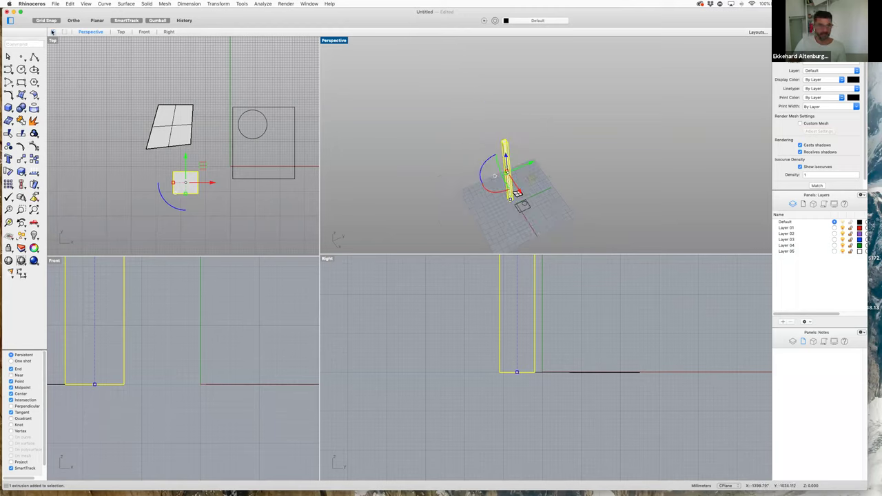
Maximize the Perspective viewport with all shapes in view and deselect the tall box
{"action": "left_click", "coordinate": [64, 32]}
{"action": "scroll", "coordinate": [335, 385], "scroll_direction": "up", "scroll_amount": 4}
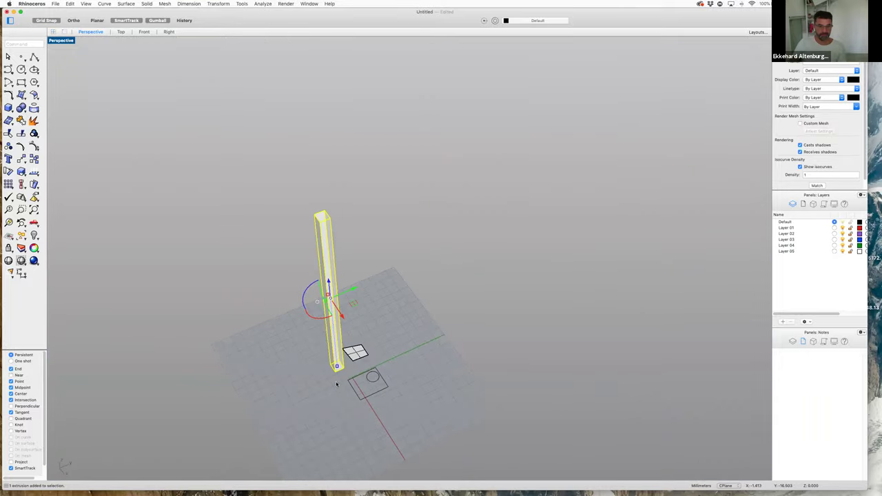
{"action": "scroll", "coordinate": [341, 424], "scroll_direction": "down", "scroll_amount": 2}
{"action": "left_click", "coordinate": [340, 425]}
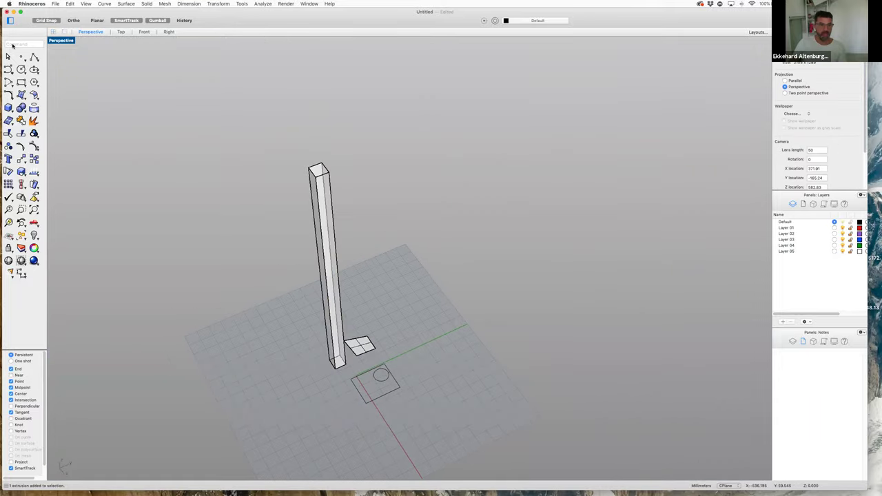
Open the print settings for the Perspective view and look through the available PDF output options
{"action": "left_click", "coordinate": [55, 3]}
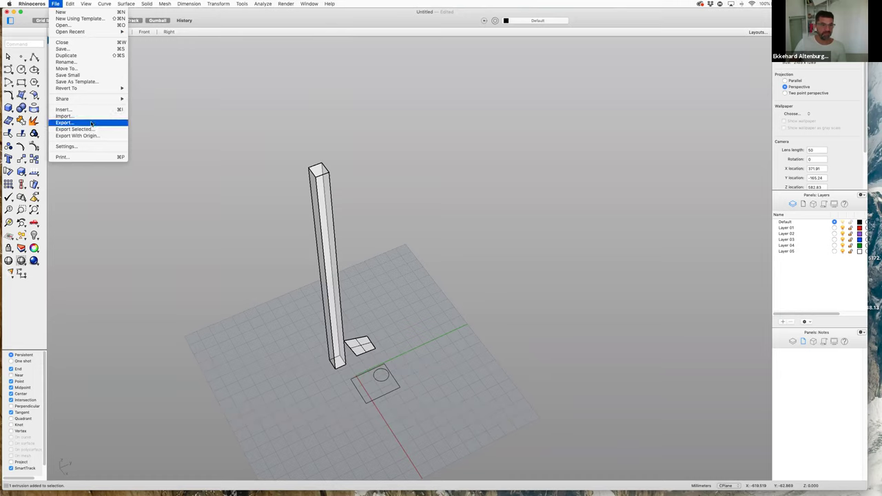
{"action": "left_click", "coordinate": [97, 157]}
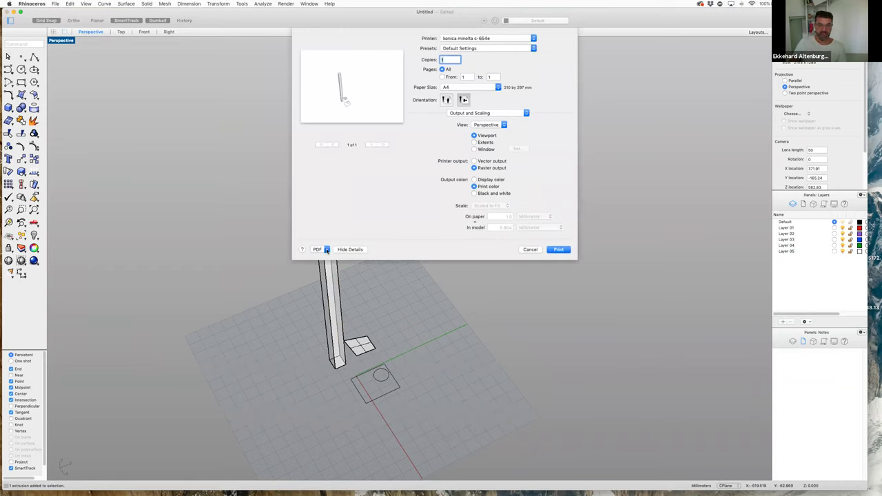
{"action": "left_click", "coordinate": [327, 250]}
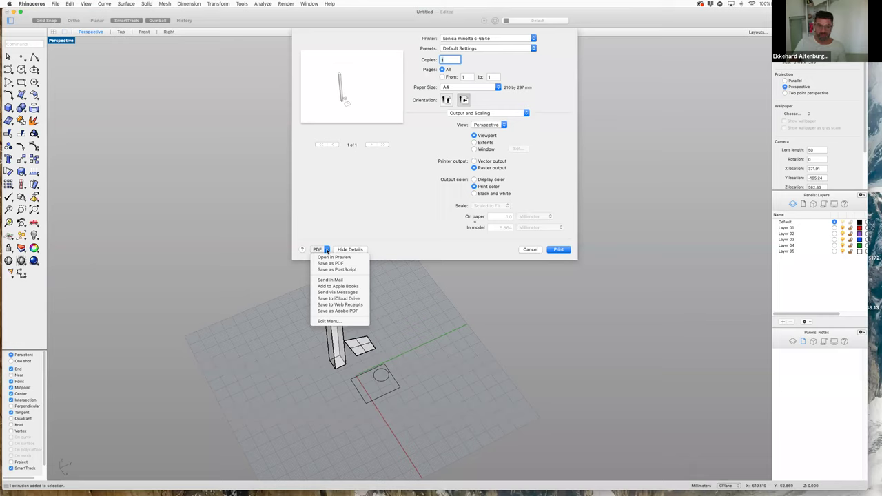
{"action": "left_click", "coordinate": [351, 226]}
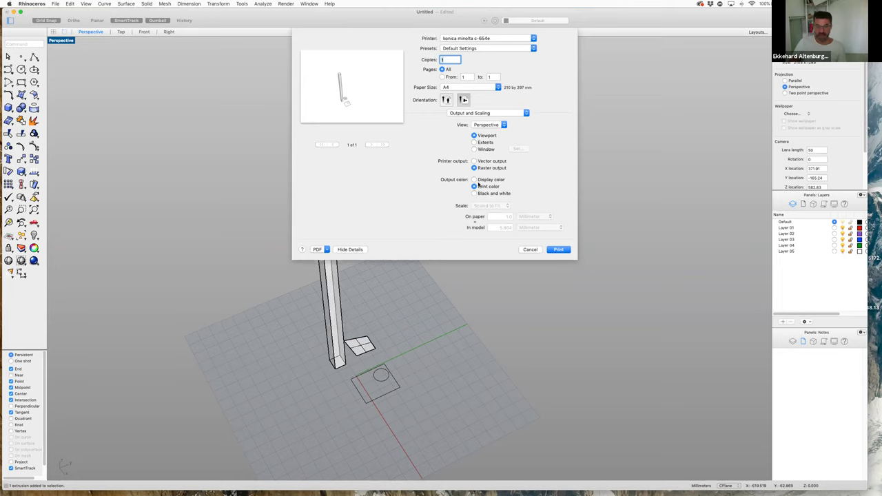
Set the Perspective print area to a custom window enclosing the tall box, four-sided surface, rectangle and circle
{"action": "left_click", "coordinate": [475, 149]}
{"action": "left_click", "coordinate": [519, 149]}
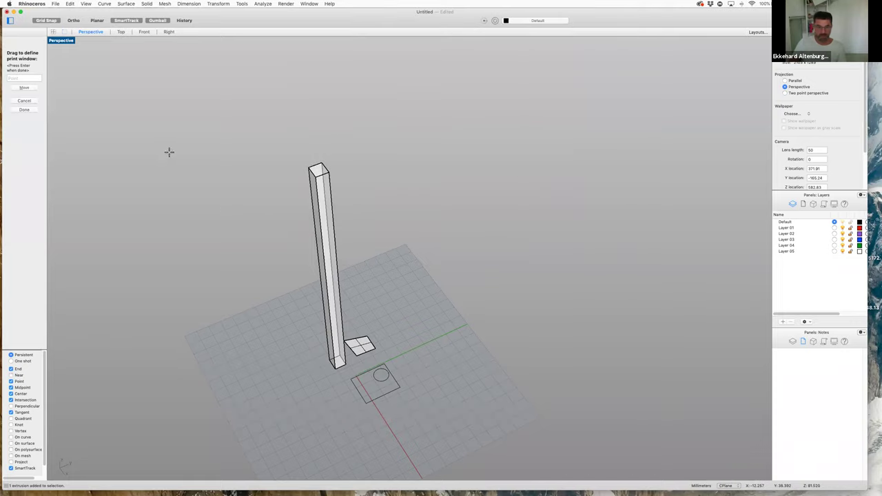
{"action": "left_click", "coordinate": [224, 144]}
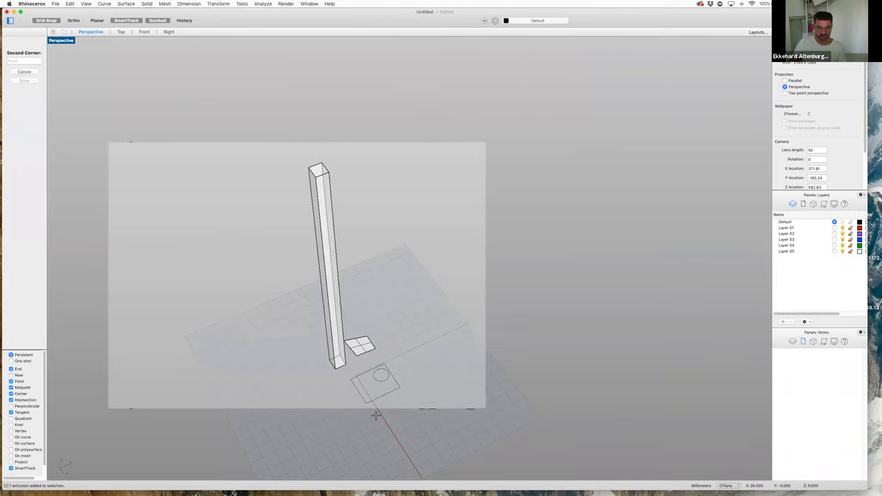
{"action": "left_click", "coordinate": [481, 422]}
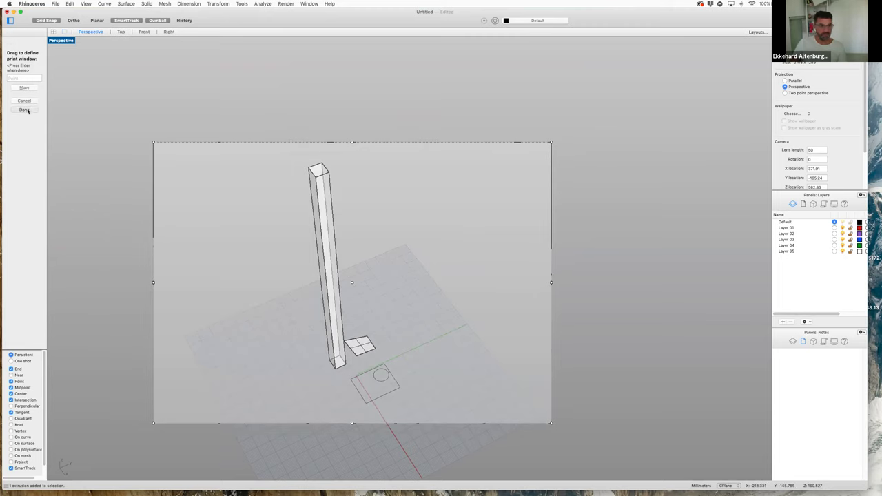
{"action": "left_click", "coordinate": [24, 110]}
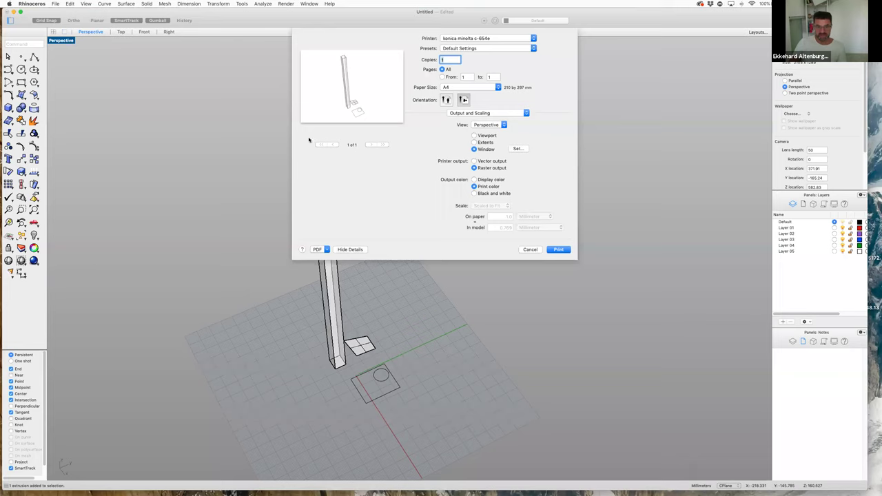
Review the available PDF output options, then cancel printing and return to the four-viewport layout
{"action": "left_click", "coordinate": [327, 249]}
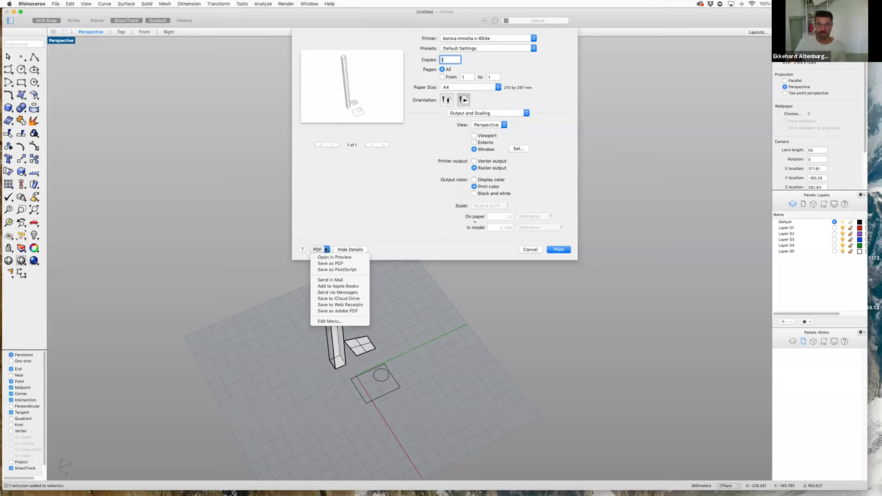
{"action": "left_click", "coordinate": [229, 208]}
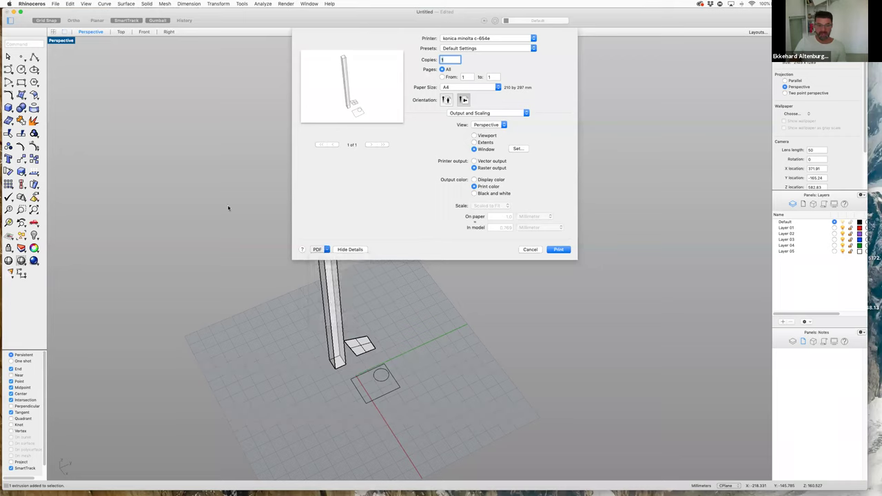
{"action": "left_click", "coordinate": [529, 249]}
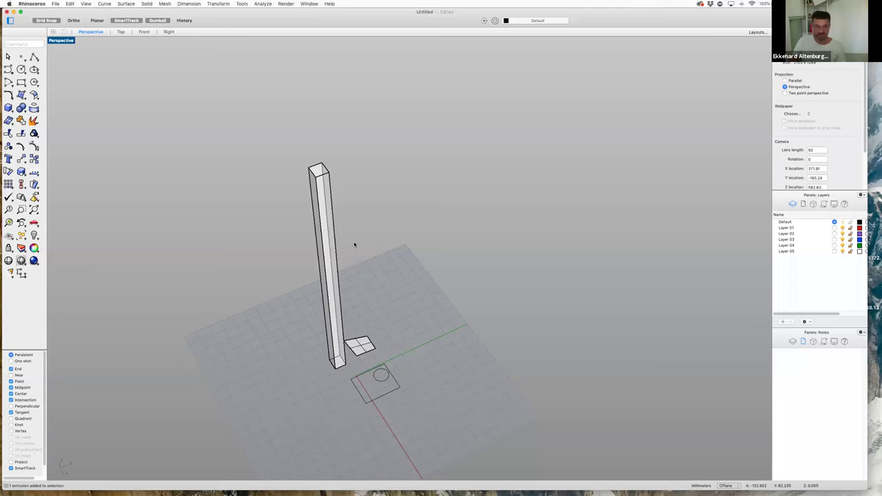
{"action": "left_click", "coordinate": [53, 33]}
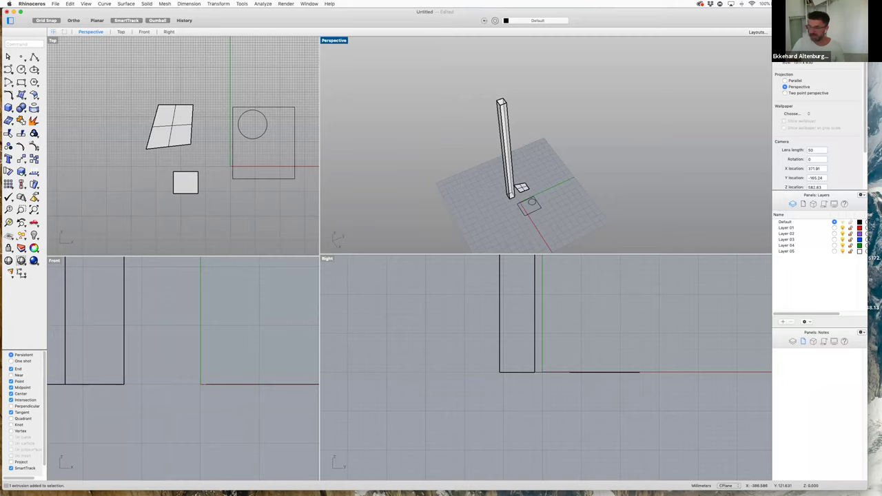
Switch to the Miro board in Safari and enlarge its window with the week two assignment text in view
{"action": "key", "text": "super+Tab"}
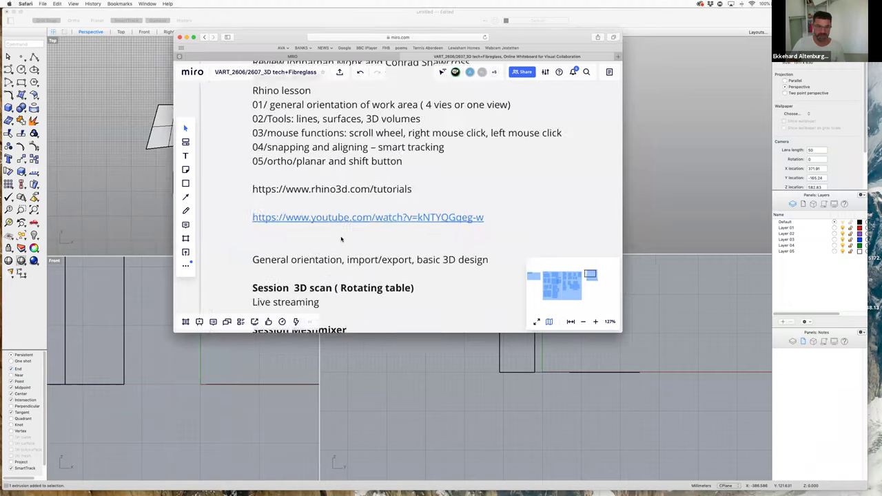
{"action": "scroll", "coordinate": [354, 281], "scroll_direction": "down", "scroll_amount": 10}
{"action": "scroll", "coordinate": [354, 281], "scroll_direction": "up", "scroll_amount": 5}
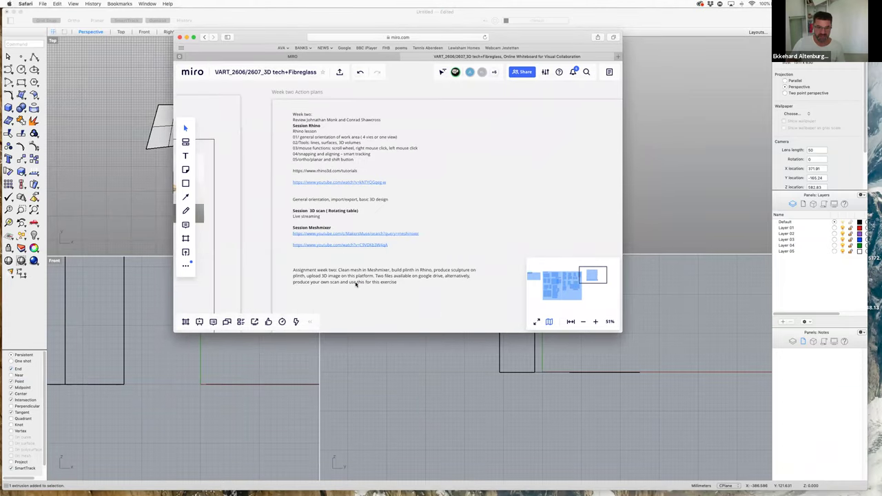
{"action": "scroll", "coordinate": [355, 284], "scroll_direction": "up", "scroll_amount": 1}
{"action": "left_click_drag", "start_coordinate": [621, 332], "coordinate": [758, 450]}
{"action": "scroll", "coordinate": [405, 282], "scroll_direction": "up", "scroll_amount": 5}
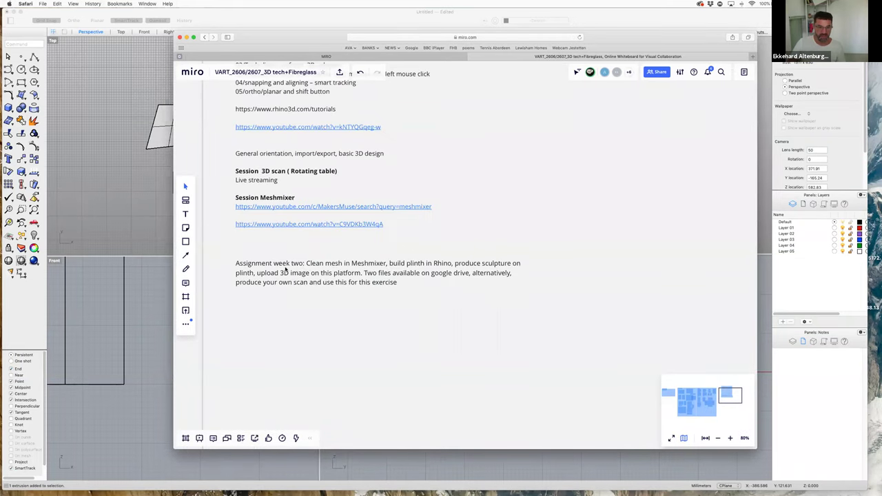
Replace the wording after "Assignment week two:" with "Rhino exercise: Produce drawing that contains a line drawing, a surface and a 3D object."
{"action": "left_click", "coordinate": [308, 265]}
{"action": "left_click", "coordinate": [308, 266]}
{"action": "left_click_drag", "start_coordinate": [307, 264], "coordinate": [439, 285]}
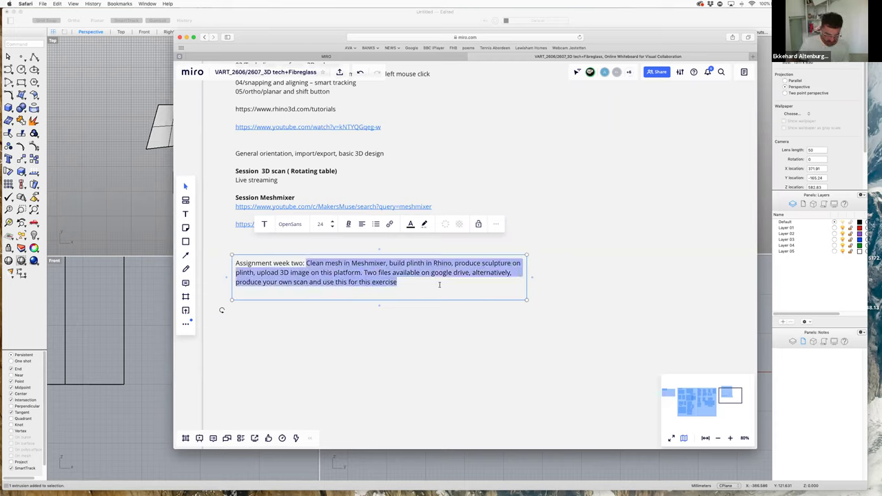
{"action": "type", "text": "Rhino "}
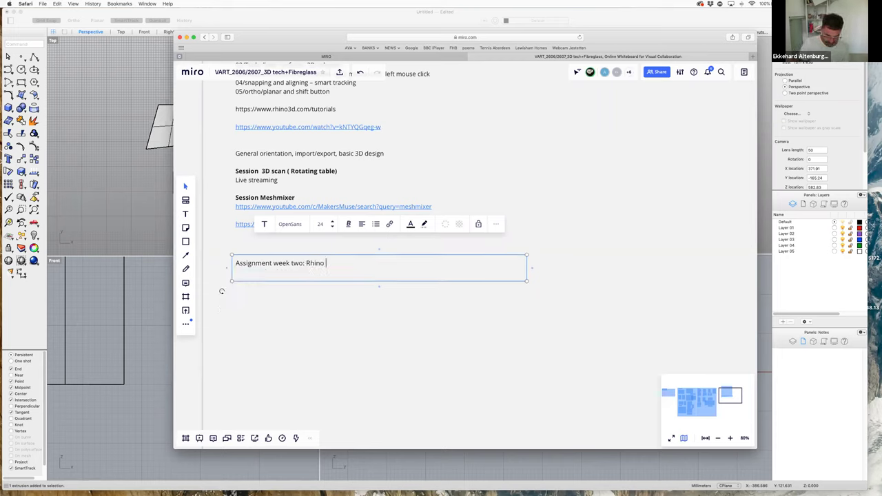
{"action": "type", "text": "exe"}
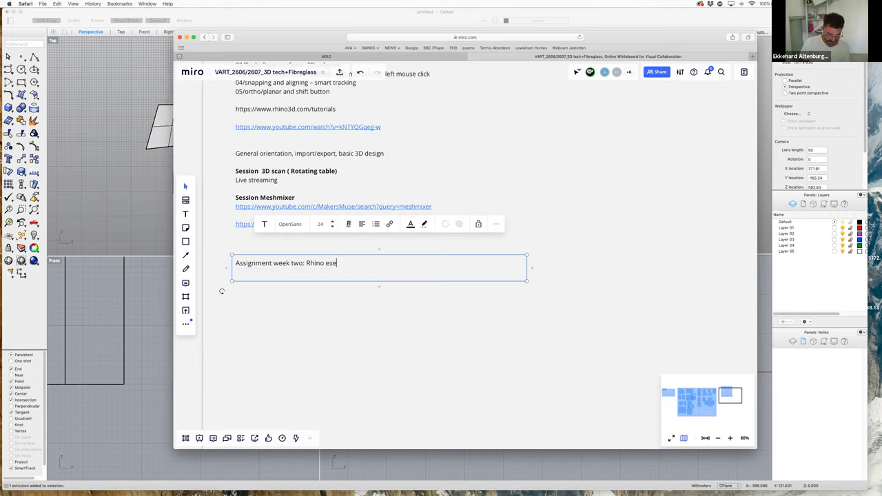
{"action": "type", "text": "rcise: Produce drawing that contains a line dra"}
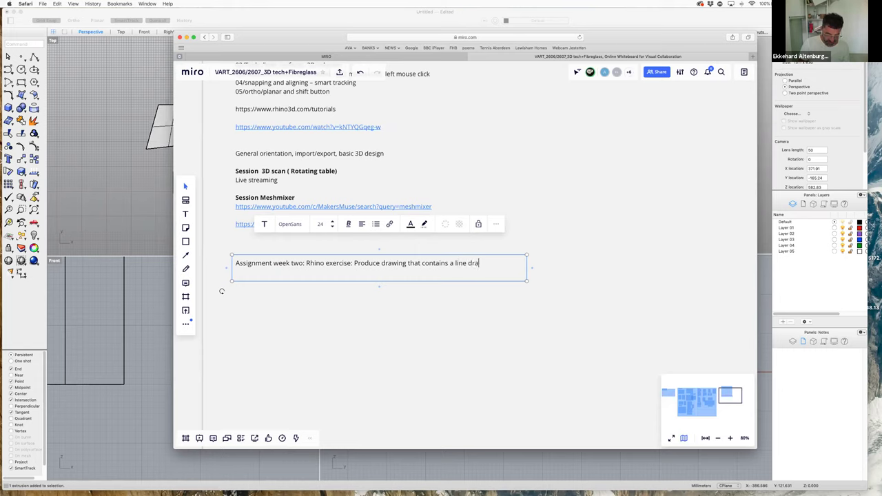
{"action": "type", "text": "wing, a surface and a 3"}
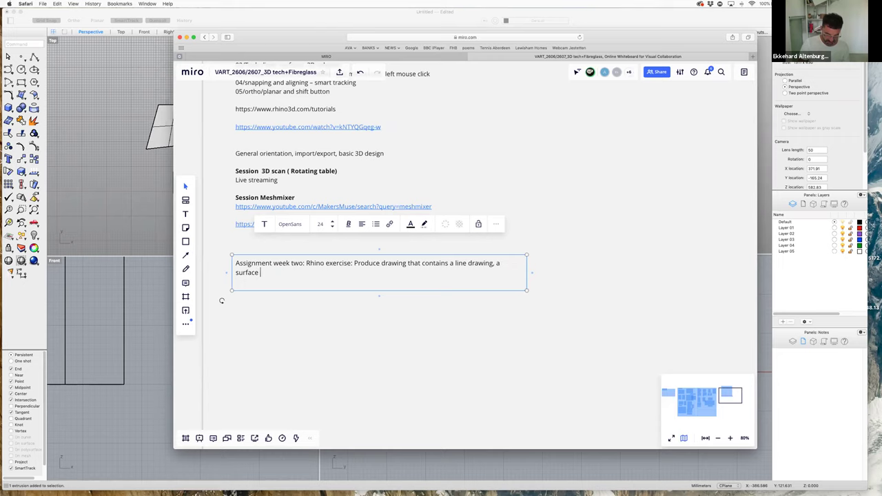
{"action": "type", "text": "D"}
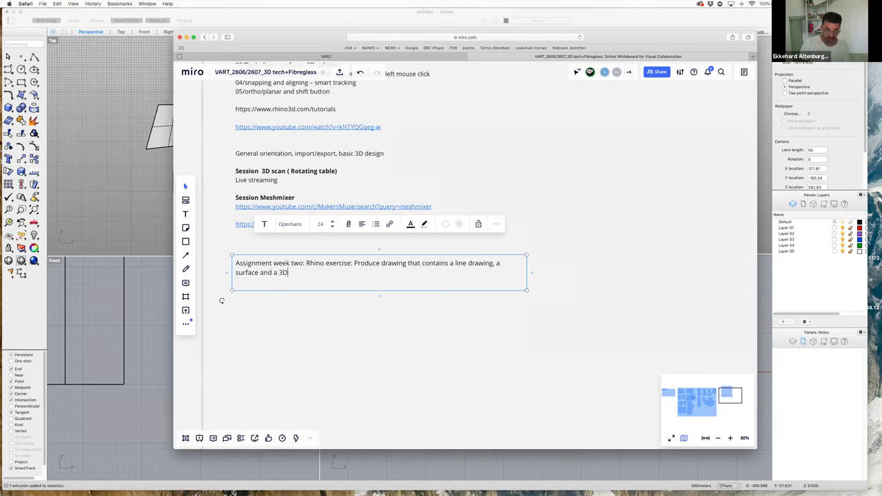
{"action": "type", "text": " object. "}
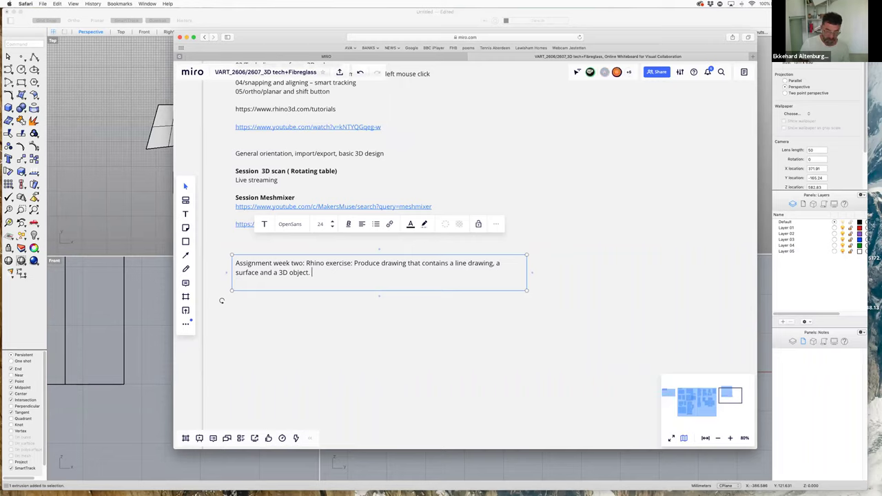
Add the sentence 'Export it via the "print" option, and upload it on Miro.' to the end of the assignment text
{"action": "type", "text": "Ex"}
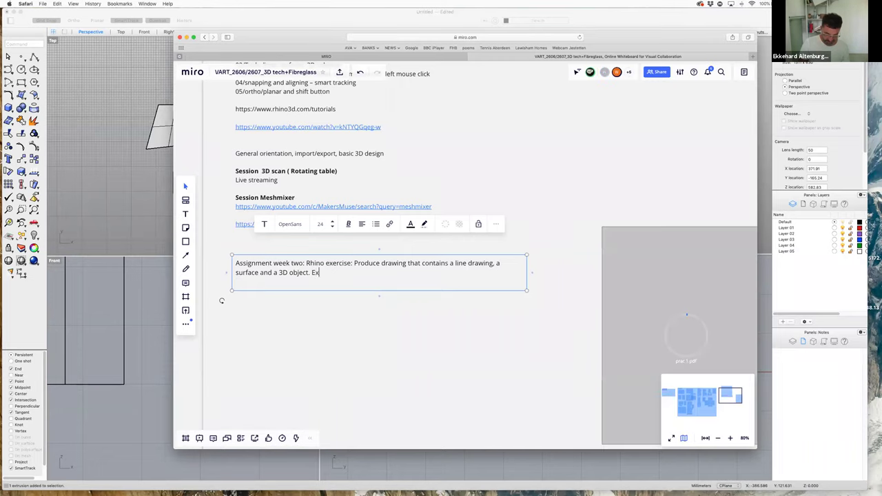
{"action": "type", "text": "port it "}
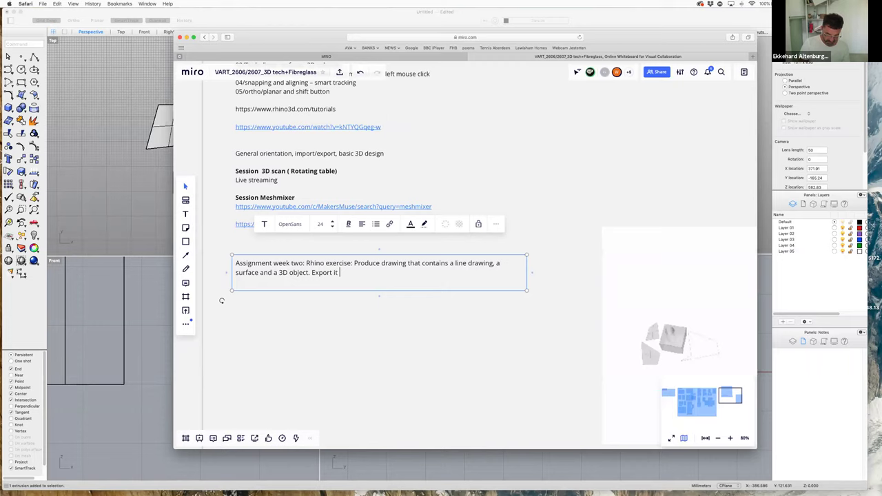
{"action": "type", "text": "via the Prio"}
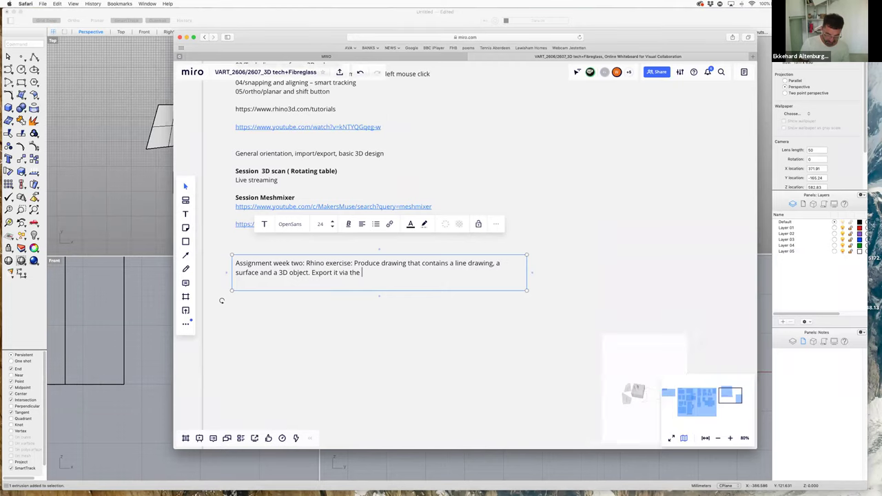
{"action": "key", "text": "BackSpace"}
{"action": "key", "text": "BackSpace"}
{"action": "key", "text": "BackSpace"}
{"action": "key", "text": "BackSpace"}
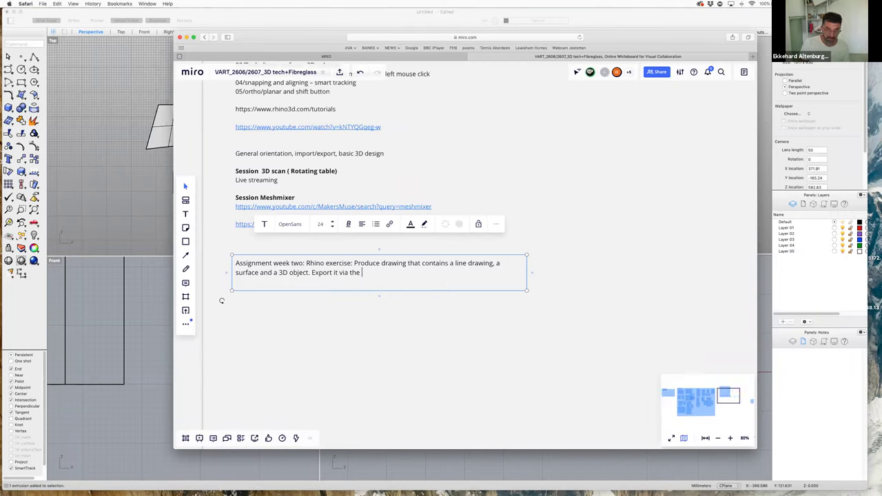
{"action": "type", "text": "\"prin"}
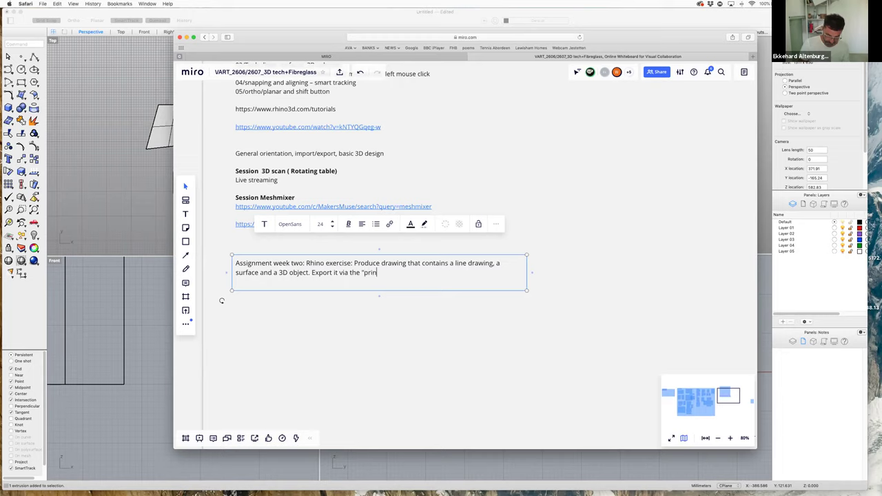
{"action": "type", "text": "t\" option"}
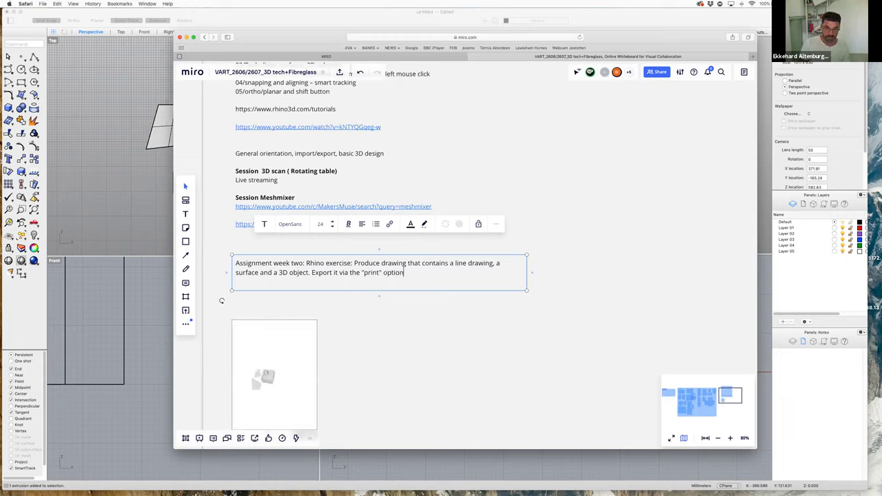
{"action": "type", "text": ", and up"}
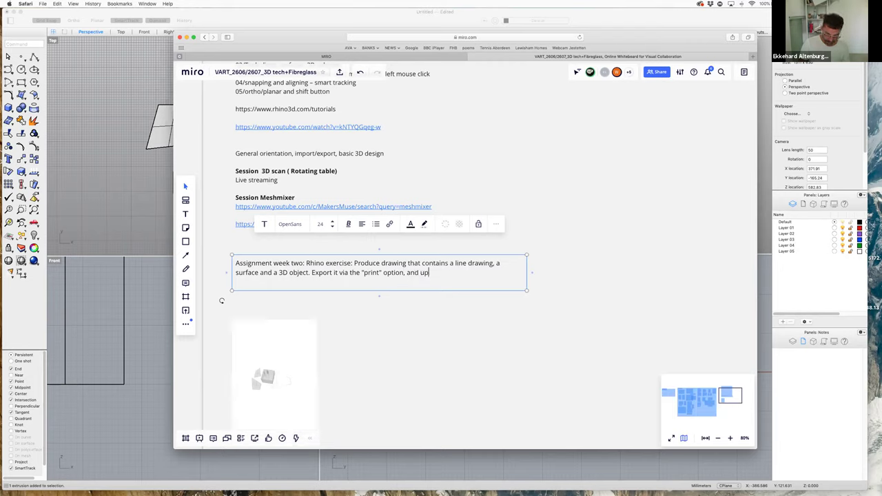
{"action": "type", "text": "load it on Miro."}
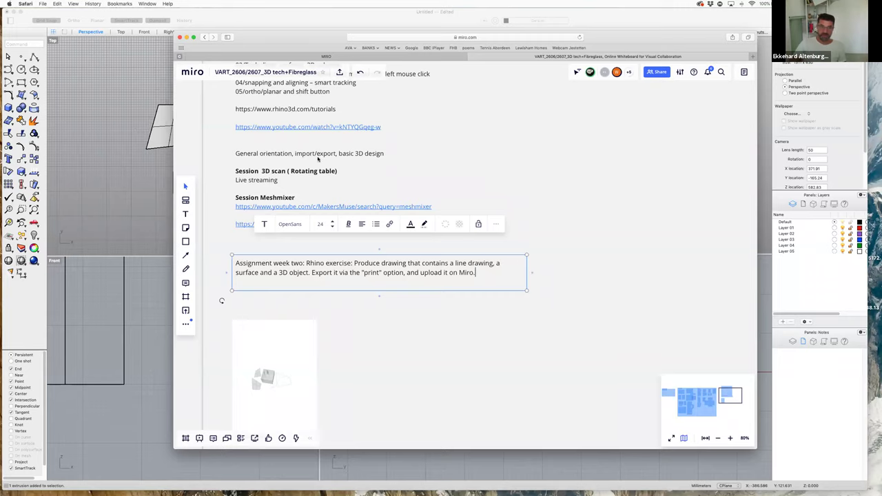
Switch back to Rhino and maximize the Perspective viewport with all shapes in view
{"action": "key", "text": "super+Tab"}
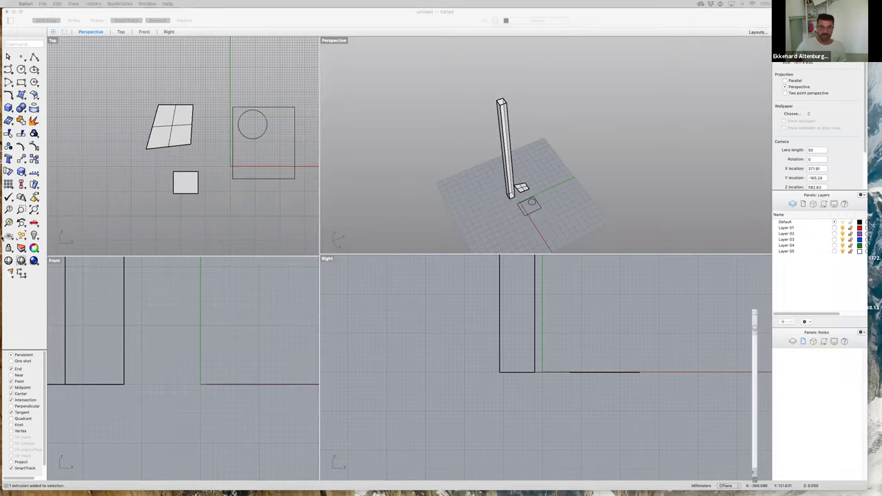
{"action": "left_click", "coordinate": [381, 122]}
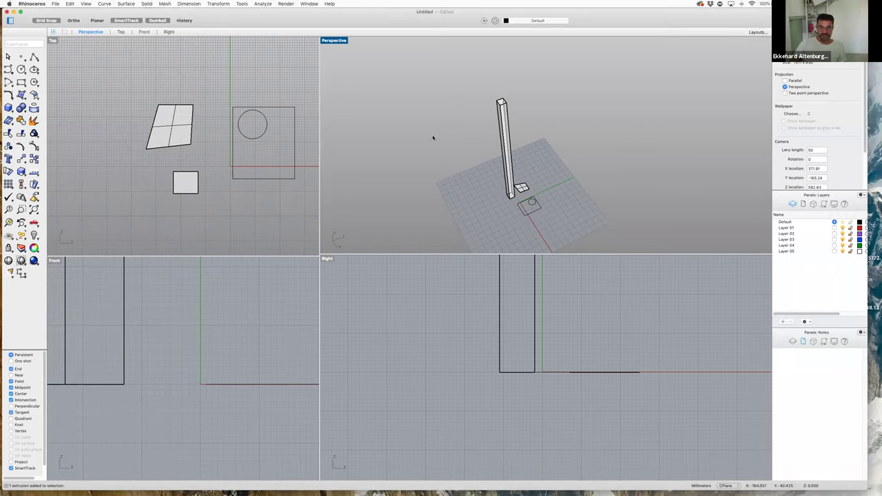
{"action": "left_click", "coordinate": [89, 32]}
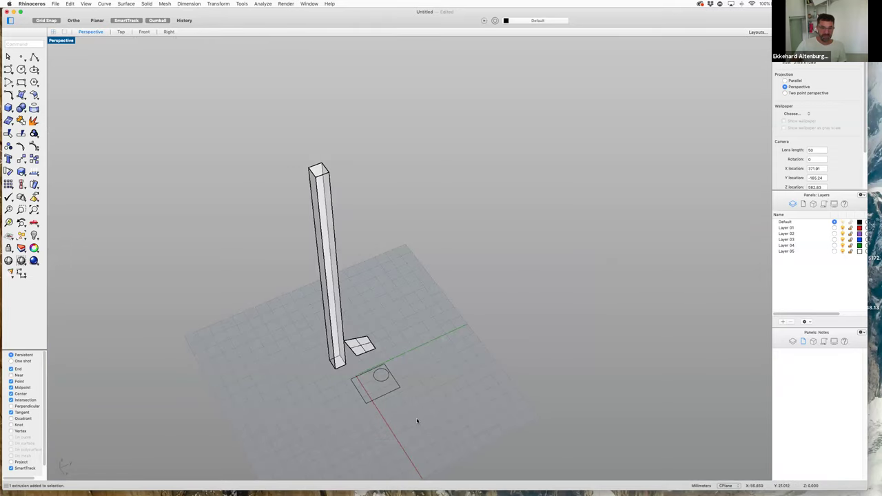
{"action": "scroll", "coordinate": [419, 422], "scroll_direction": "up", "scroll_amount": 3}
{"action": "scroll", "coordinate": [419, 422], "scroll_direction": "down", "scroll_amount": 3}
Set the Perspective viewport's display mode to Rendered and inspect the shapes at different zoom levels
{"action": "left_click", "coordinate": [86, 4]}
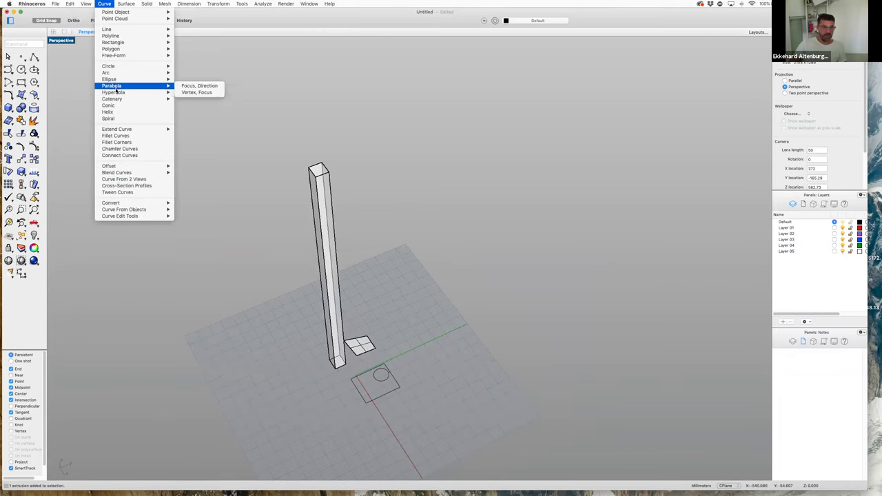
{"action": "left_click", "coordinate": [86, 3]}
{"action": "left_click", "coordinate": [87, 3]}
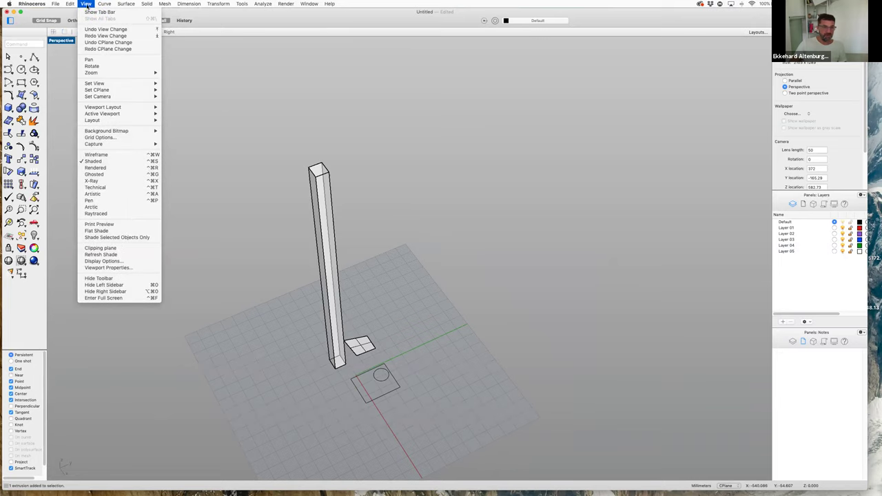
{"action": "left_click", "coordinate": [120, 167]}
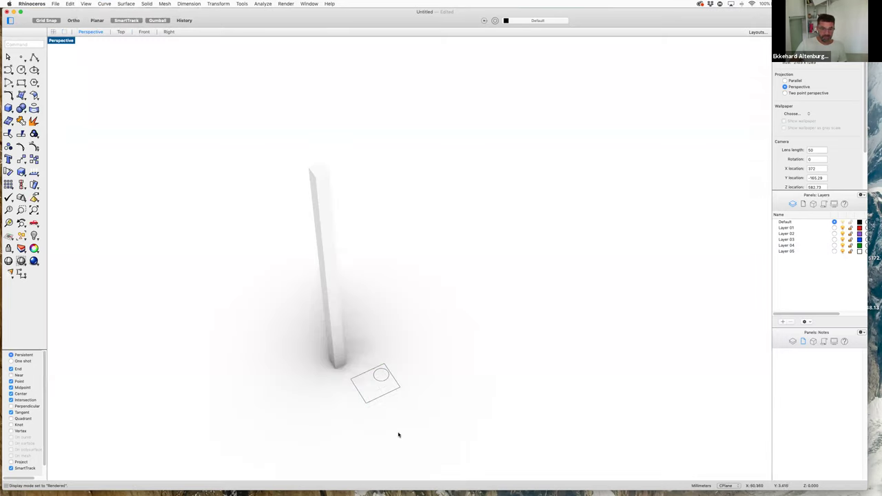
{"action": "scroll", "coordinate": [400, 421], "scroll_direction": "up", "scroll_amount": 3}
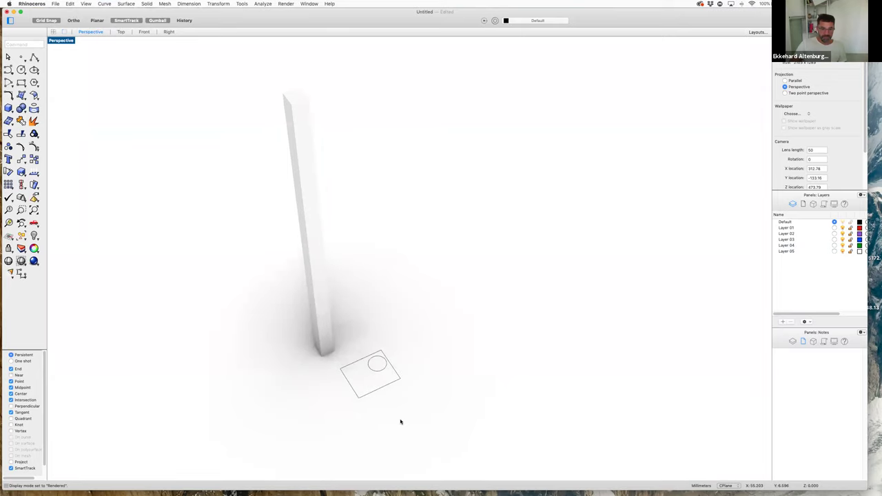
{"action": "scroll", "coordinate": [400, 422], "scroll_direction": "down", "scroll_amount": 3}
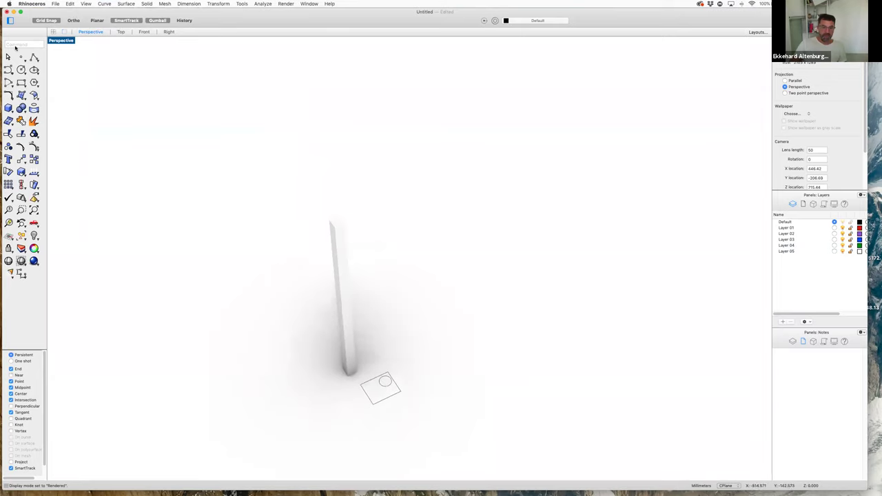
Set up an A4 portrait print of the Perspective view and define a print window that encloses all the shapes
{"action": "left_click", "coordinate": [55, 4]}
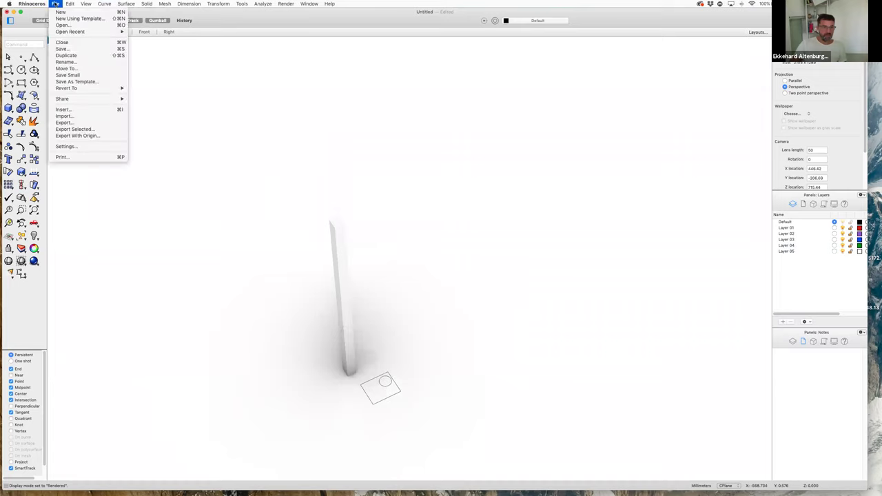
{"action": "left_click", "coordinate": [83, 164]}
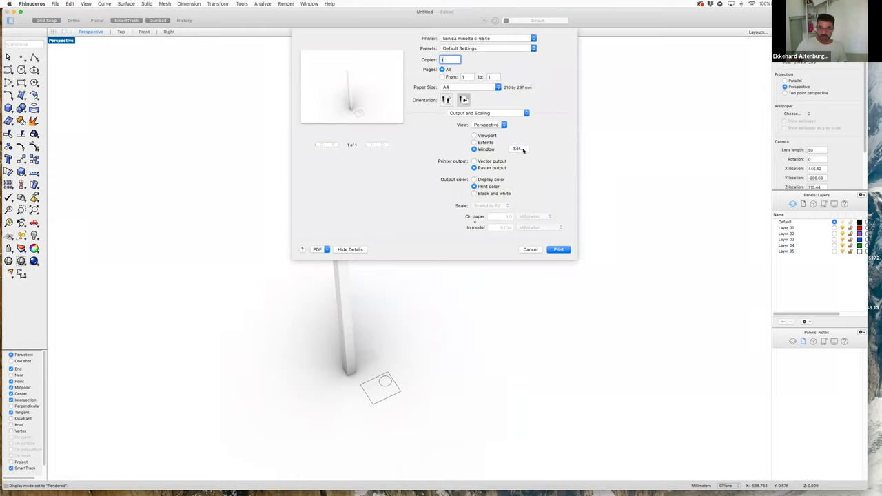
{"action": "left_click", "coordinate": [446, 102]}
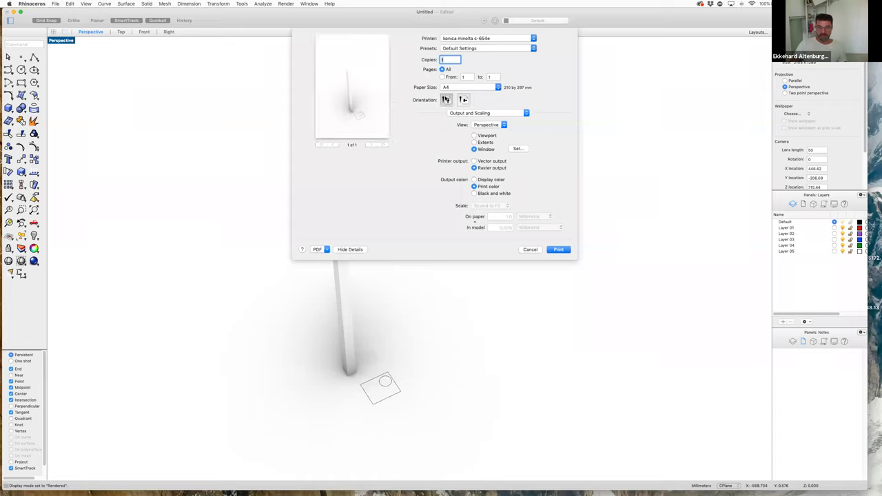
{"action": "left_click", "coordinate": [518, 149]}
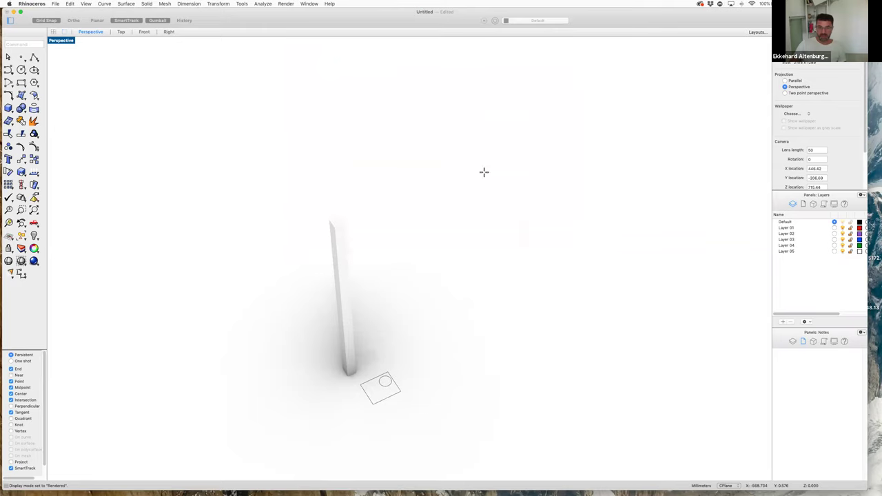
{"action": "left_click", "coordinate": [292, 172]}
{"action": "left_click", "coordinate": [390, 357]}
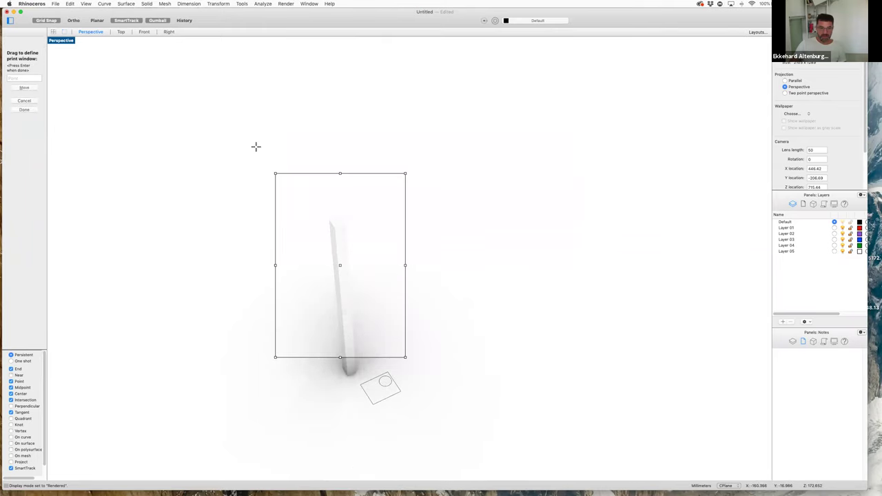
{"action": "left_click", "coordinate": [256, 146]}
{"action": "left_click", "coordinate": [432, 425]}
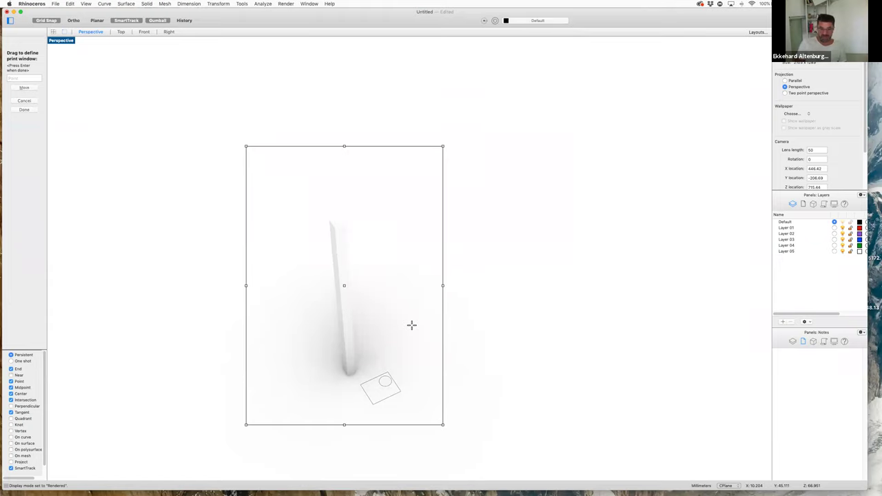
{"action": "left_click", "coordinate": [24, 109]}
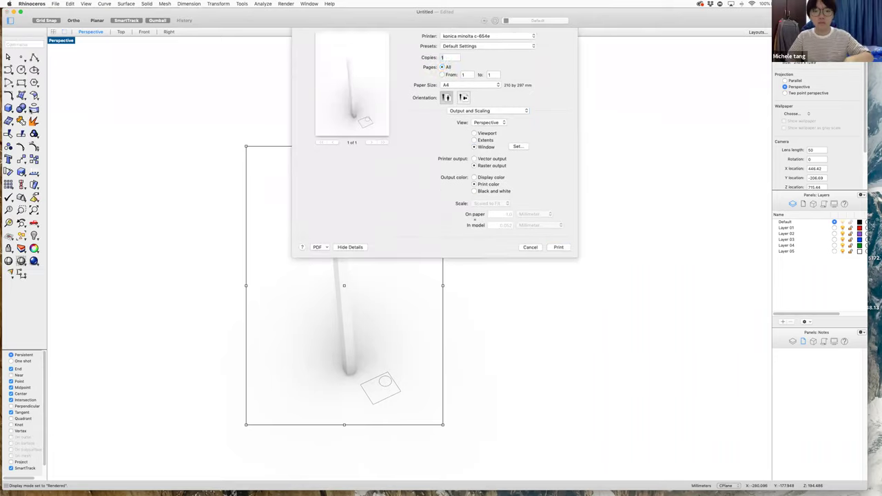
Review the PDF output options for the print and cancel printing
{"action": "left_click", "coordinate": [327, 249]}
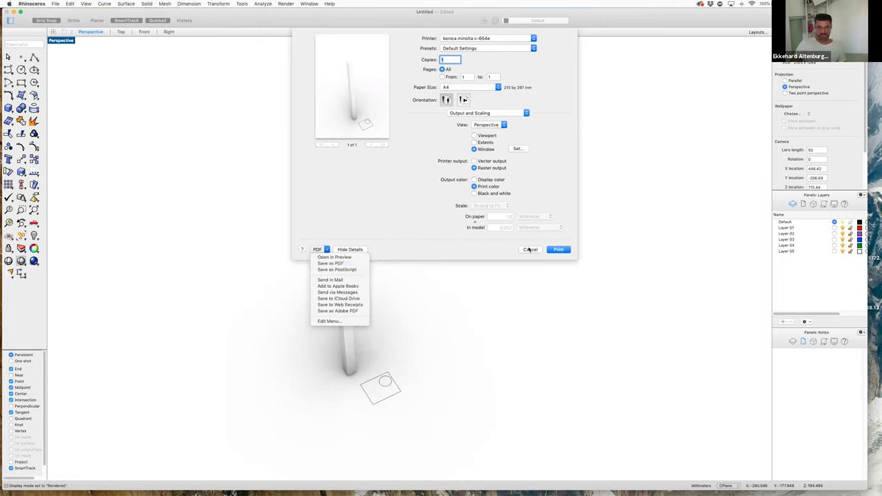
{"action": "left_click", "coordinate": [530, 251]}
{"action": "left_click", "coordinate": [539, 251]}
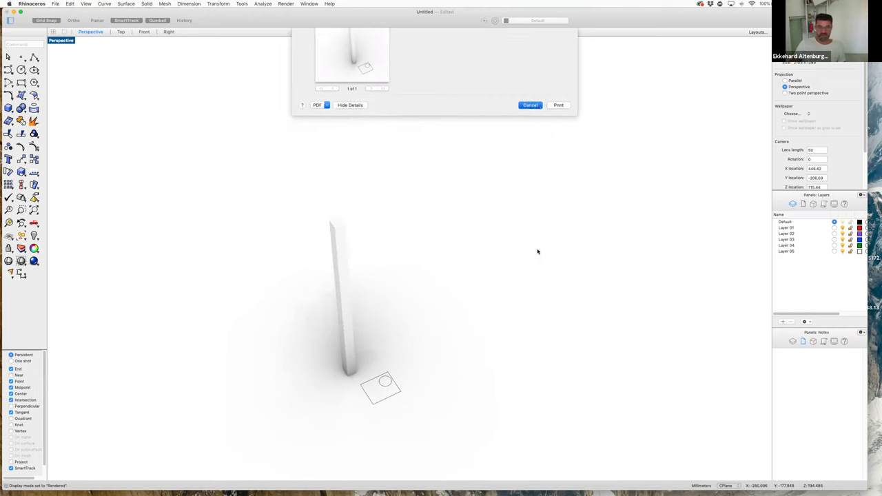
Restore the four-viewport layout and set the Top and Perspective viewports to the Wireframe display mode
{"action": "left_click", "coordinate": [52, 33]}
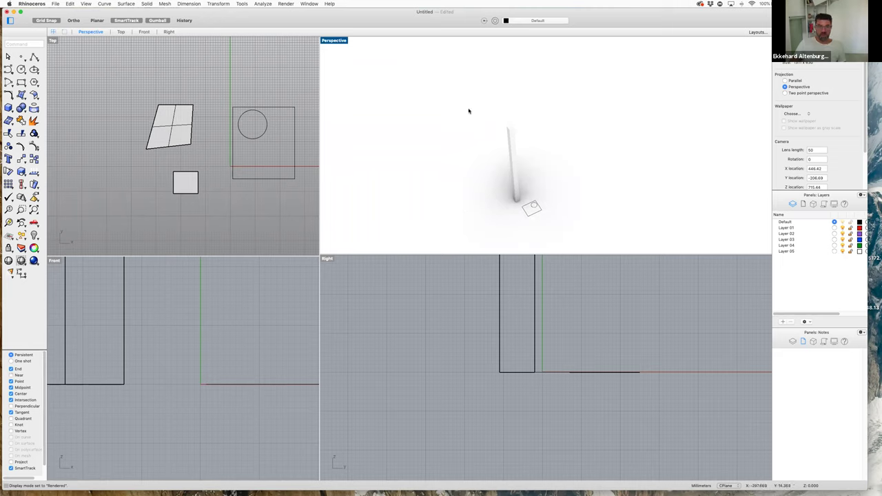
{"action": "left_click", "coordinate": [158, 61]}
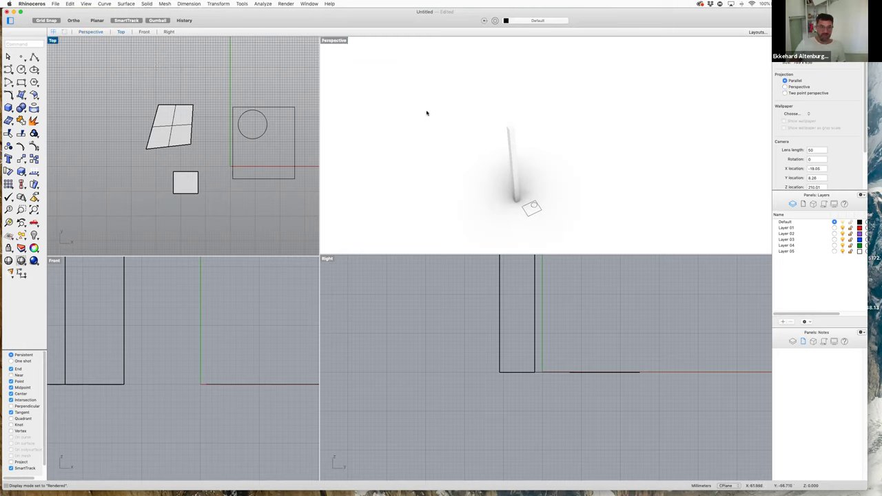
{"action": "left_click", "coordinate": [86, 3]}
{"action": "left_click", "coordinate": [116, 158]}
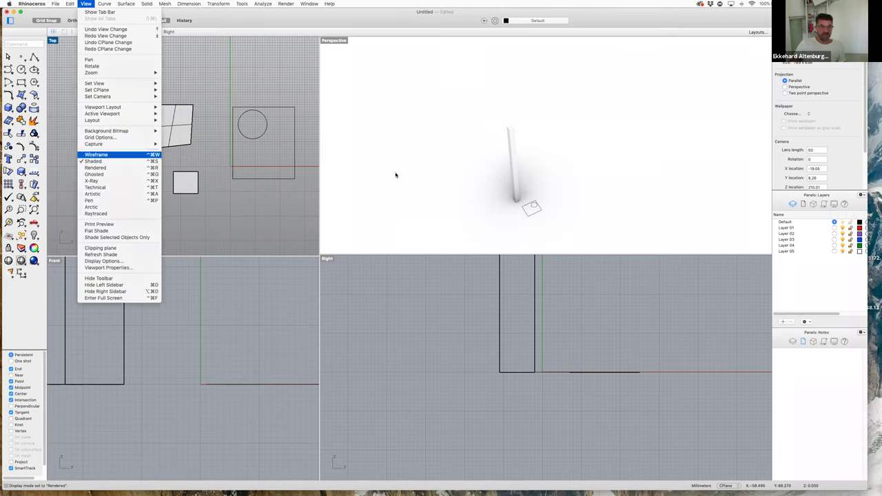
{"action": "left_click", "coordinate": [339, 60]}
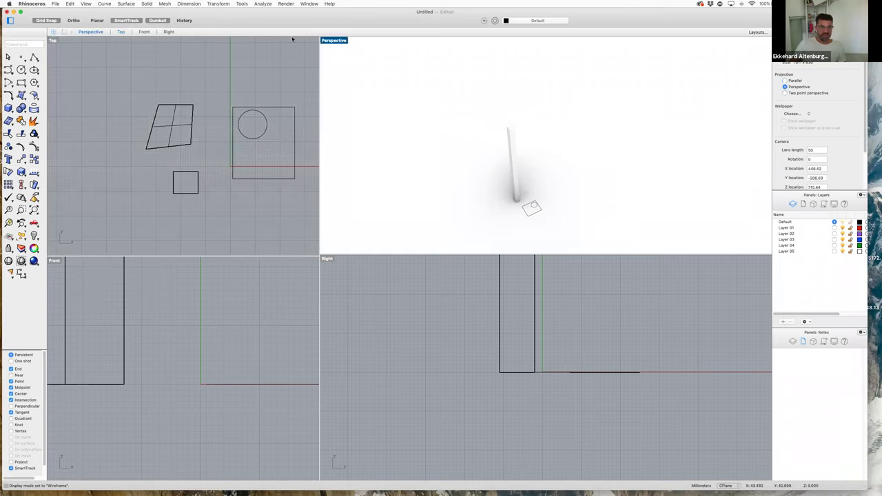
{"action": "left_click", "coordinate": [92, 4]}
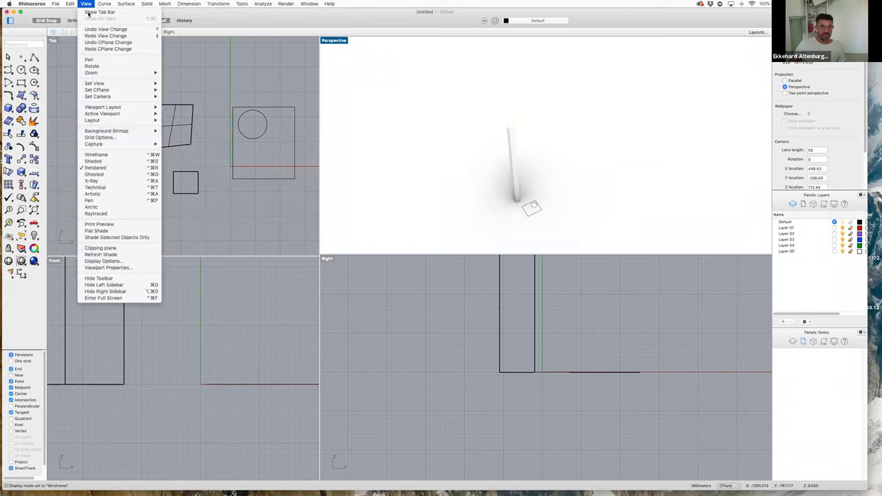
{"action": "left_click", "coordinate": [107, 155]}
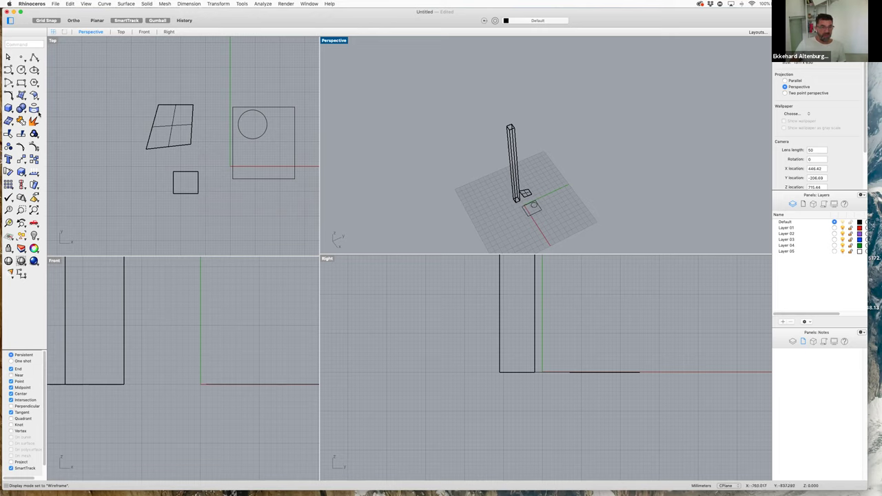
{"action": "left_click", "coordinate": [22, 96]}
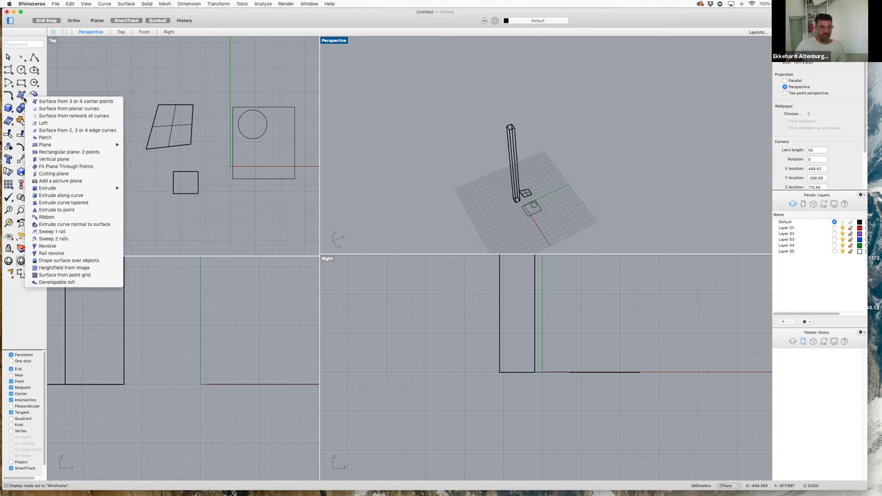
{"action": "mouse_move", "coordinate": [42, 146]}
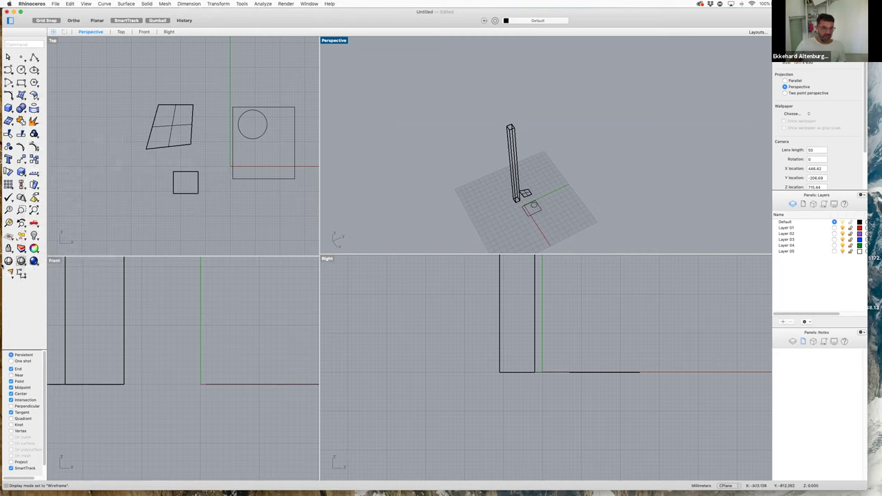
{"action": "left_click", "coordinate": [39, 111]}
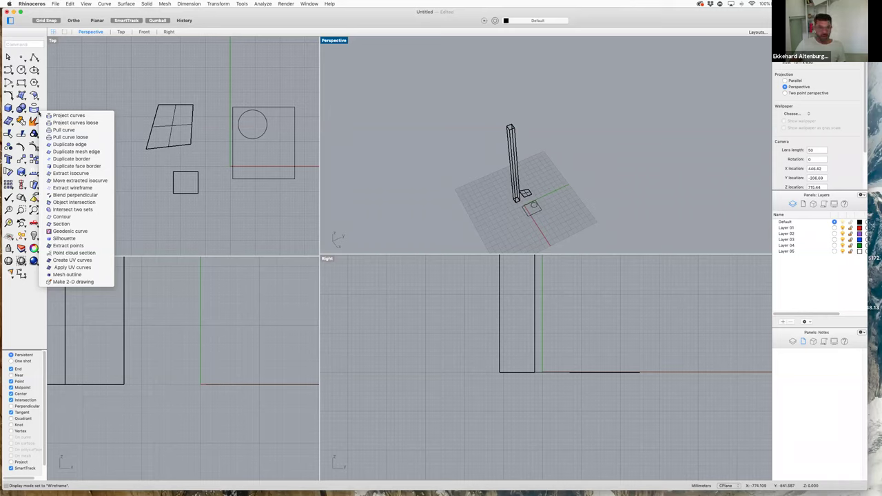
{"action": "left_click", "coordinate": [83, 65]}
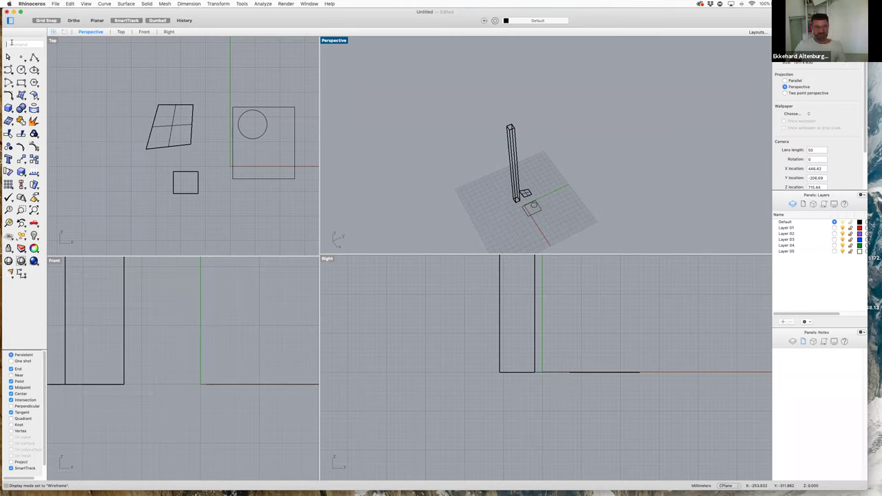
Shift the four-cornered surface in the Top viewport in the negative X direction with the gumball
{"action": "left_click", "coordinate": [166, 129]}
{"action": "mouse_move", "coordinate": [262, 489]}
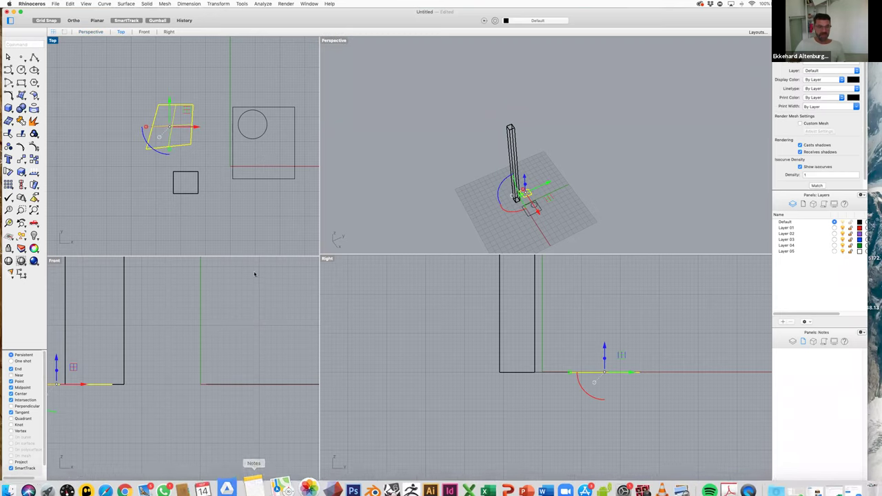
{"action": "left_click_drag", "start_coordinate": [197, 127], "coordinate": [130, 128]}
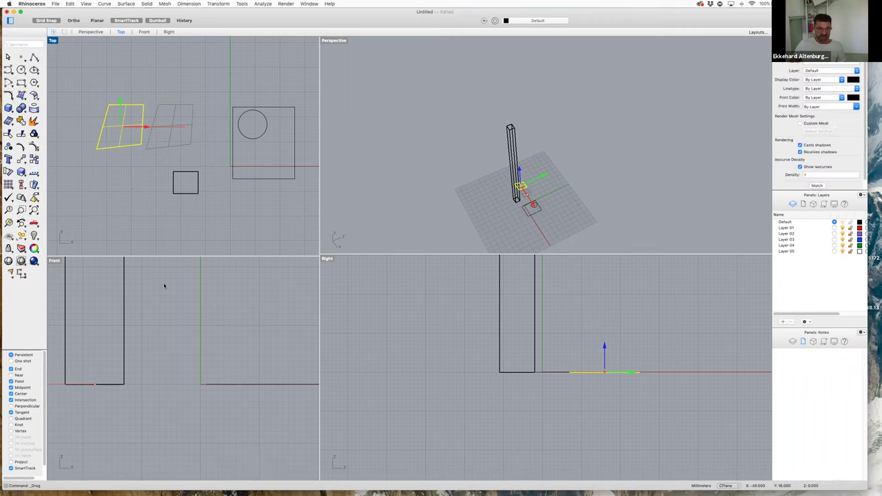
Try the Move command on the surface from its upper-right corner to the box's lower-left corner in the Top viewport, and undo the move
{"action": "left_click", "coordinate": [22, 44]}
{"action": "type", "text": "Move"}
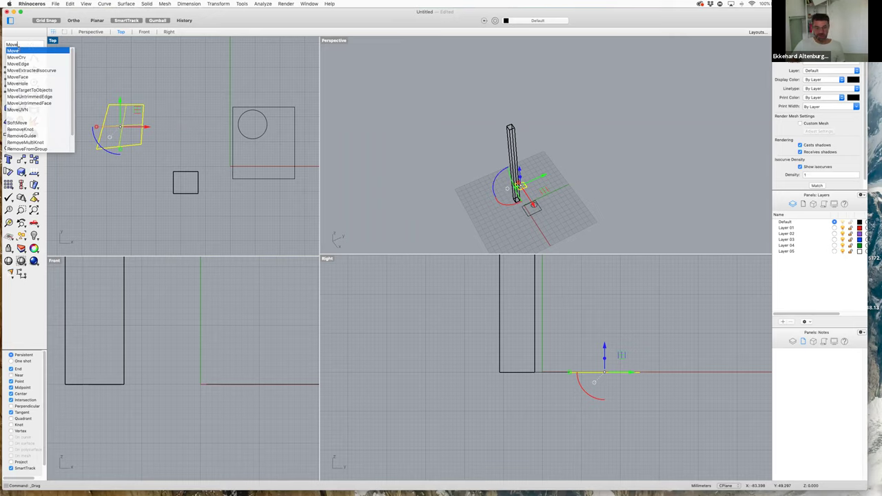
{"action": "key", "text": "Return"}
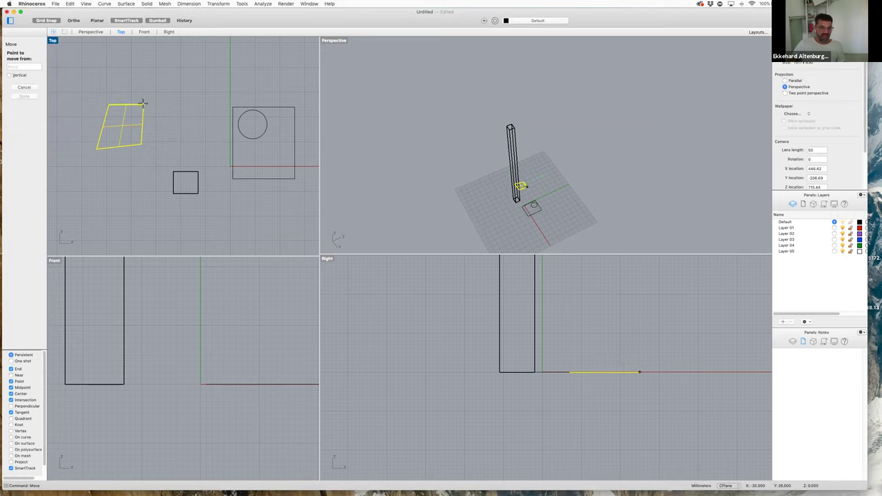
{"action": "left_click", "coordinate": [143, 103]}
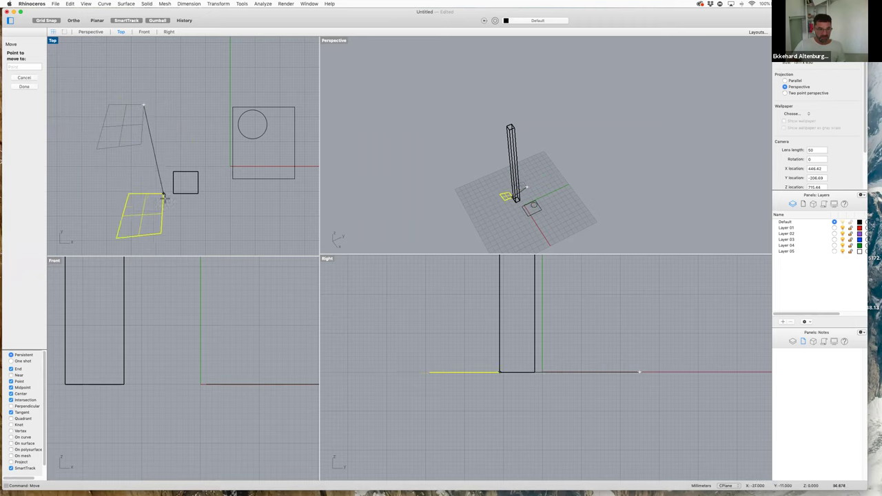
{"action": "left_click", "coordinate": [172, 194]}
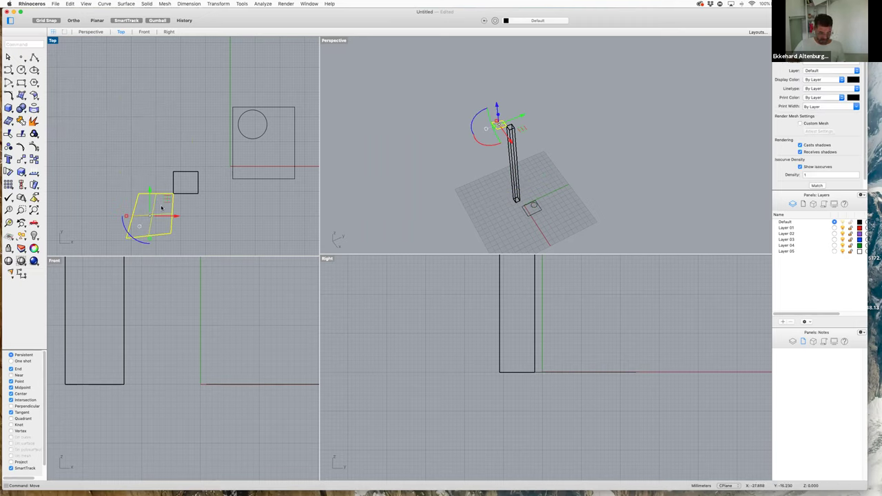
{"action": "key", "text": "super+z"}
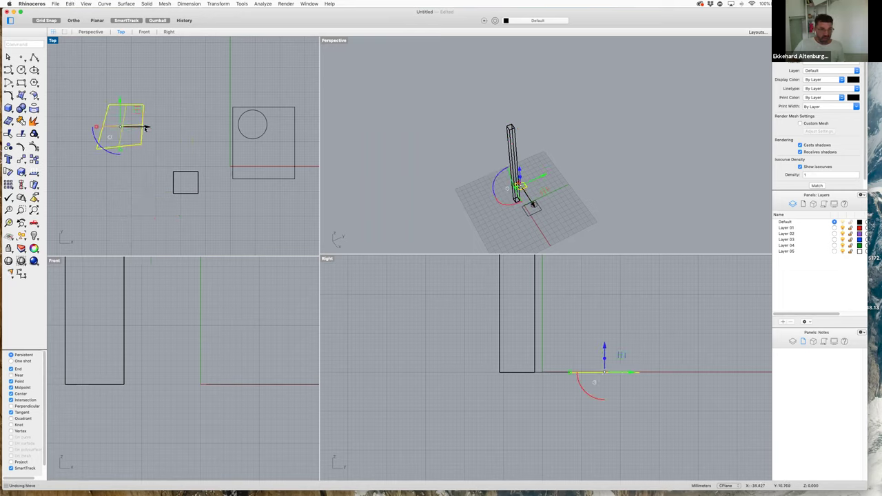
Move the surface freehand in the Top viewport so its upper-right corner meets the box's lower-left corner, and check the contact up close
{"action": "left_click_drag", "start_coordinate": [172, 128], "coordinate": [187, 128]}
{"action": "left_click_drag", "start_coordinate": [135, 118], "coordinate": [173, 195]}
{"action": "scroll", "coordinate": [173, 196], "scroll_direction": "up", "scroll_amount": 5}
{"action": "scroll", "coordinate": [175, 202], "scroll_direction": "up", "scroll_amount": 3}
{"action": "scroll", "coordinate": [176, 206], "scroll_direction": "down", "scroll_amount": 6}
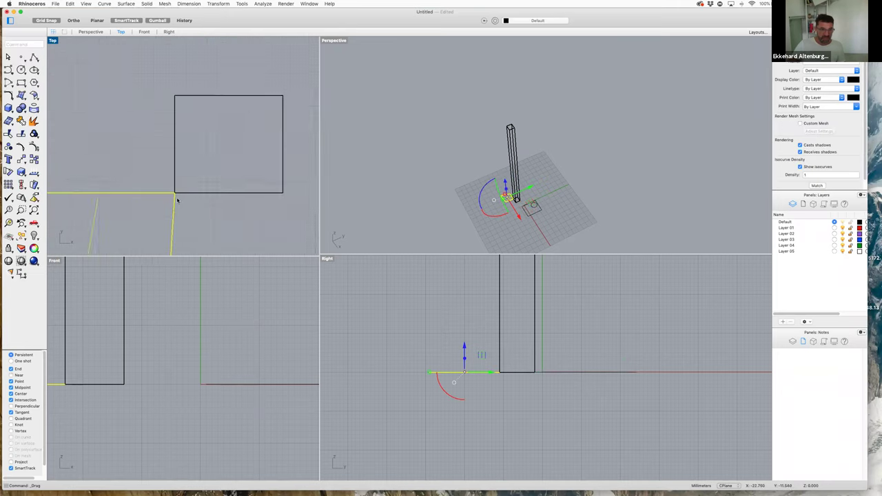